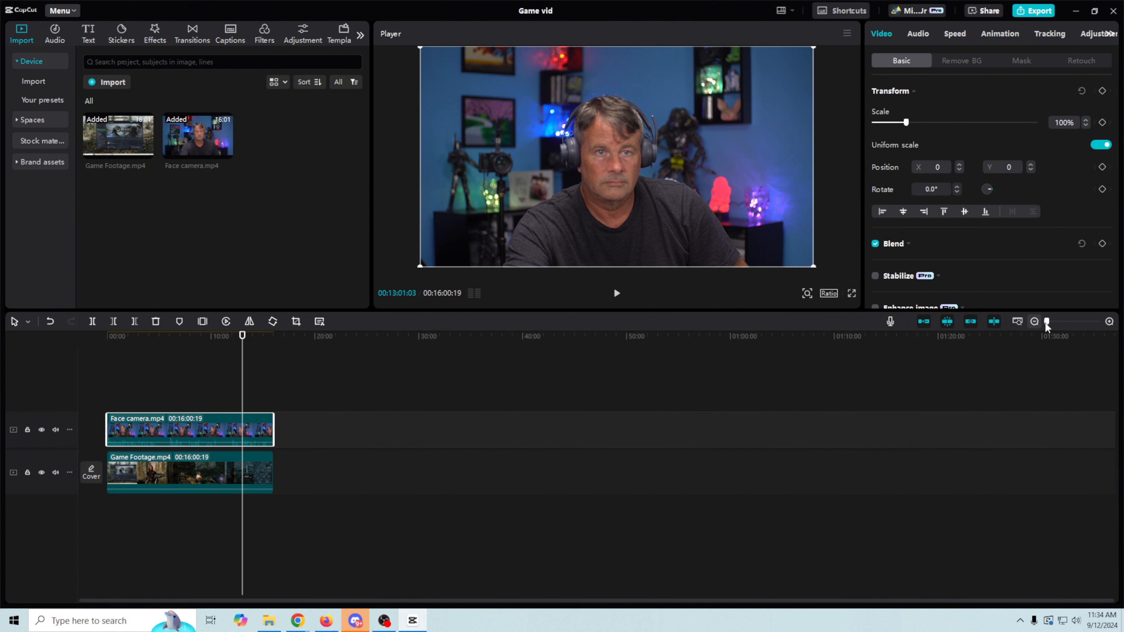
Step: Sync the video and audio of the Face camera and Game Footage clips, and play the result from near the start
left_click_drag(1046, 322, 1056, 321)
left_click_drag(670, 601, 409, 600)
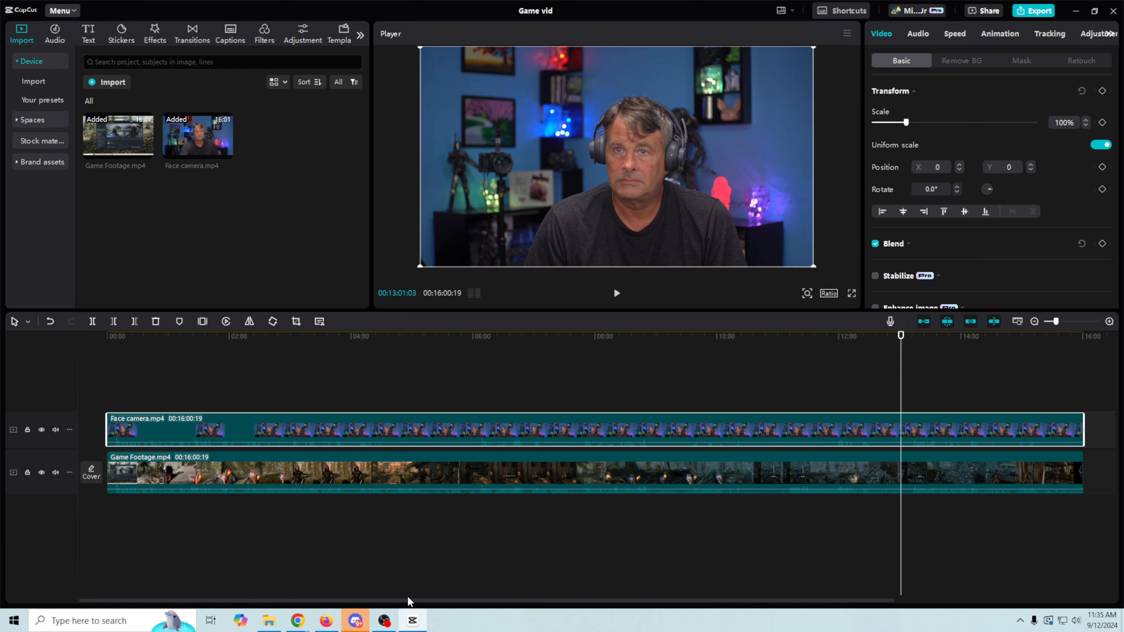
left_click_drag(244, 382, 314, 526)
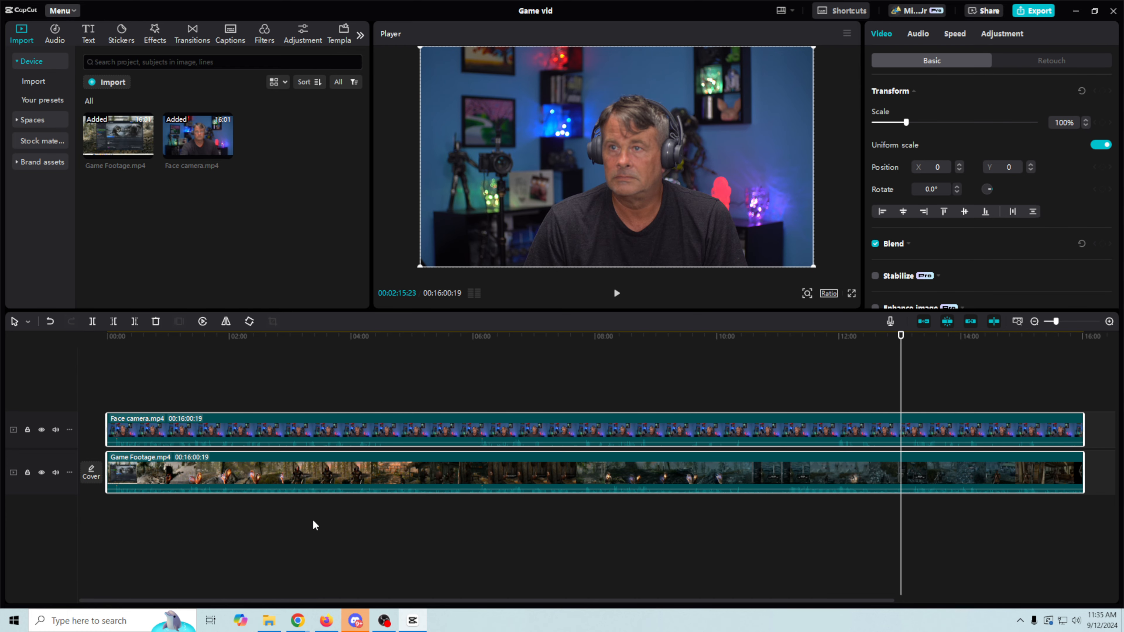
right_click(254, 429)
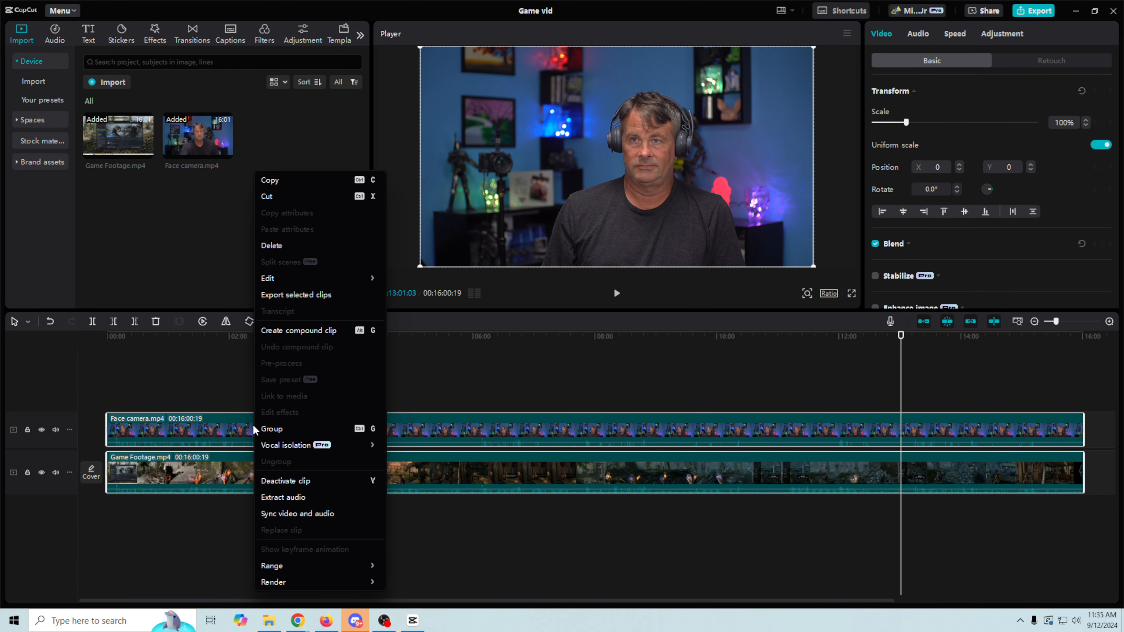
left_click(315, 514)
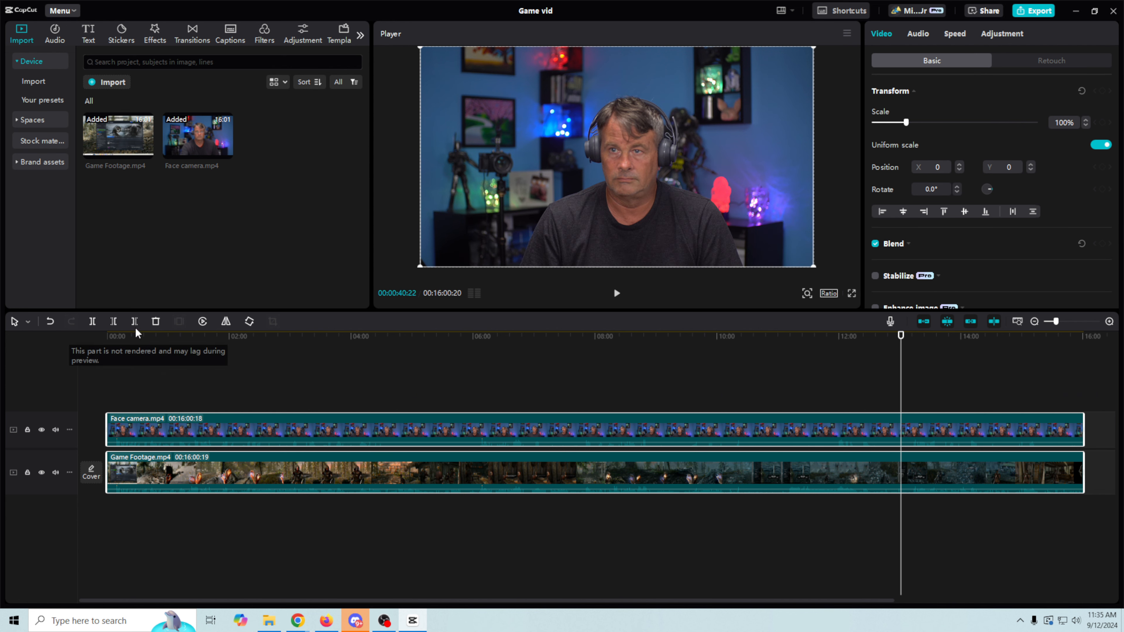
left_click(122, 338)
left_click(616, 293)
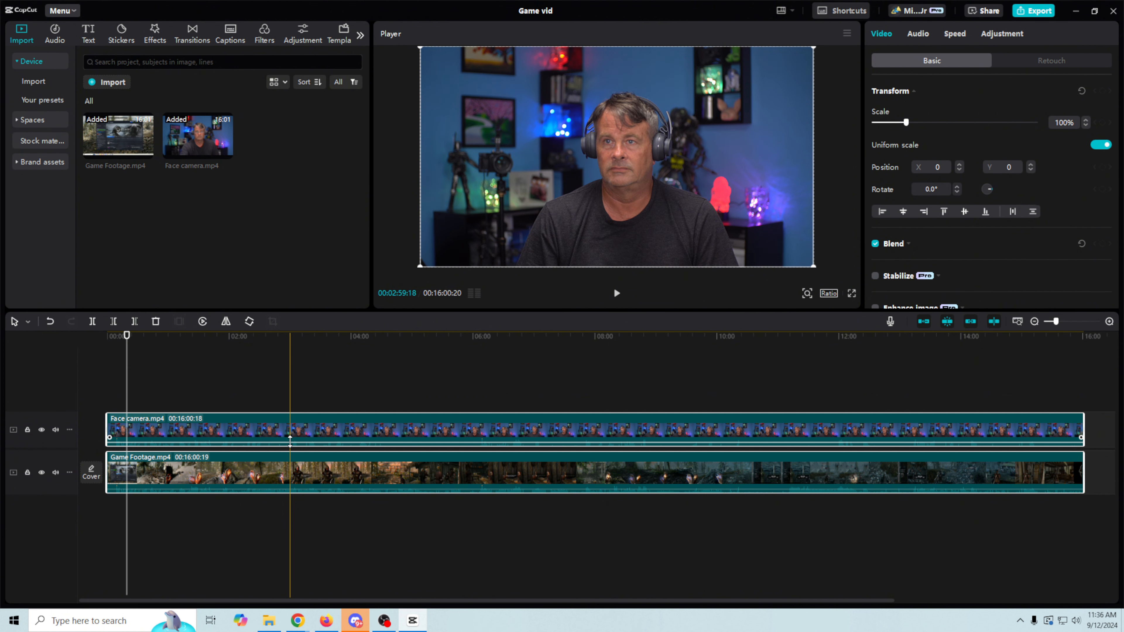
Step: Scale the Face camera clip down to 24% and place it in the upper-left corner of the video frame
left_click(290, 439)
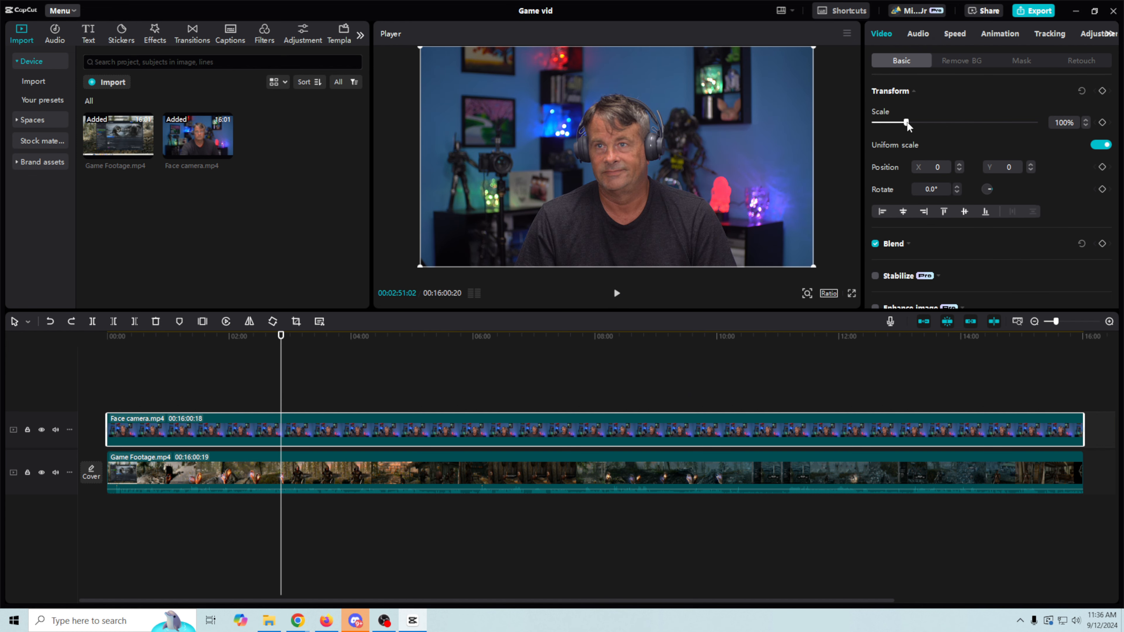
left_click_drag(908, 121, 884, 125)
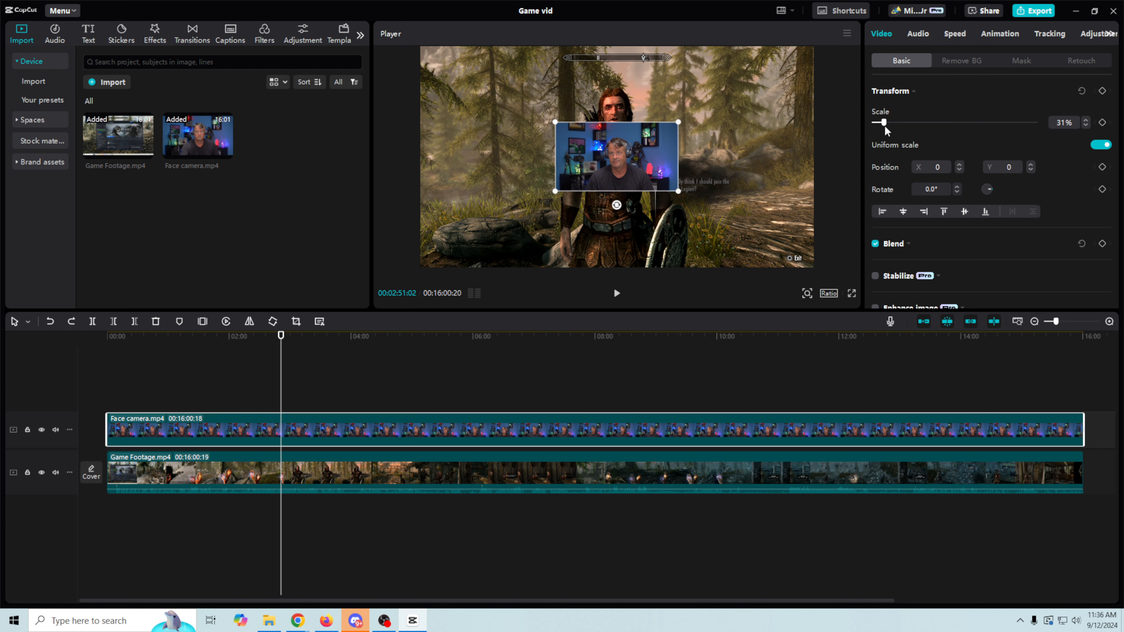
left_click_drag(652, 140, 502, 76)
left_click_drag(543, 116, 489, 93)
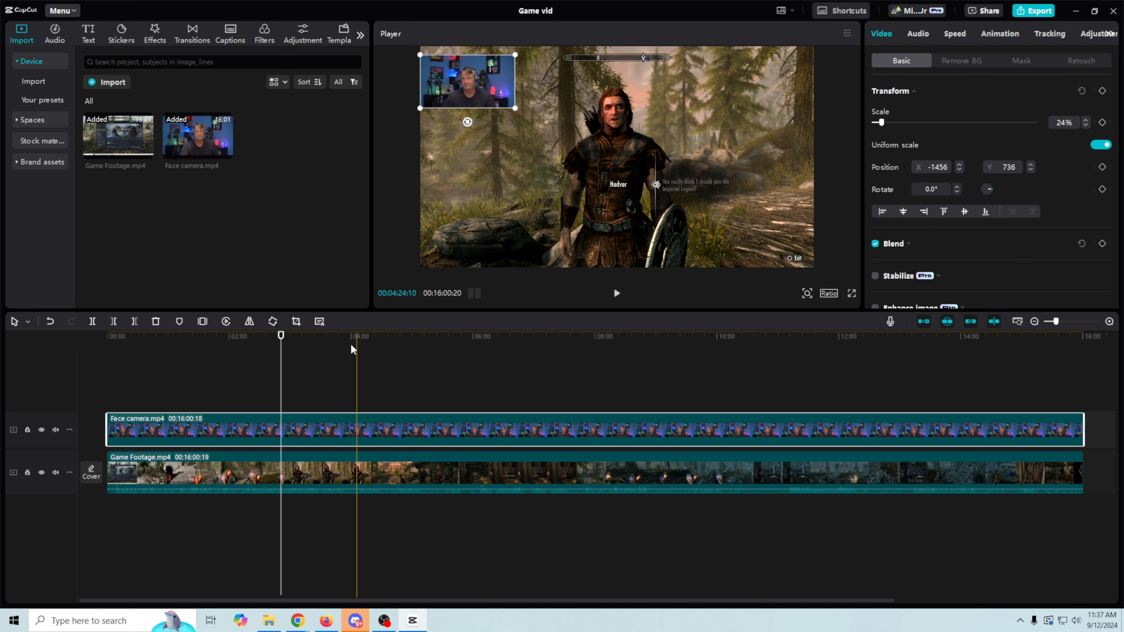
Step: Group the Face camera and Game Footage clips together on the timeline
left_click_drag(314, 375, 261, 509)
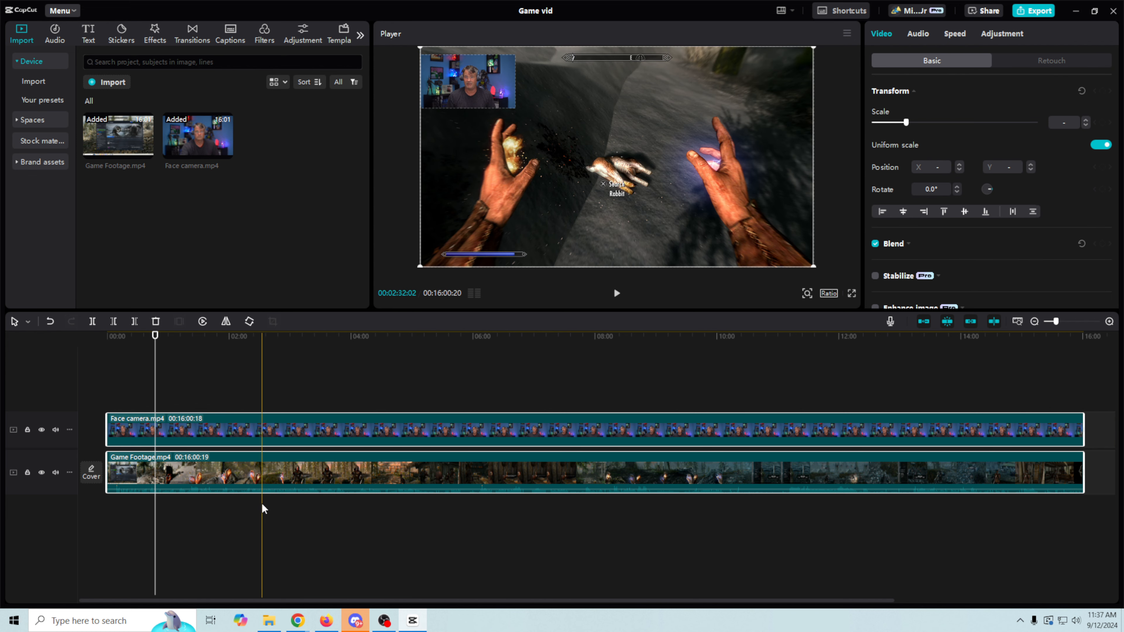
right_click(325, 433)
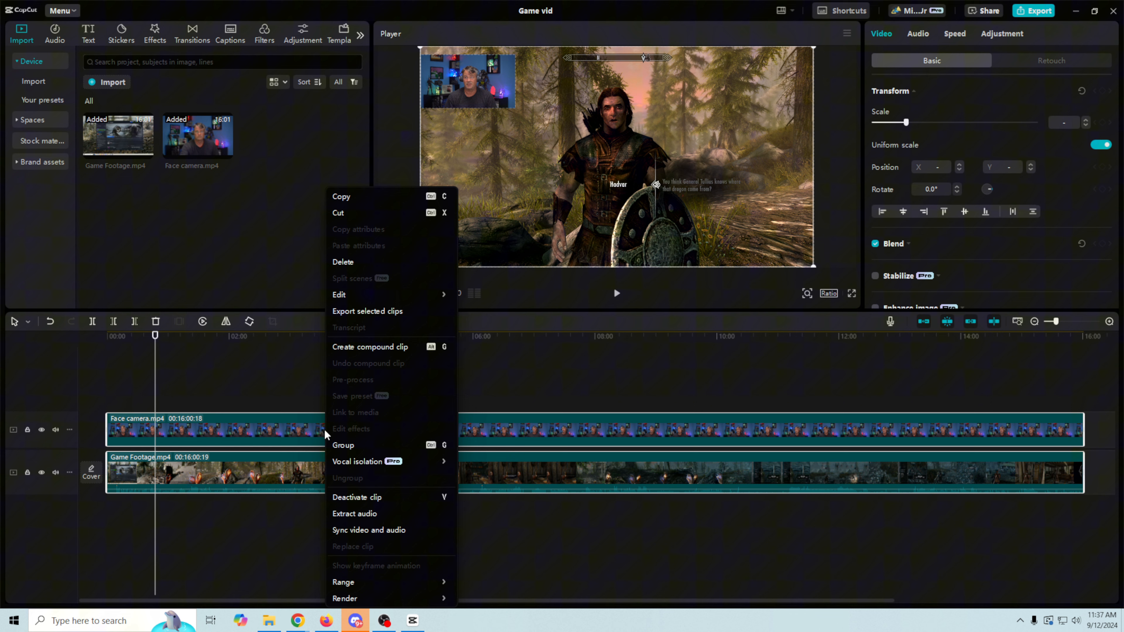
left_click(356, 445)
Step: Try moving the grouped clips as one, select each clip of the group individually, and dismiss the grouping tip
left_click(328, 435)
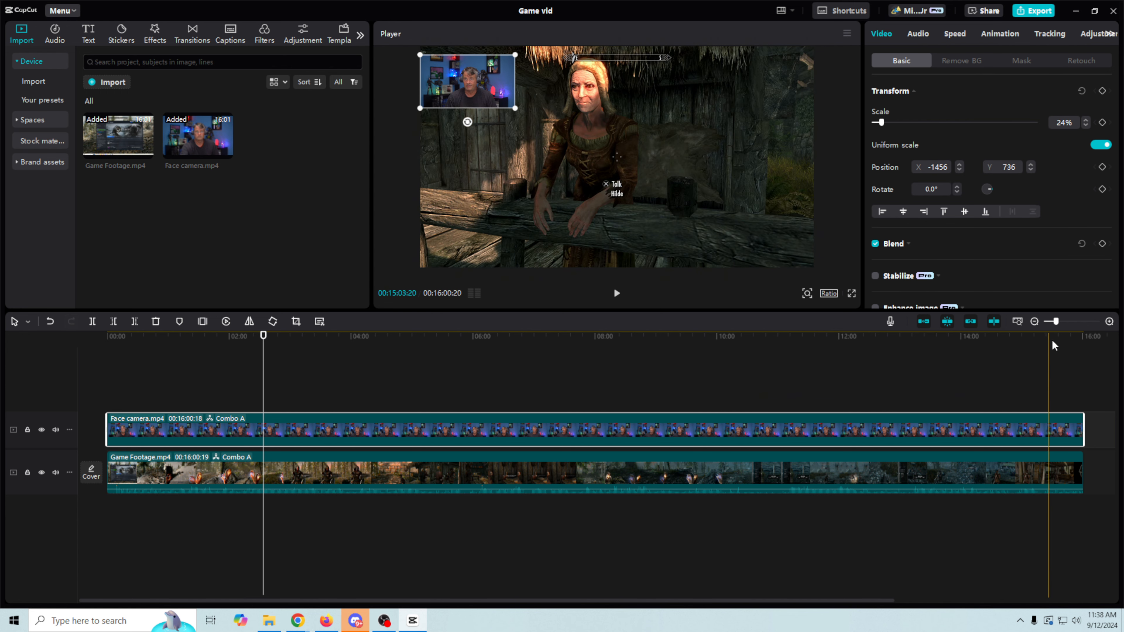
left_click(440, 465)
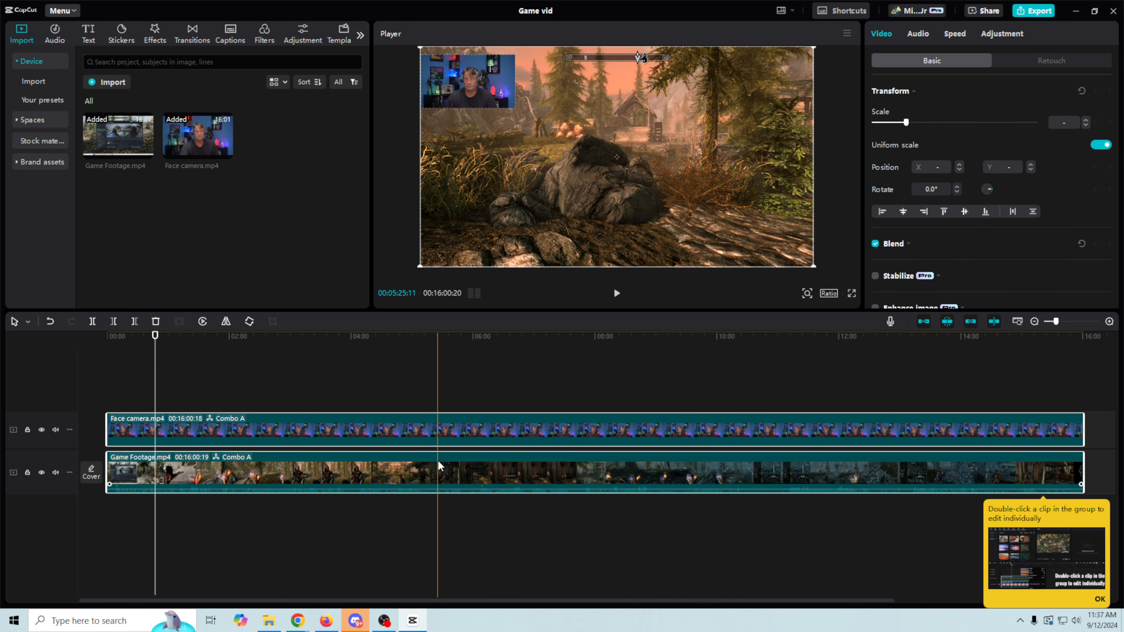
left_click_drag(410, 430, 465, 439)
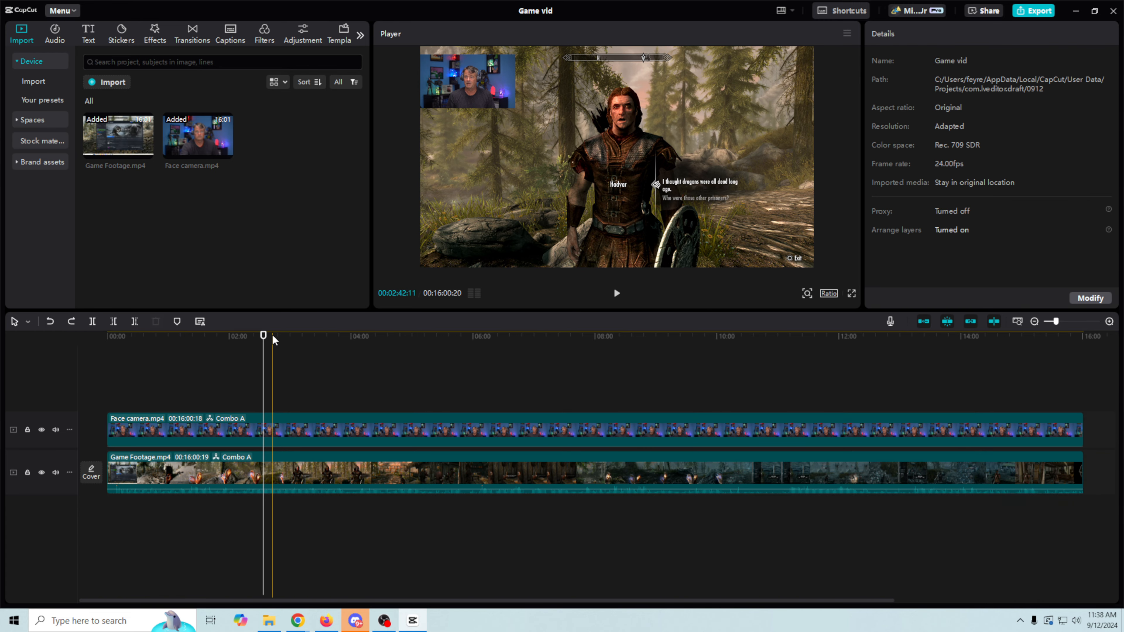
mouse_move(277, 436)
left_mouse_down()
mouse_move(325, 438)
mouse_move(262, 440)
left_mouse_up()
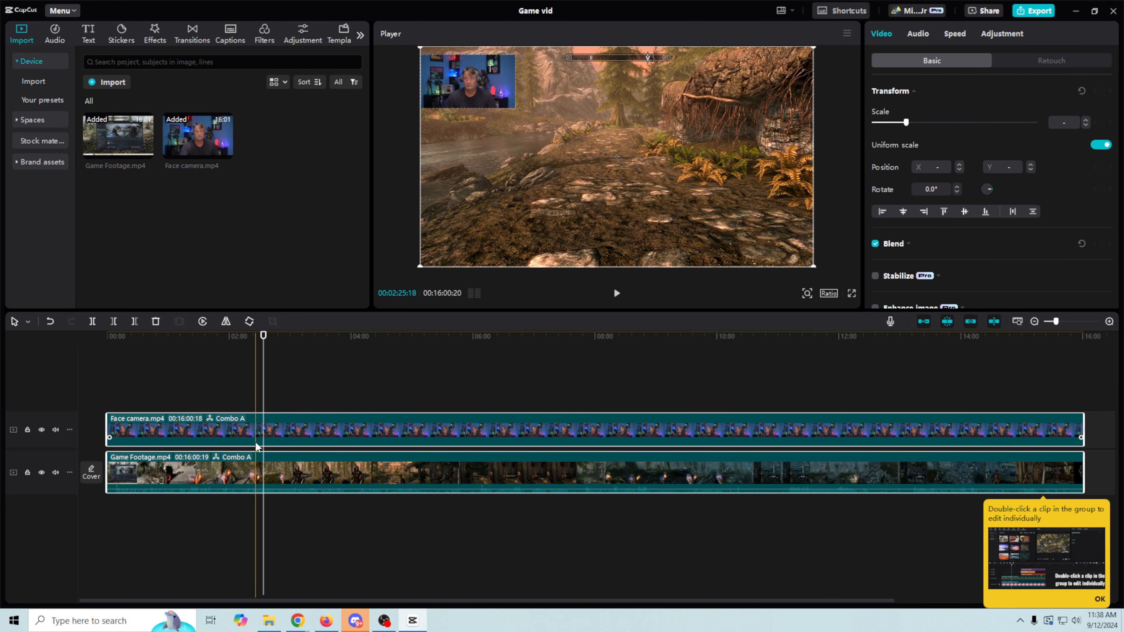
double_click(227, 439)
left_click(438, 473)
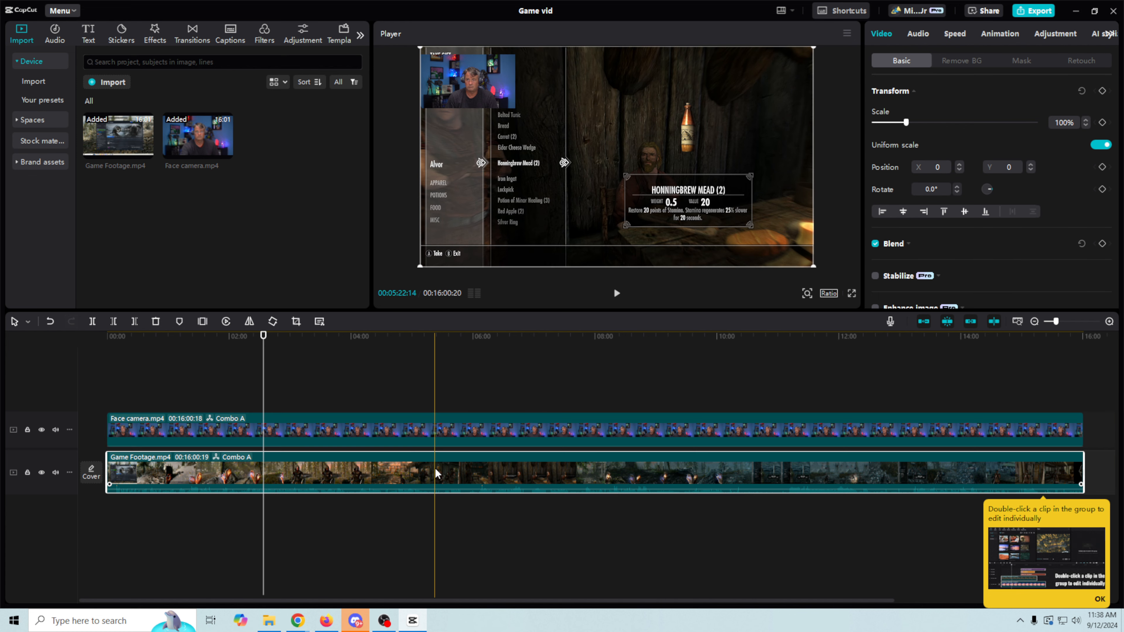
left_click(1099, 598)
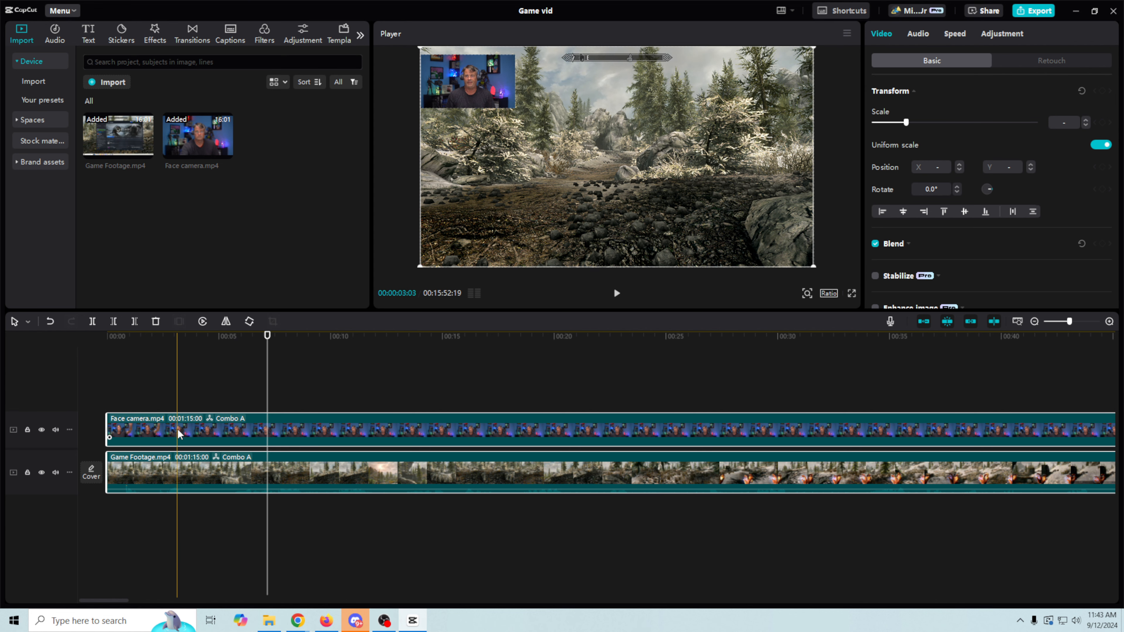
Step: Bring up the basic adjustment settings of the Face camera clip and enlarge the clip in the centre of the video frame
left_click(179, 434)
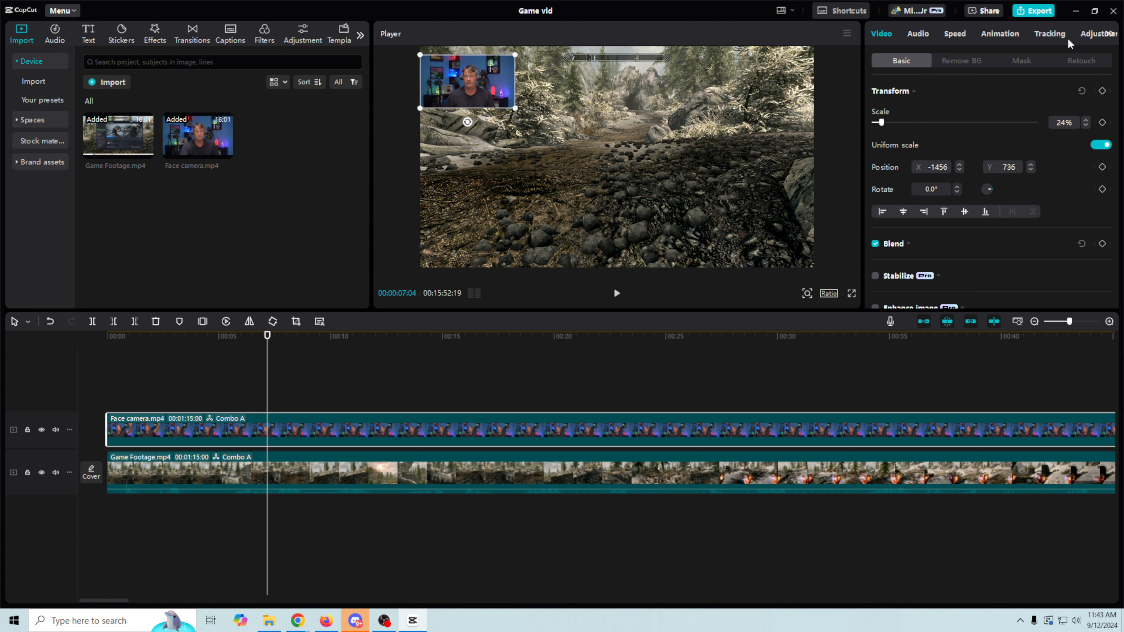
left_click(1084, 36)
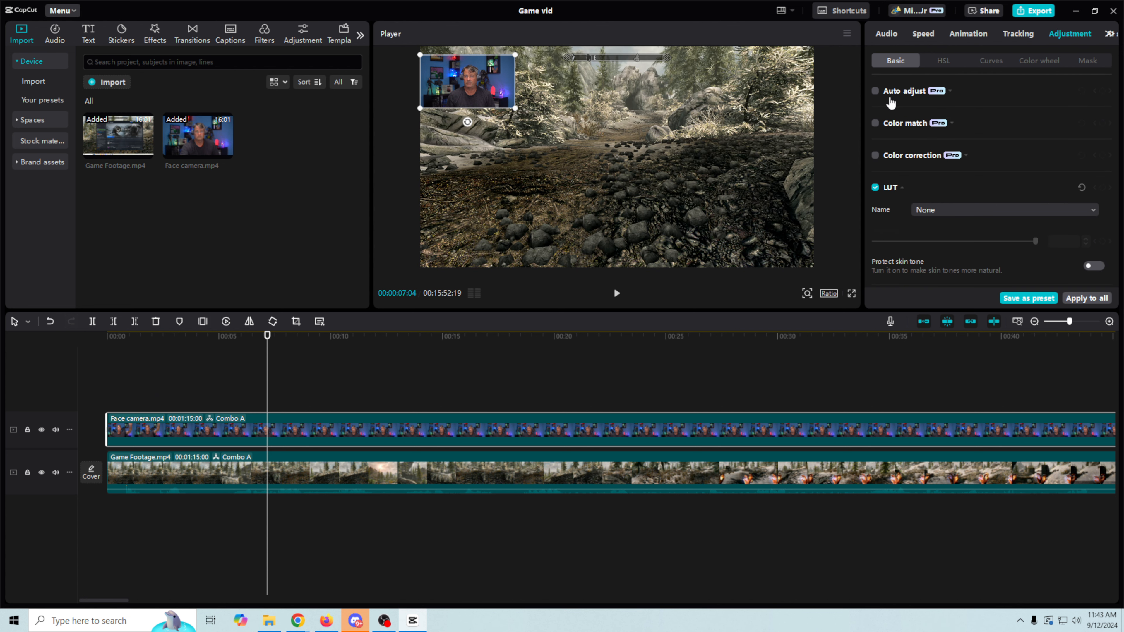
scroll(971, 157, "down", 2)
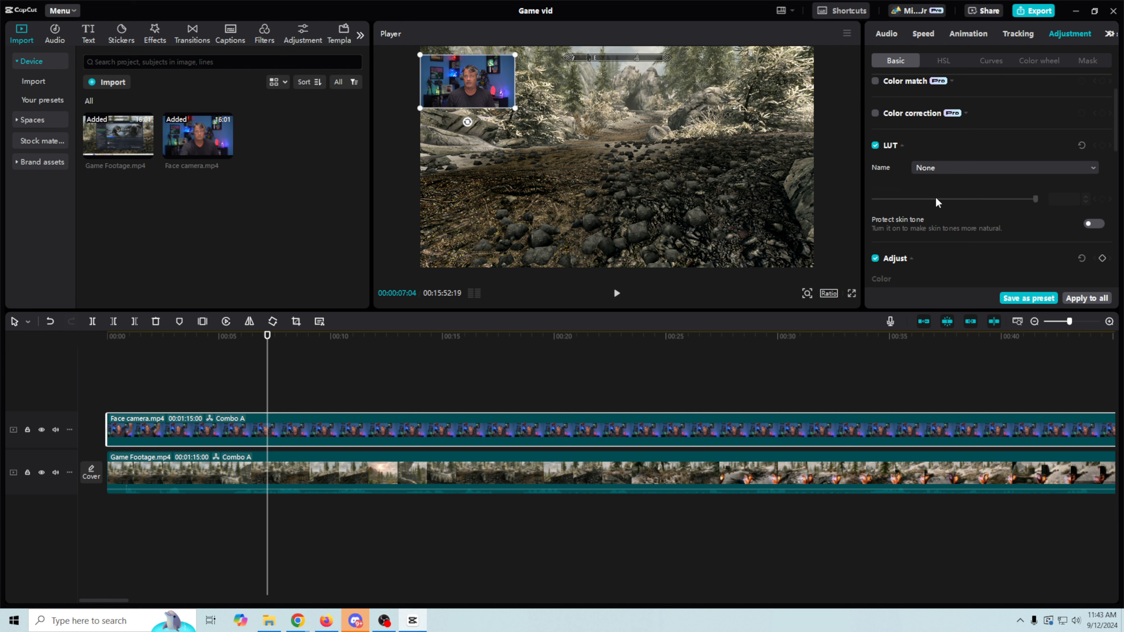
scroll(934, 195, "down", 3)
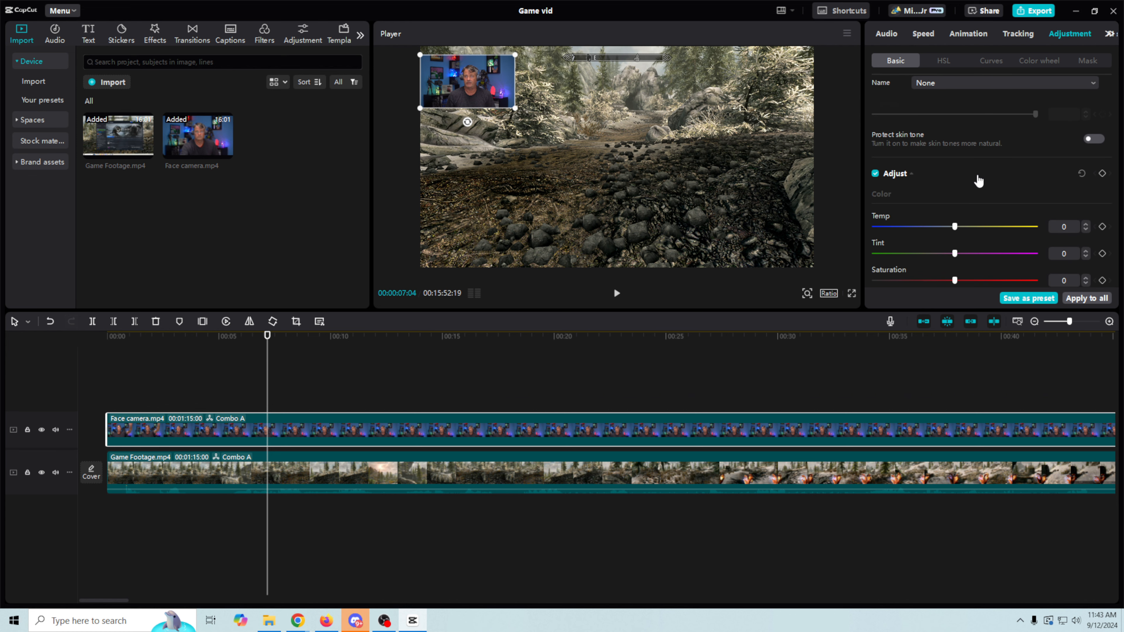
scroll(979, 186, "down", 2)
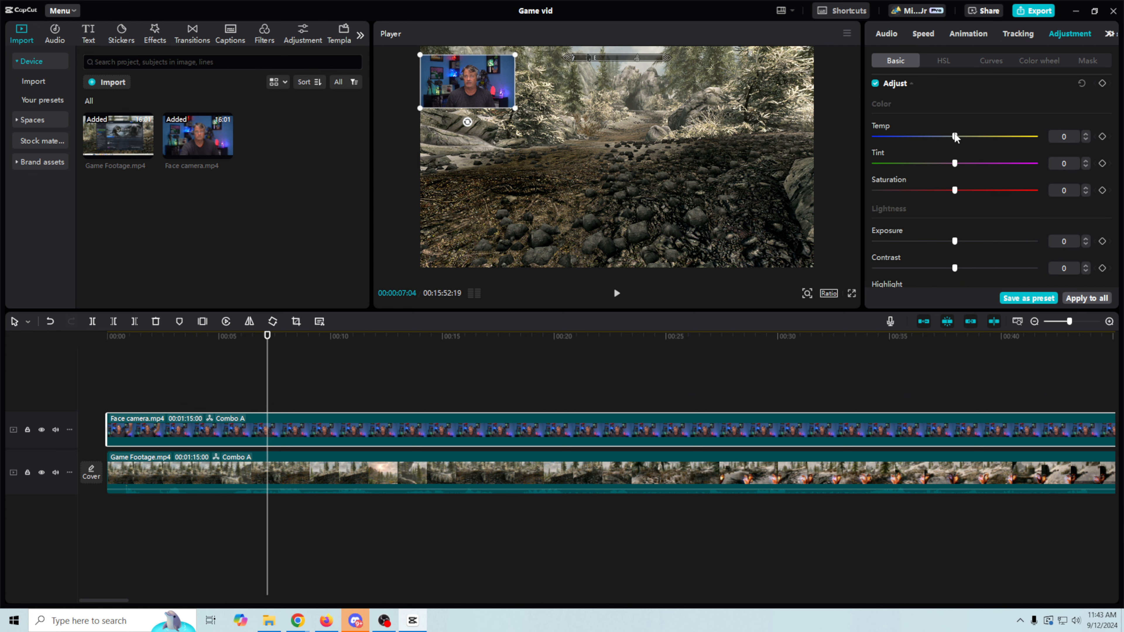
scroll(911, 188, "down", 1)
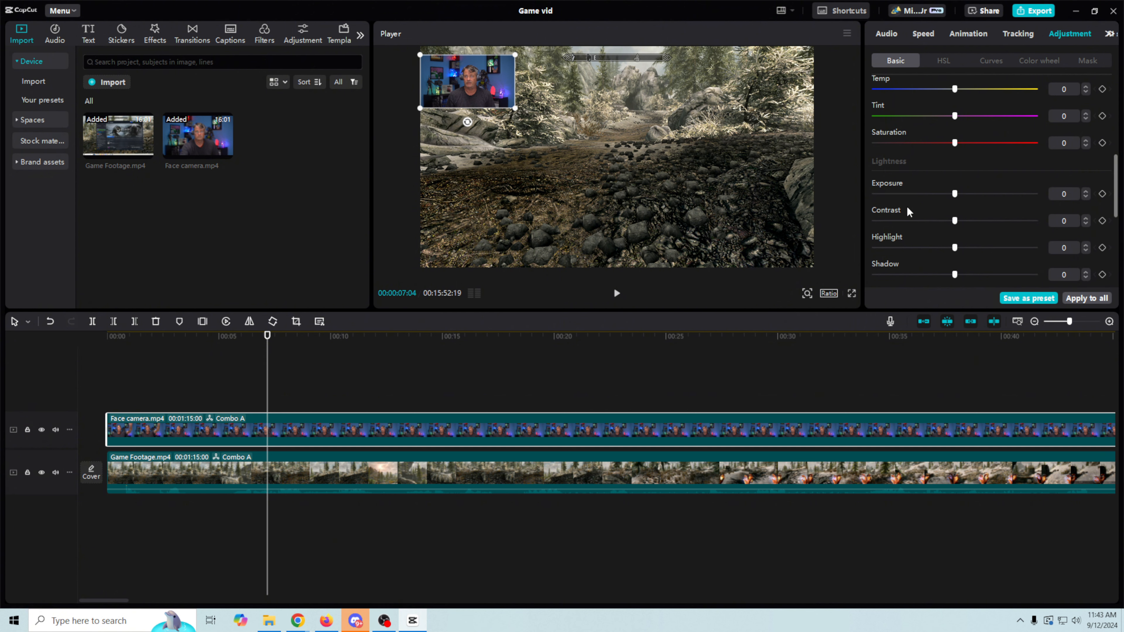
scroll(912, 208, "down", 2)
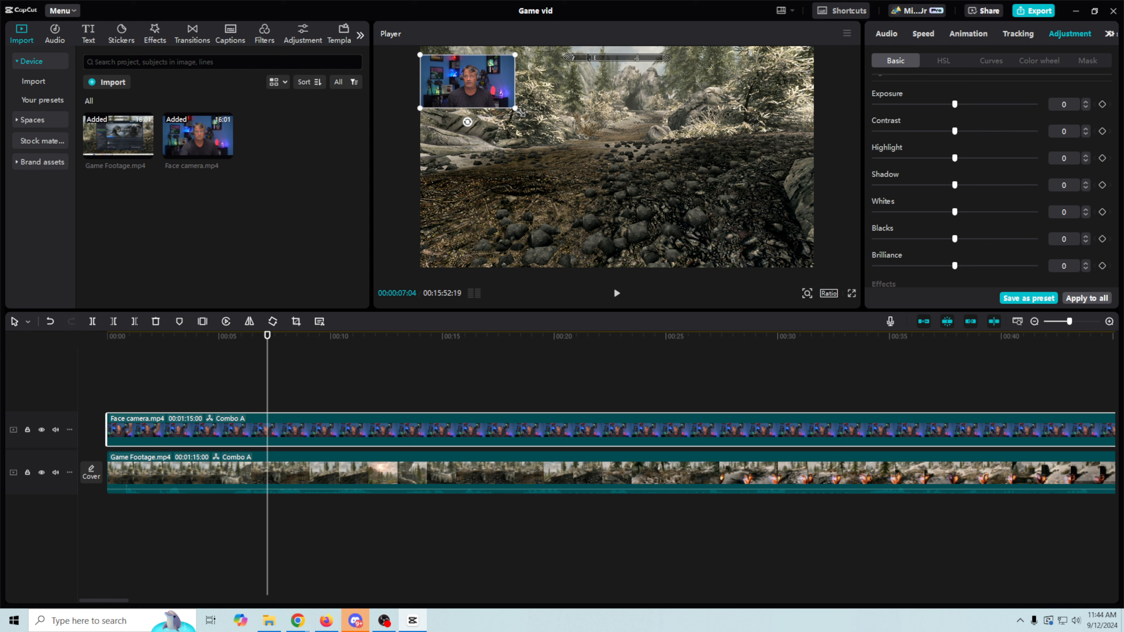
left_click_drag(521, 112, 657, 239)
left_click_drag(529, 166, 619, 160)
Step: Set the Face camera clip's tint to 3 and saturation to 4
scroll(953, 174, "up", 5)
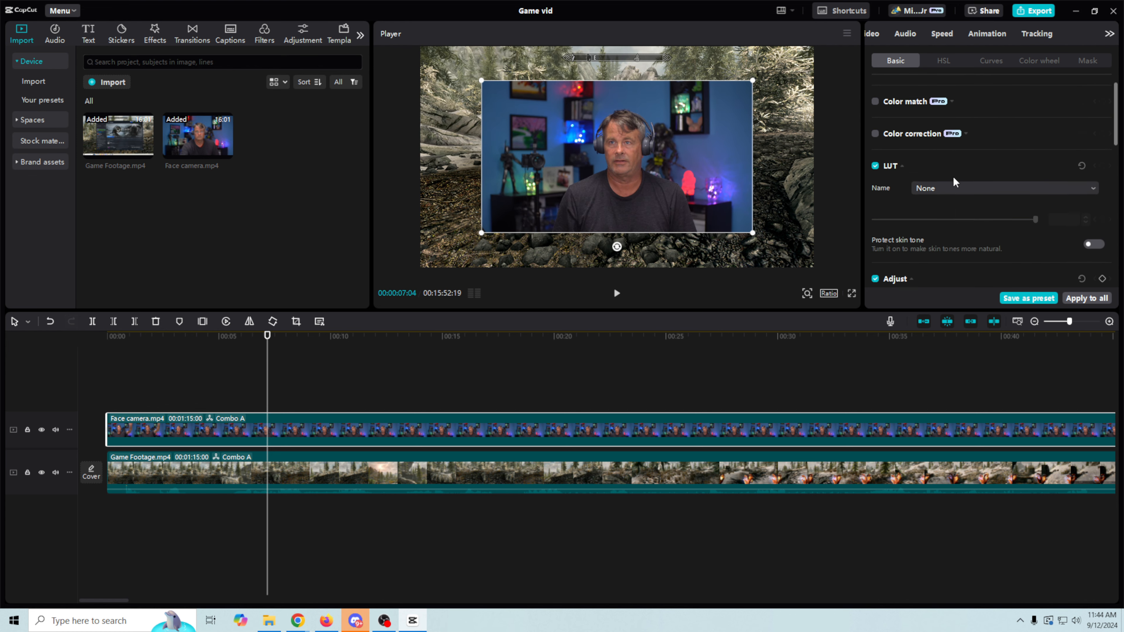
scroll(952, 176, "down", 5)
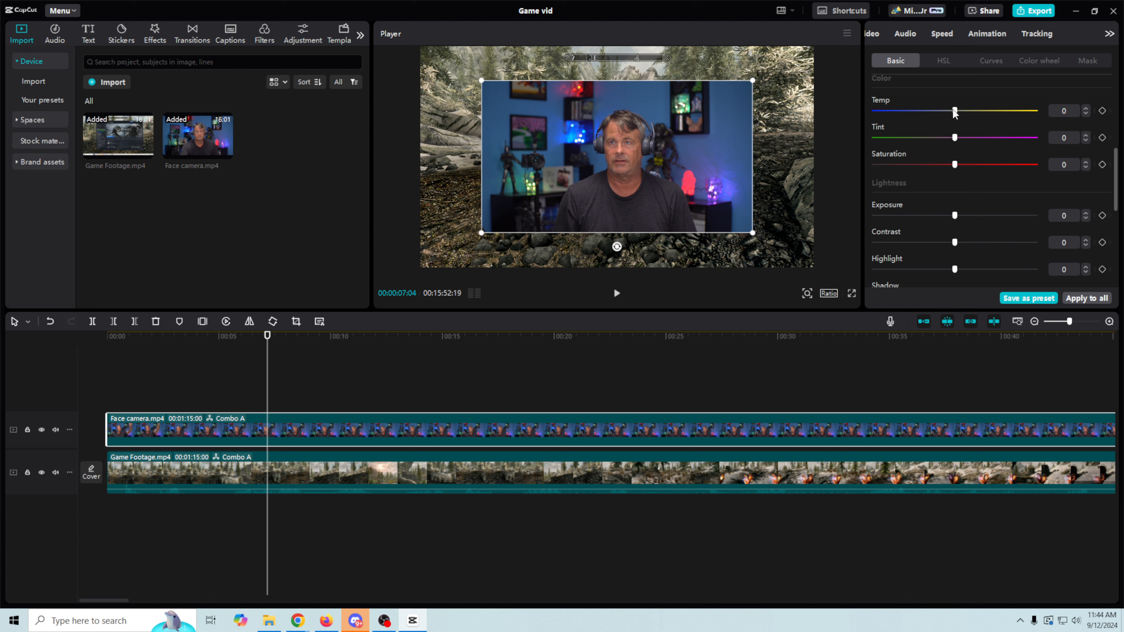
mouse_move(952, 111)
left_mouse_down()
mouse_move(887, 118)
mouse_move(954, 111)
left_mouse_up()
mouse_move(955, 137)
left_mouse_down()
mouse_move(986, 141)
mouse_move(960, 146)
left_mouse_up()
mouse_move(955, 165)
left_mouse_down()
mouse_move(990, 166)
mouse_move(947, 171)
mouse_move(958, 168)
left_mouse_up()
Step: Set the Face camera clip's contrast to 5 and shadow to -5
mouse_move(955, 217)
left_mouse_down()
mouse_move(937, 221)
mouse_move(966, 200)
left_mouse_up()
scroll(954, 217, "down", 1)
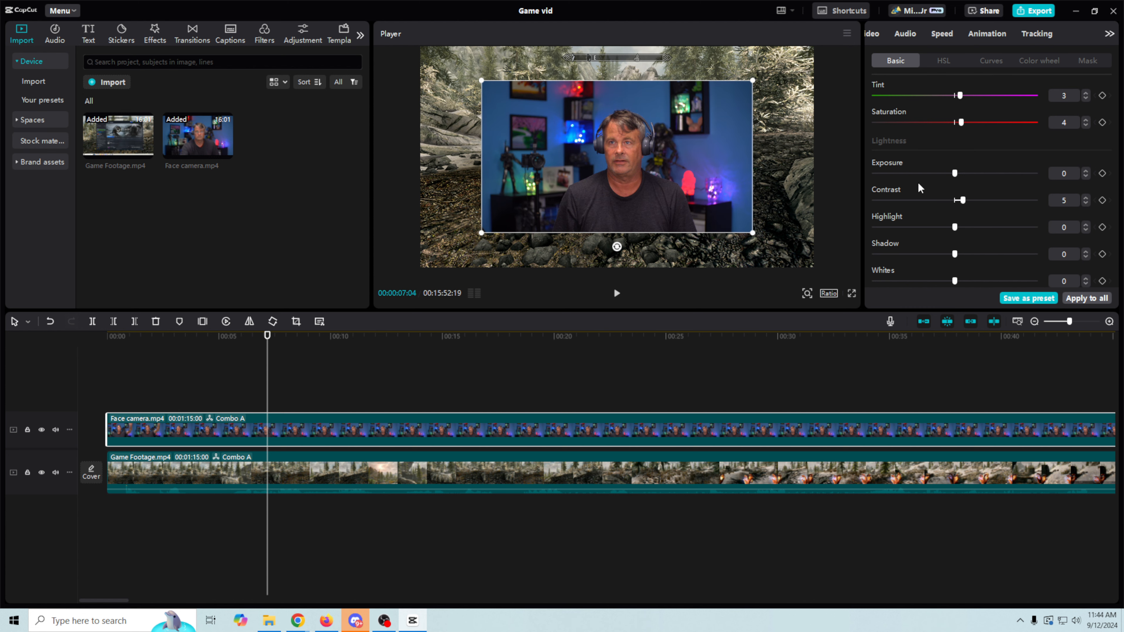
scroll(917, 192, "down", 1)
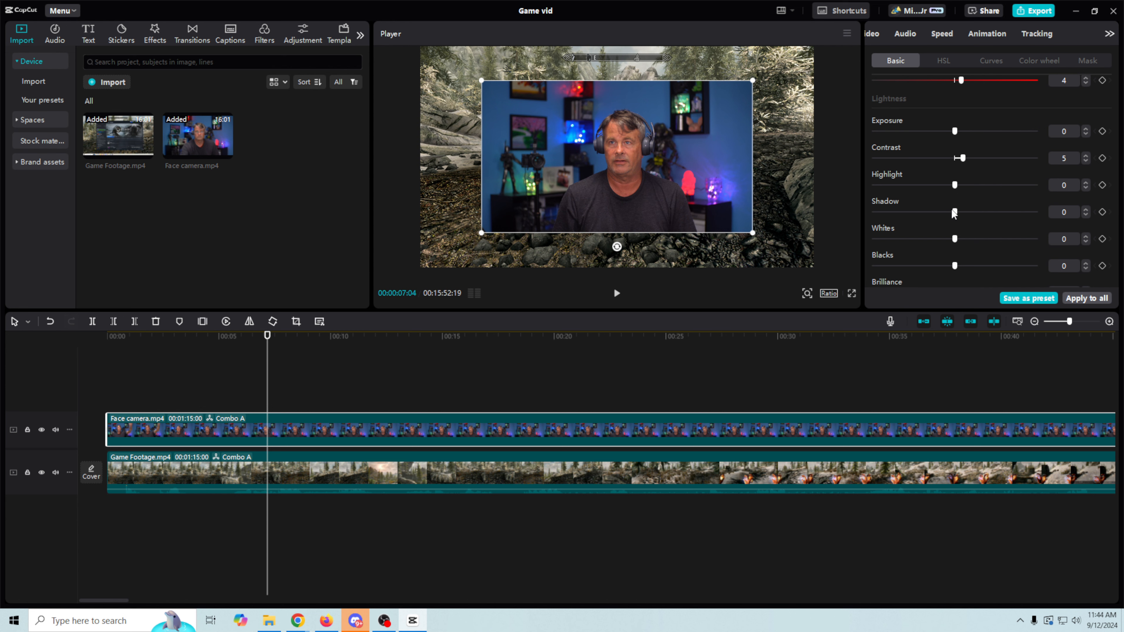
mouse_move(956, 214)
left_mouse_down()
mouse_move(933, 218)
mouse_move(946, 220)
left_mouse_up()
scroll(938, 226, "down", 3)
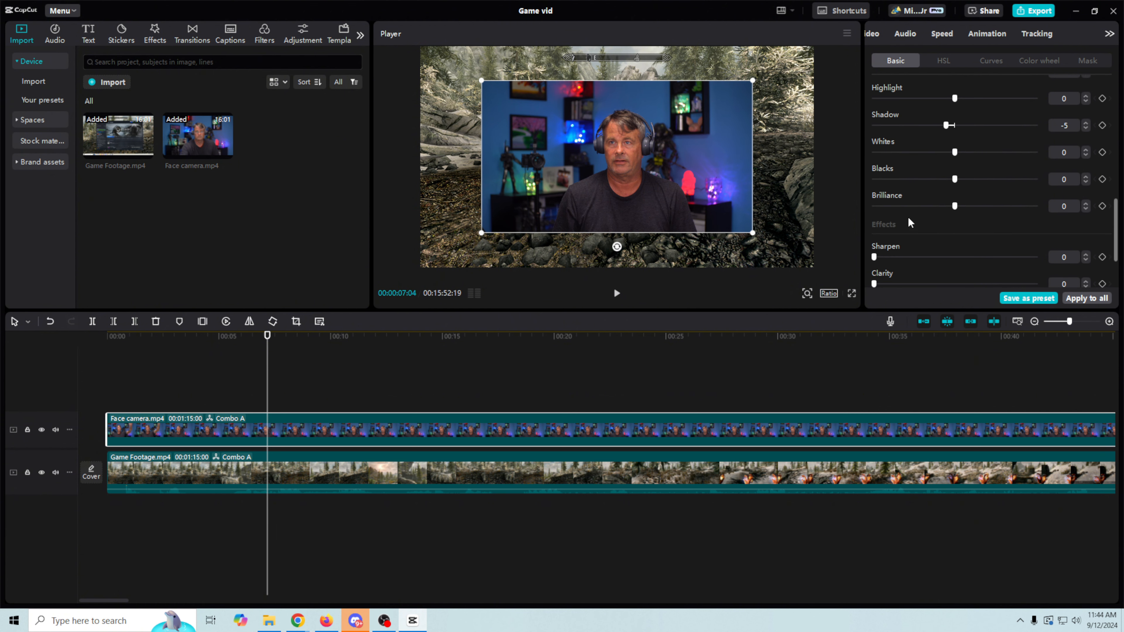
scroll(911, 225, "down", 3)
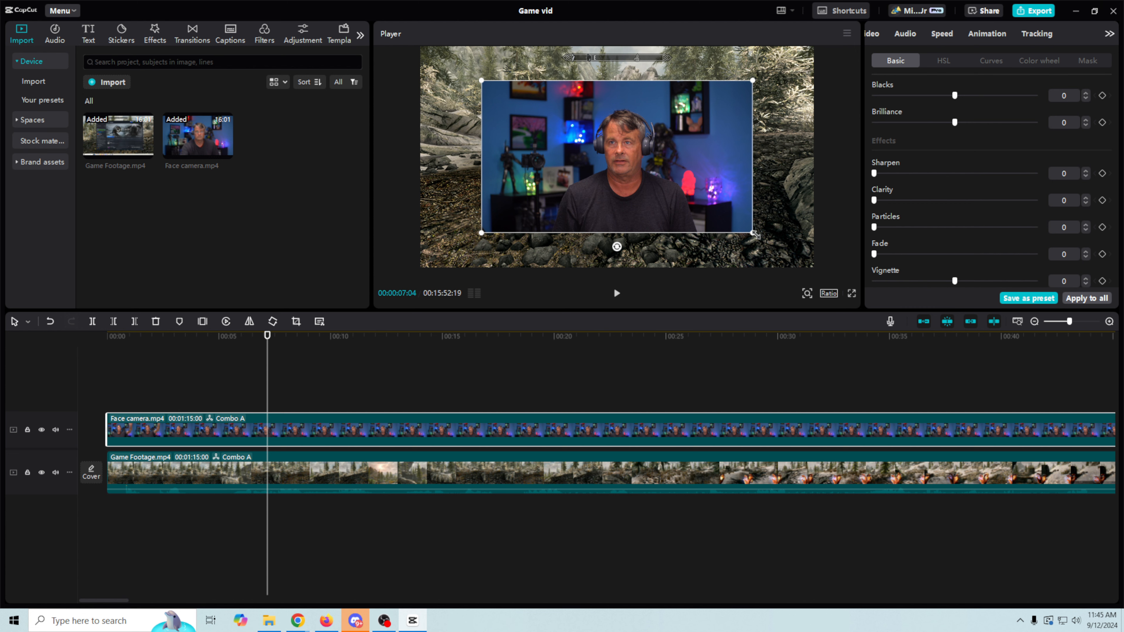
Step: Shrink the Face camera clip to about a third of the frame width and move it back to the upper-left area
left_click_drag(753, 233, 711, 210)
left_click_drag(621, 164, 508, 106)
left_click_drag(507, 106, 511, 104)
Step: Move the playhead to about 31 seconds and set the Game Footage clip's temperature to -4
left_click(551, 469)
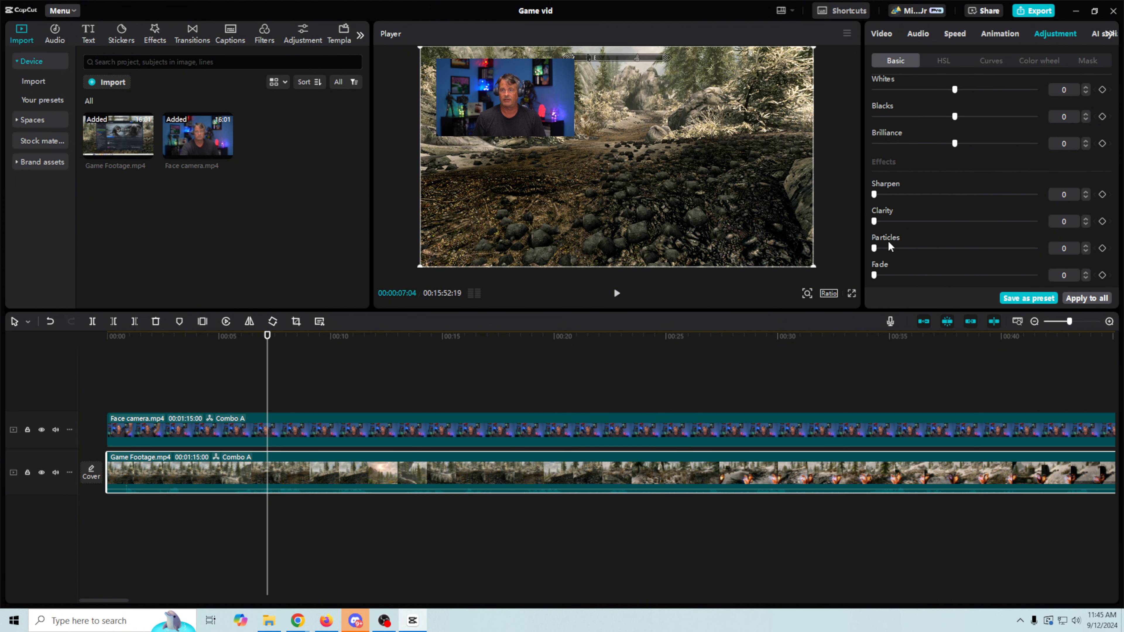
scroll(914, 243, "up", 2)
scroll(913, 245, "up", 6)
scroll(912, 246, "down", 4)
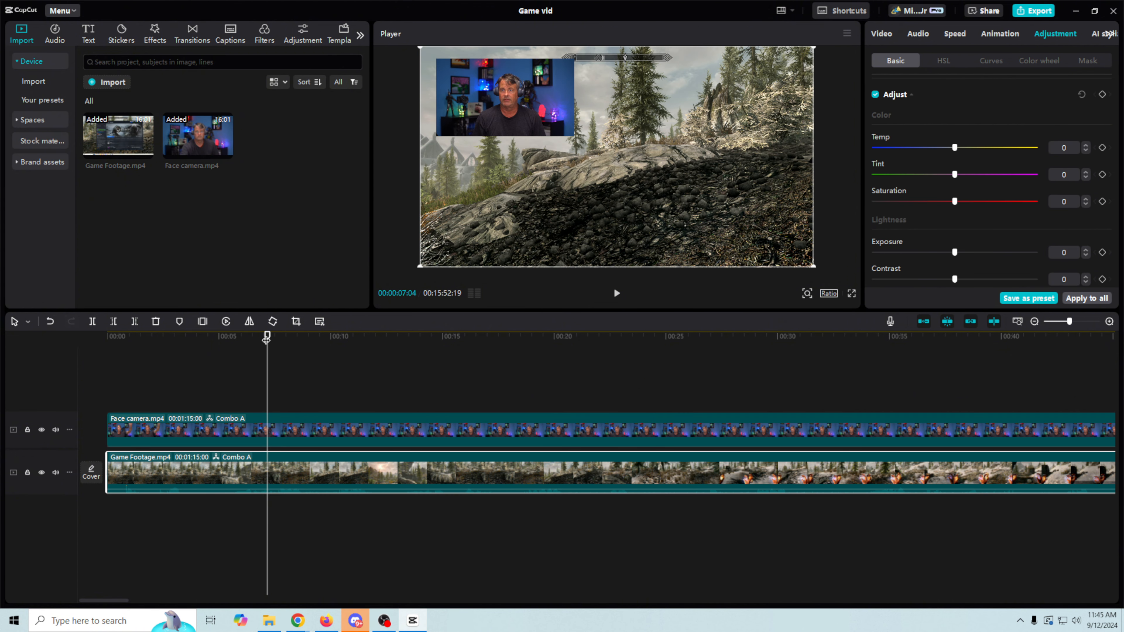
left_click_drag(267, 337, 820, 416)
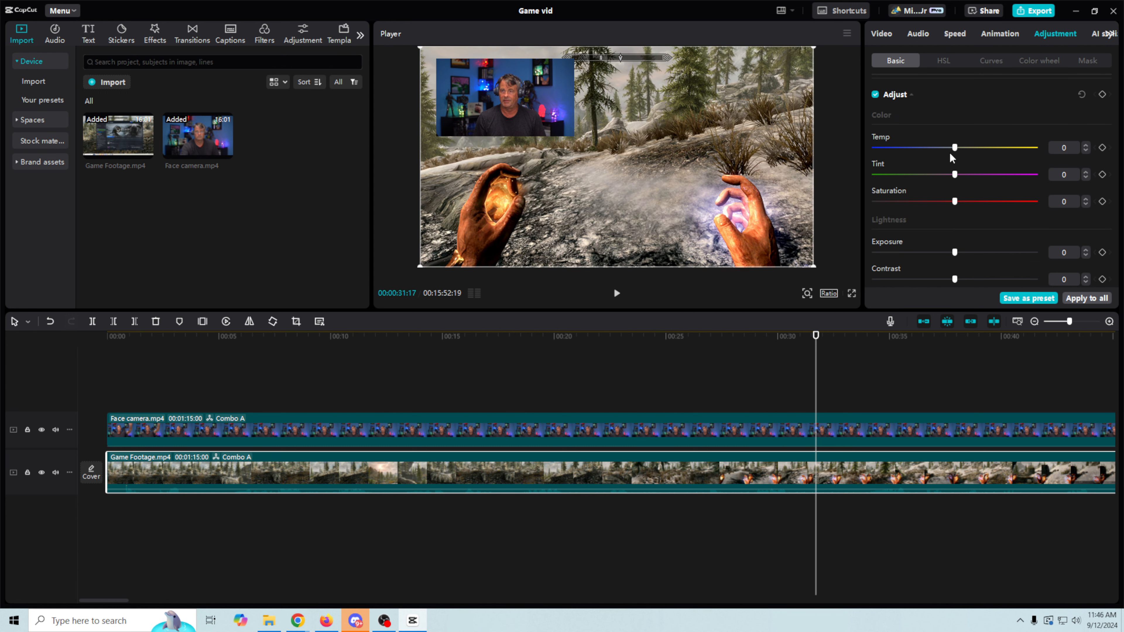
left_click_drag(950, 155, 944, 154)
Step: Set the Game Footage clip's contrast to 4 and shadow to -5
scroll(909, 236, "down", 1)
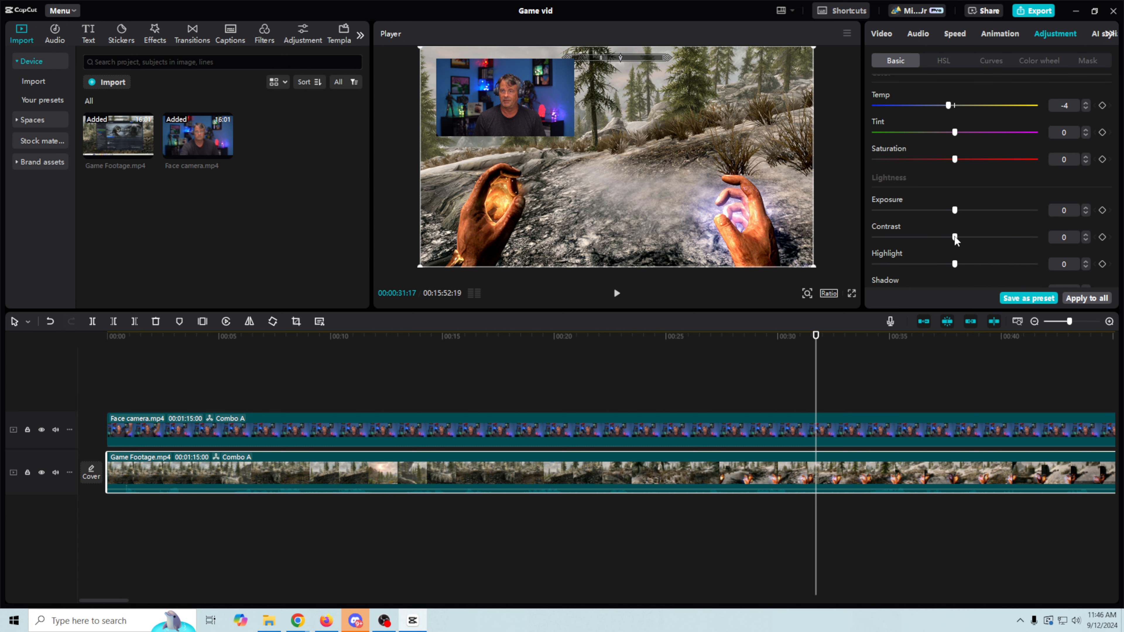
left_click_drag(955, 239, 962, 240)
scroll(930, 232, "down", 2)
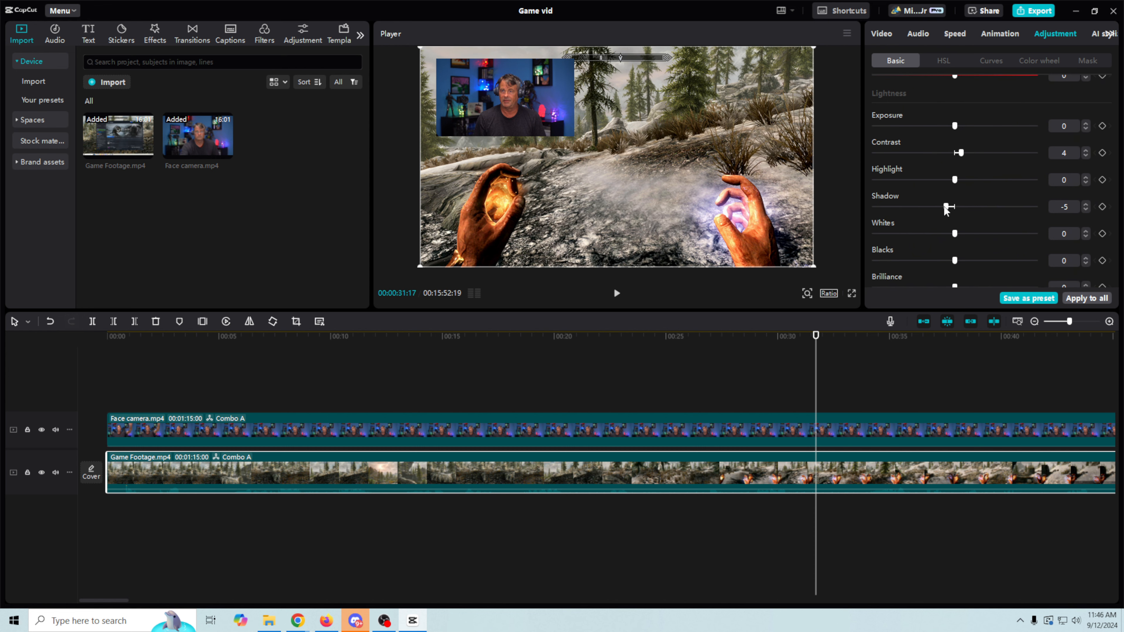
Step: Set the Game Footage clip's sharpening to 17
scroll(935, 217, "down", 4)
left_click(893, 173)
left_click_drag(904, 184, 855, 192)
mouse_move(905, 194)
left_mouse_down()
mouse_move(937, 200)
mouse_move(903, 195)
left_mouse_up()
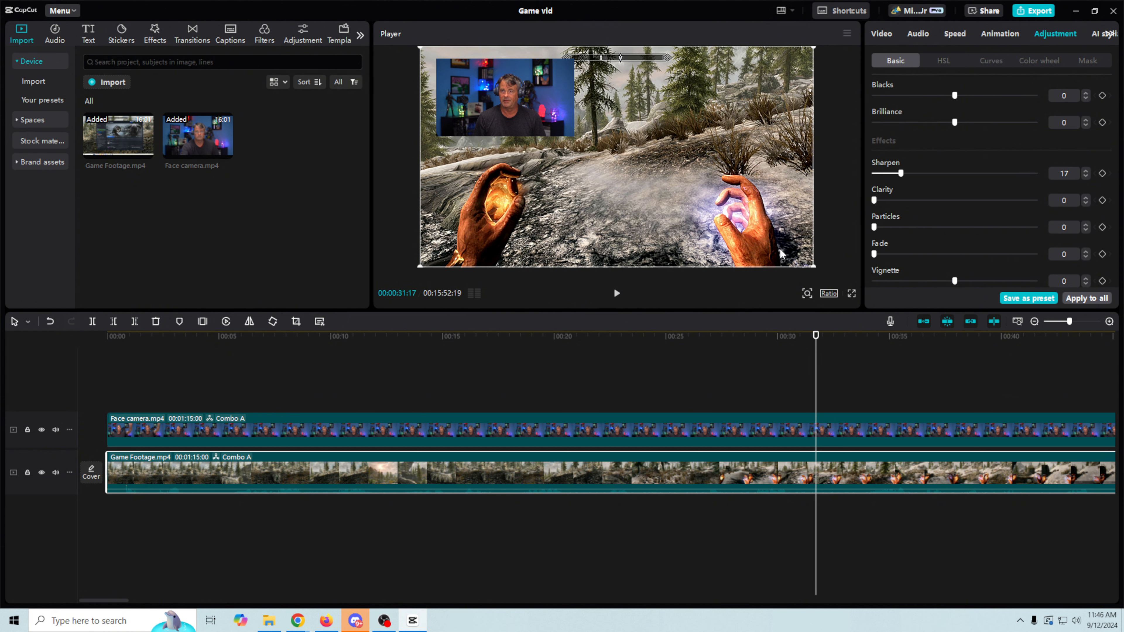
Step: Set the Game Footage clip's sharpening to 6
mouse_move(902, 176)
left_mouse_down()
mouse_move(874, 178)
mouse_move(941, 180)
mouse_move(871, 185)
mouse_move(922, 189)
mouse_move(888, 185)
left_mouse_up()
scroll(916, 244, "up", 2)
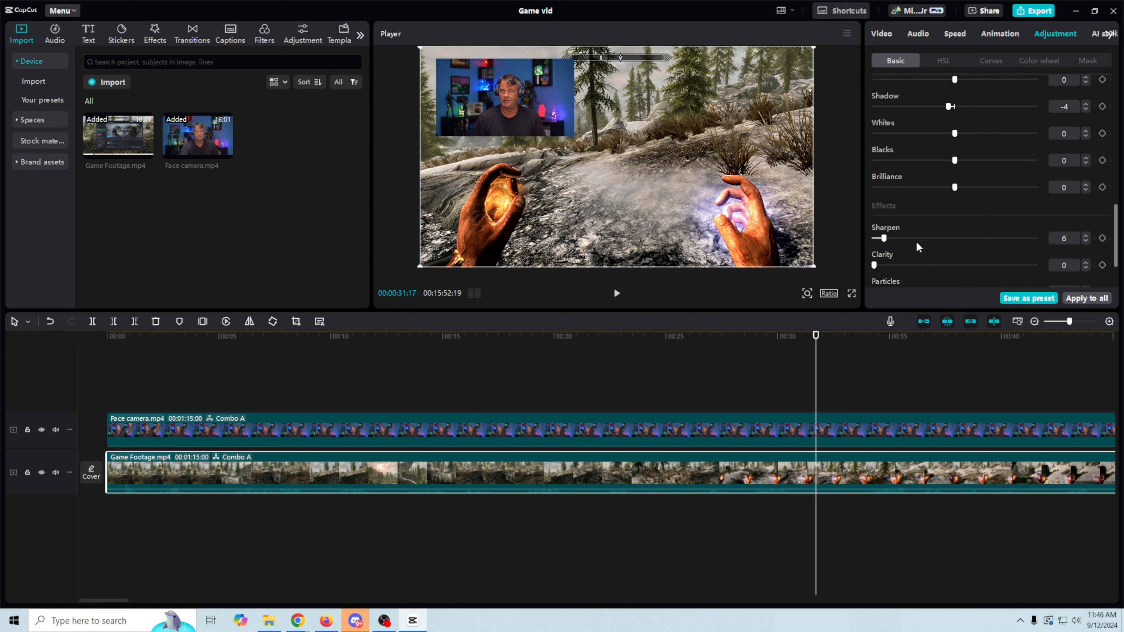
scroll(916, 243, "down", 2)
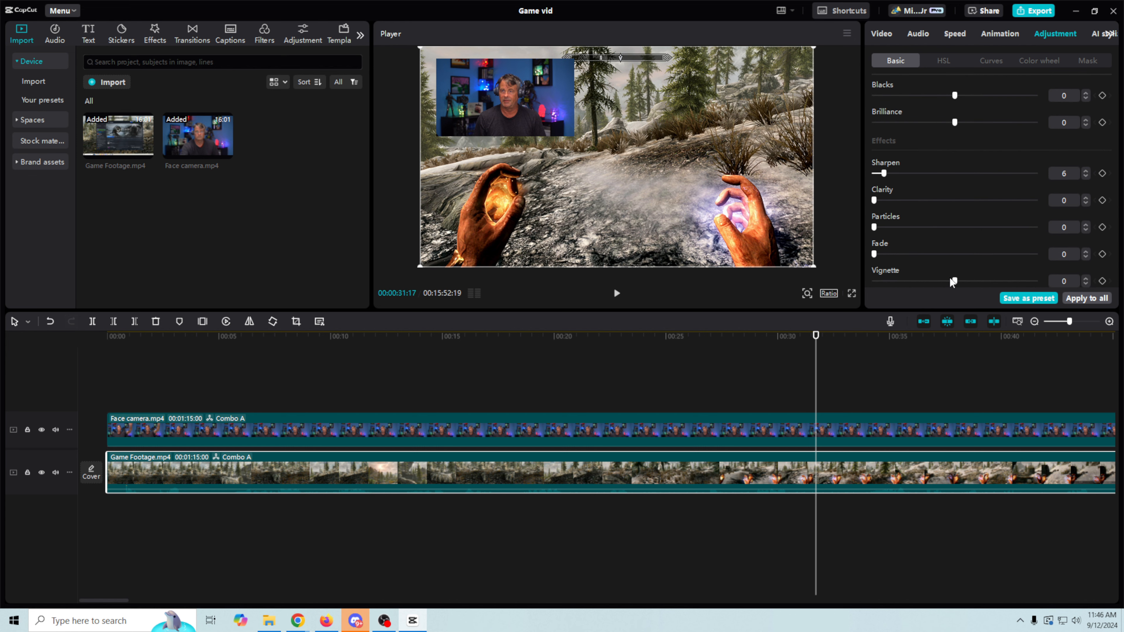
mouse_move(954, 281)
left_mouse_down()
mouse_move(982, 282)
mouse_move(954, 280)
left_mouse_up()
Step: Examine the Game Footage clip's LUT, colour and lightness adjustment settings
scroll(918, 226, "up", 5)
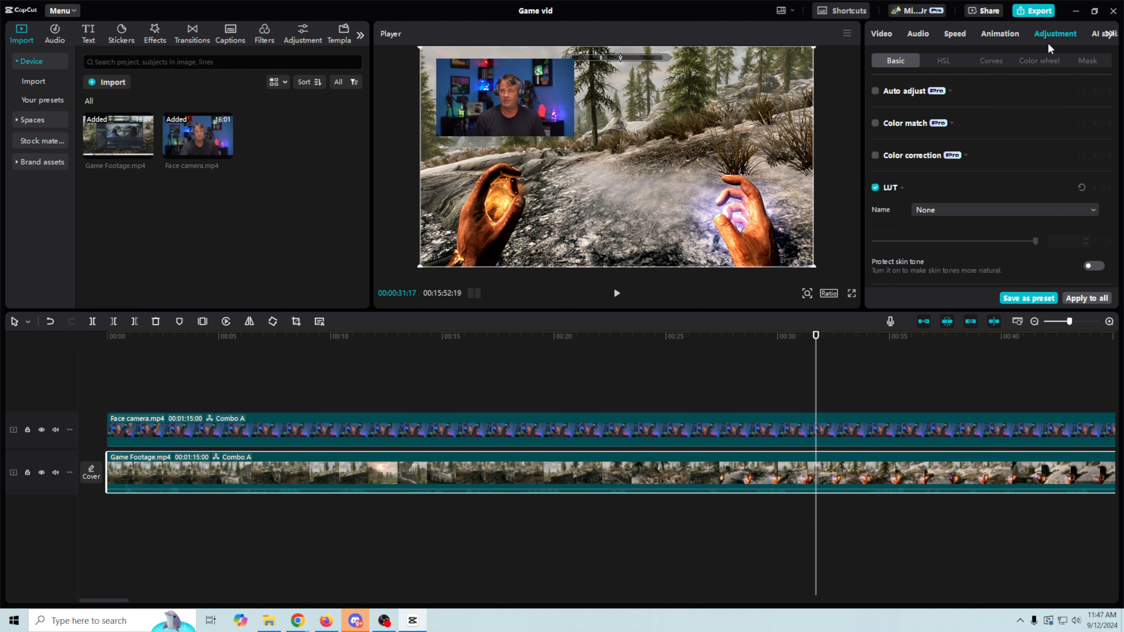
scroll(921, 178, "down", 6)
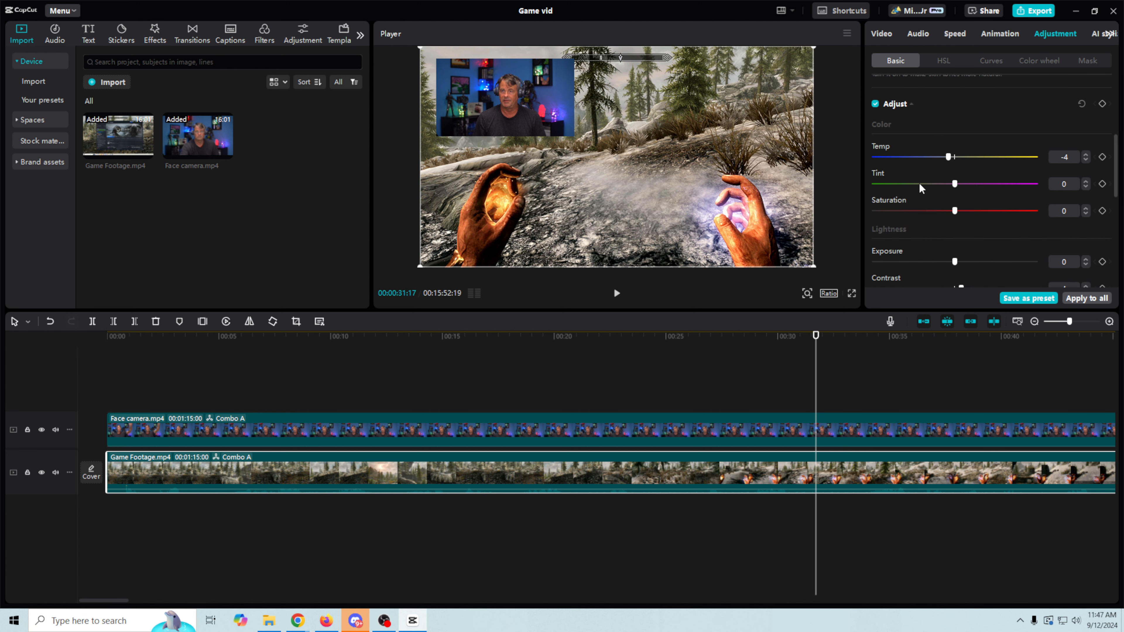
scroll(920, 189, "up", 6)
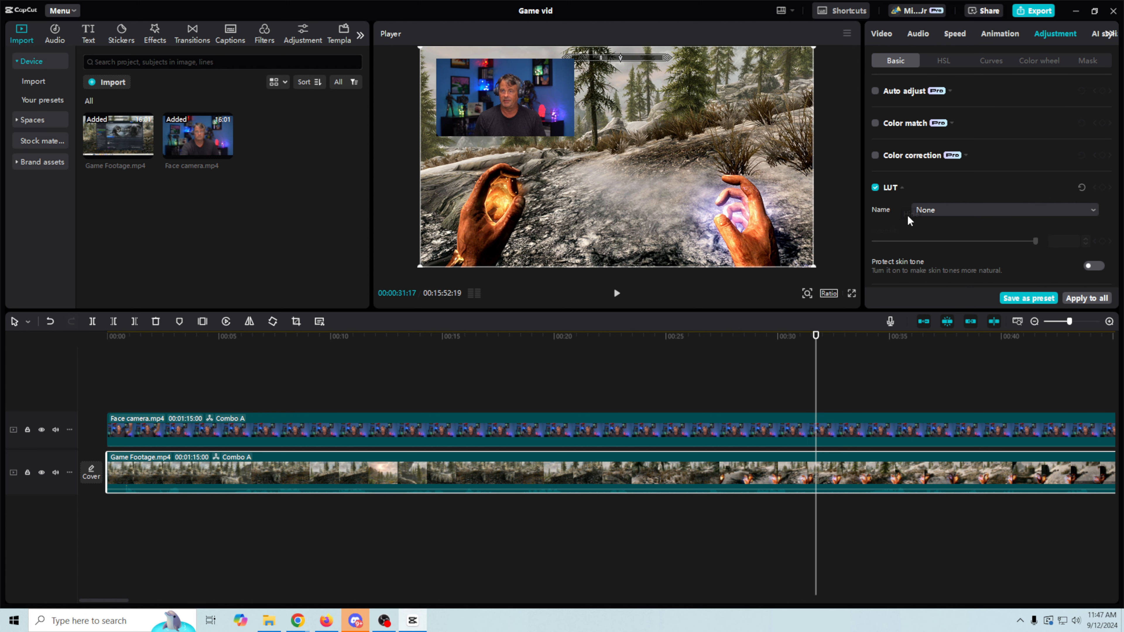
scroll(933, 209, "down", 5)
scroll(934, 206, "up", 3)
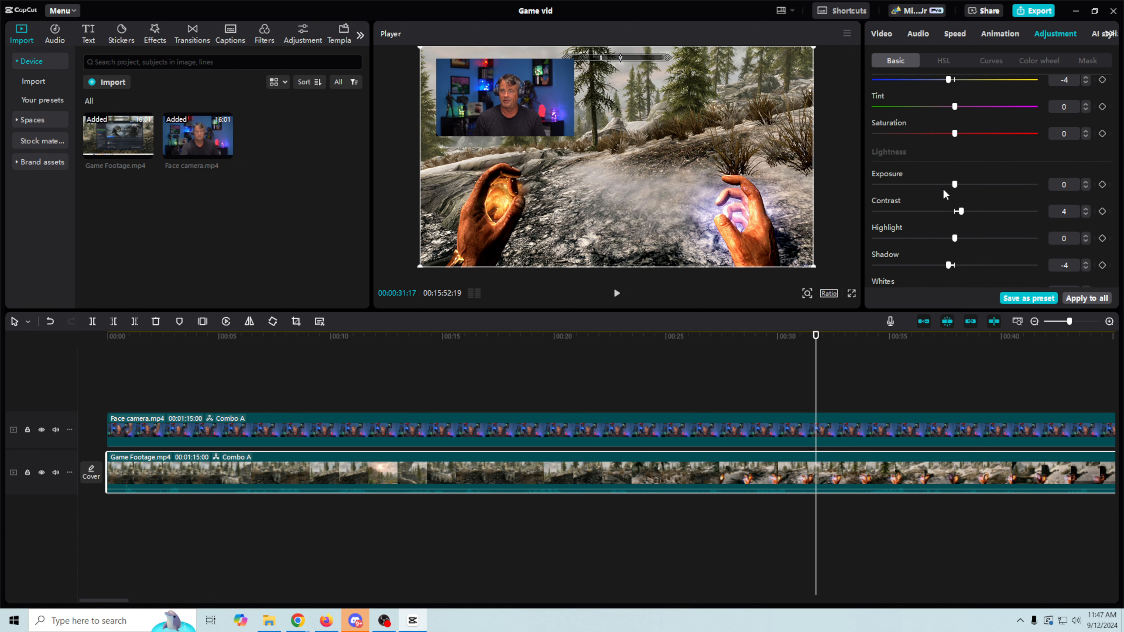
scroll(942, 193, "up", 1)
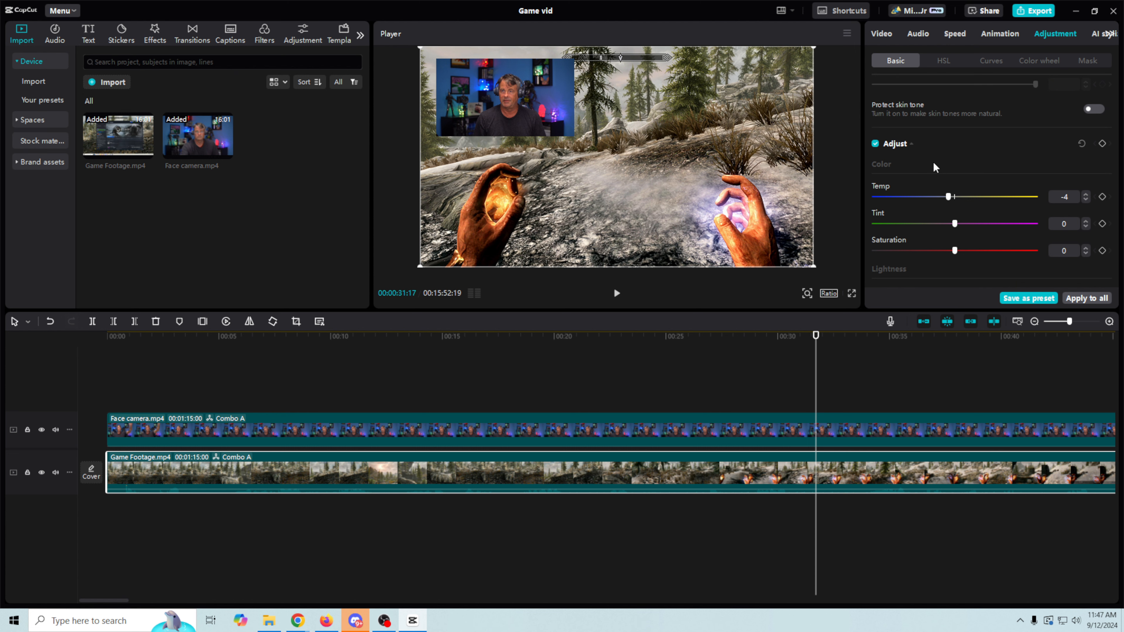
scroll(934, 168, "down", 1)
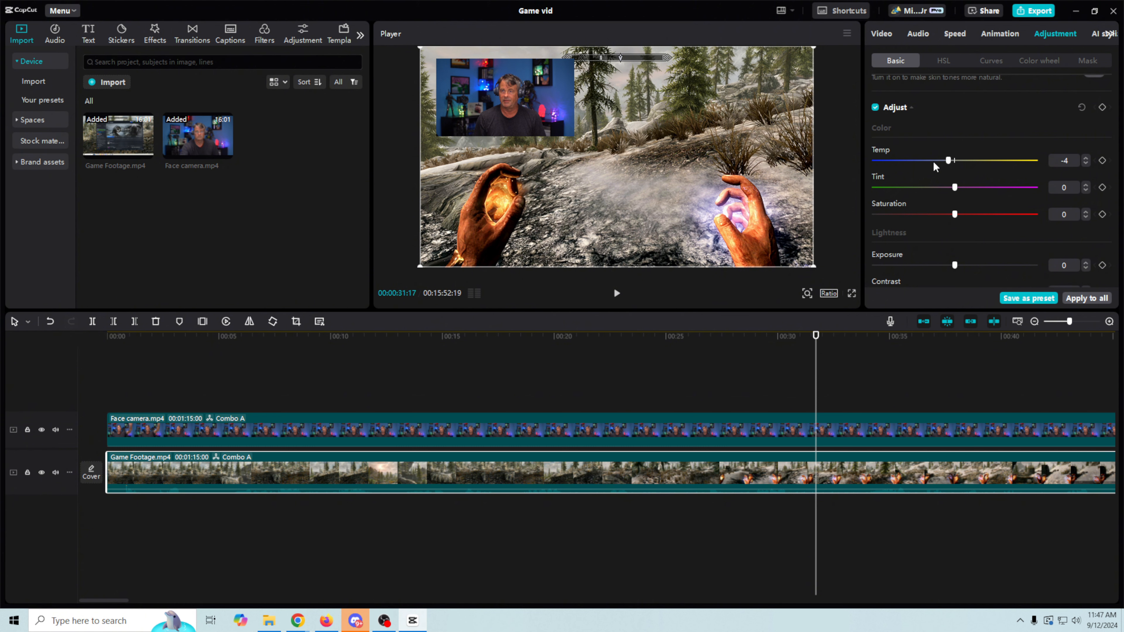
scroll(935, 167, "up", 1)
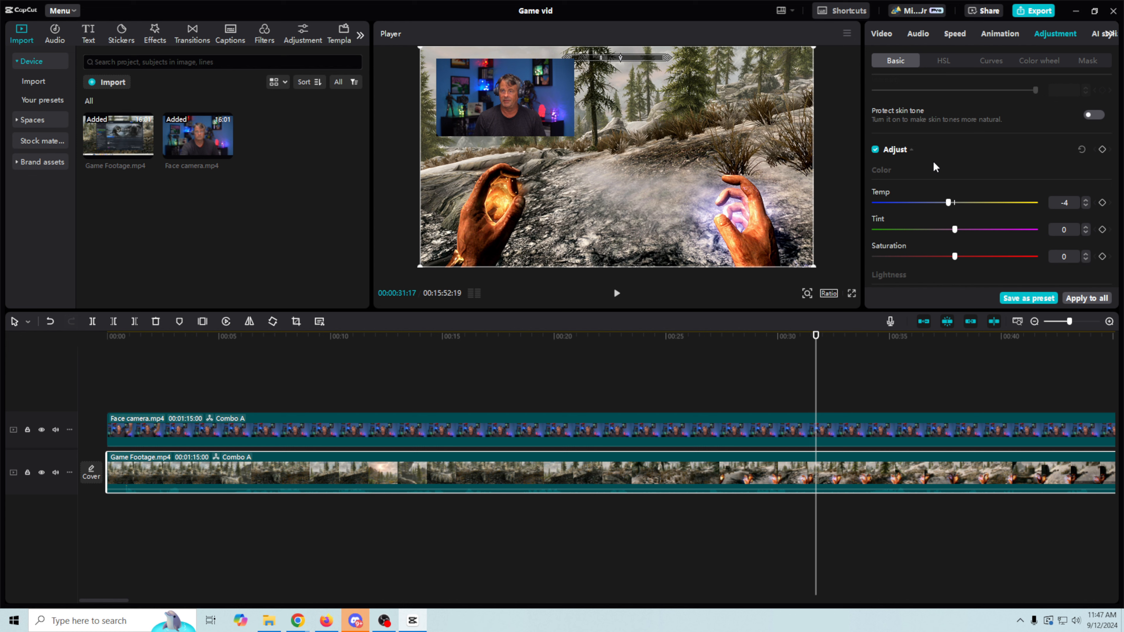
scroll(934, 162, "up", 4)
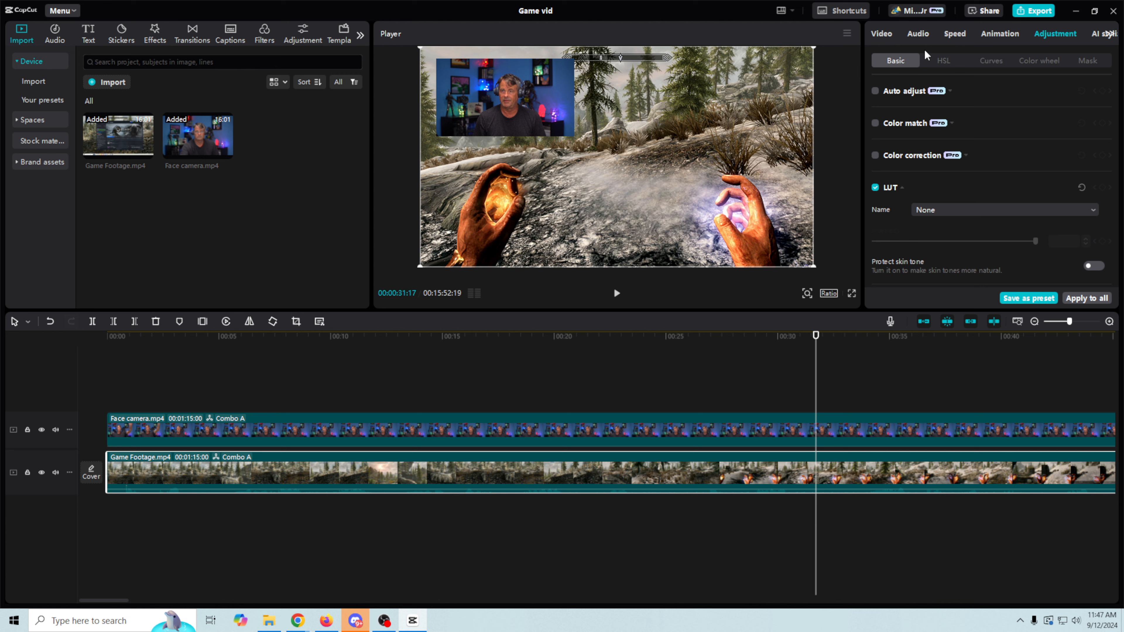
Step: Apply a star mask to the Face camera clip and enlarge it to about 1284 by 1227 around the face
left_click(879, 36)
left_click(500, 432)
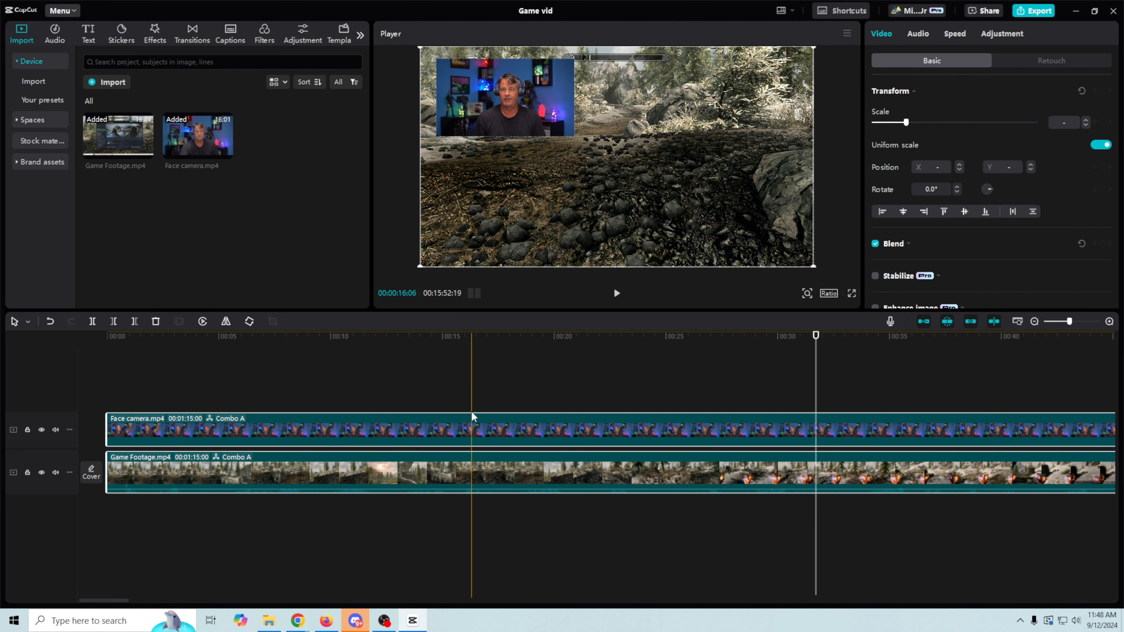
left_click(489, 423)
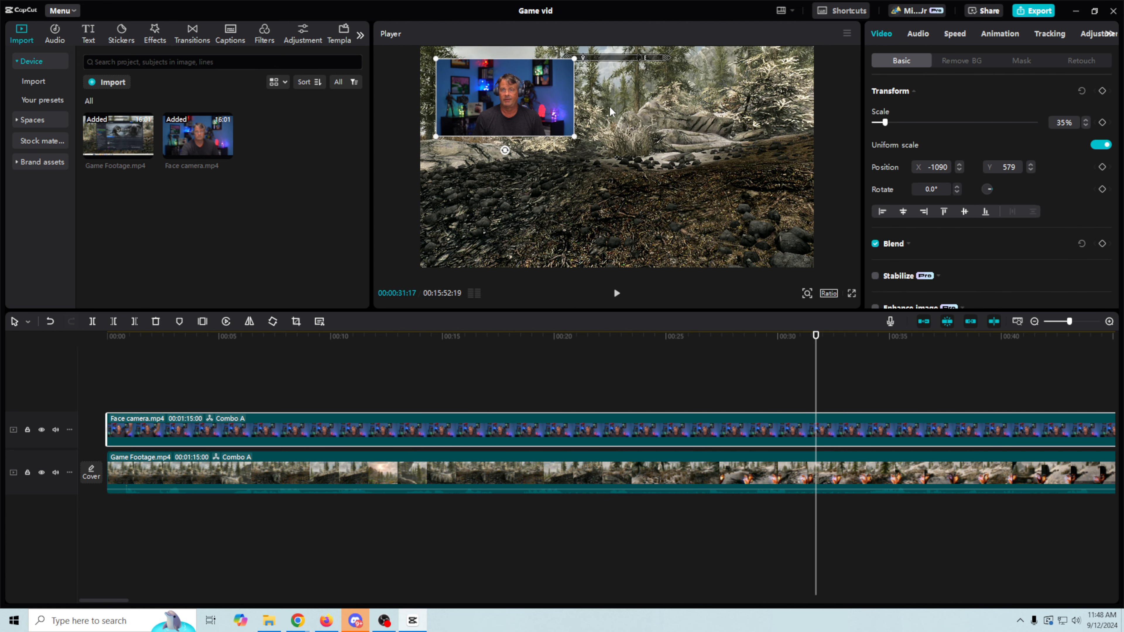
left_click(1022, 61)
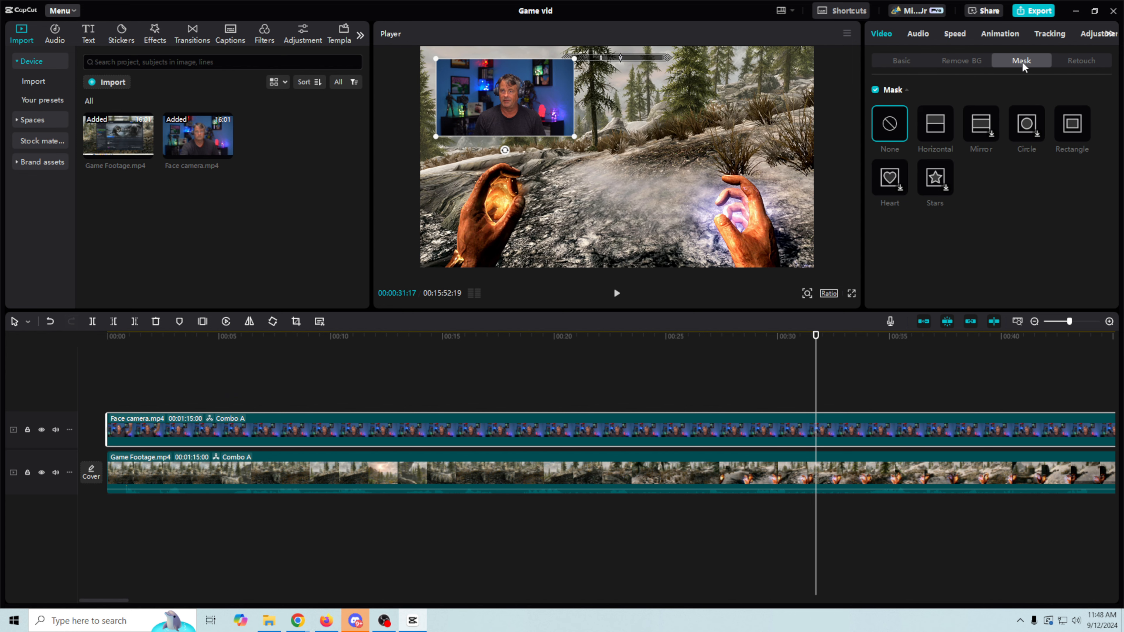
left_click(932, 184)
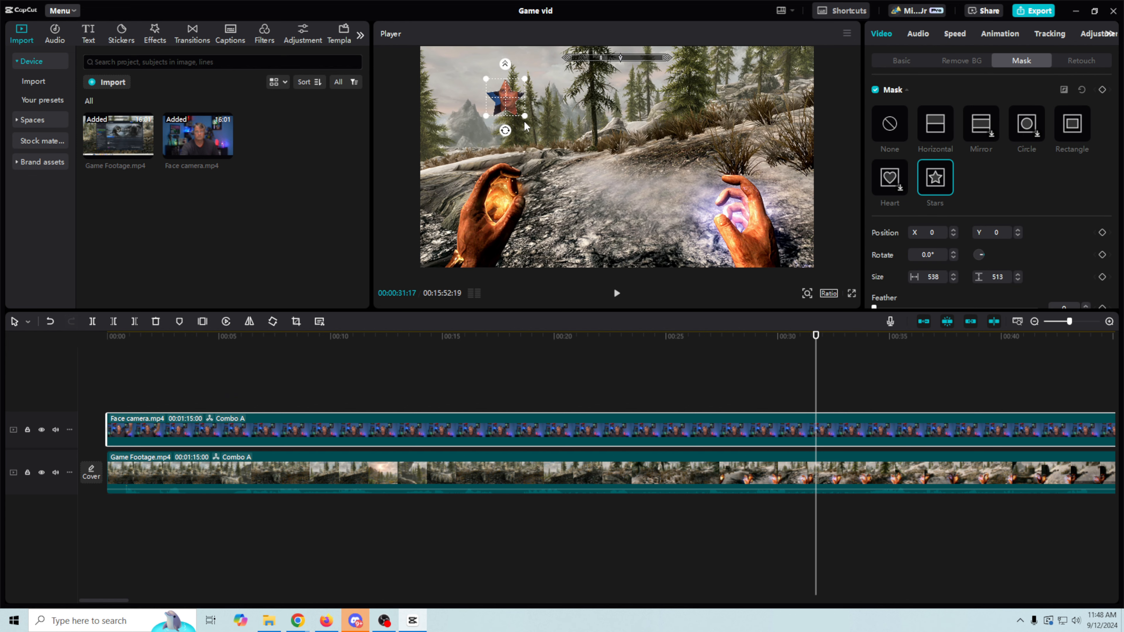
left_click_drag(525, 121, 552, 143)
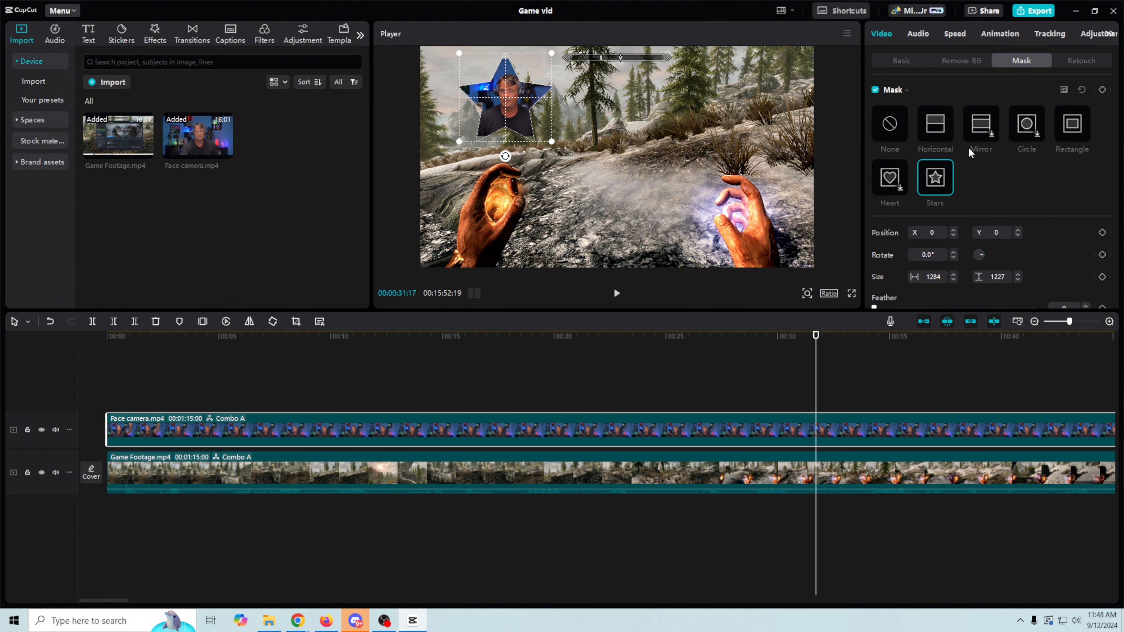
Step: Give the Face camera clip a rectangle mask, about 960 by 995, positioned at about X 32, Y -65 around the face
left_click(1071, 134)
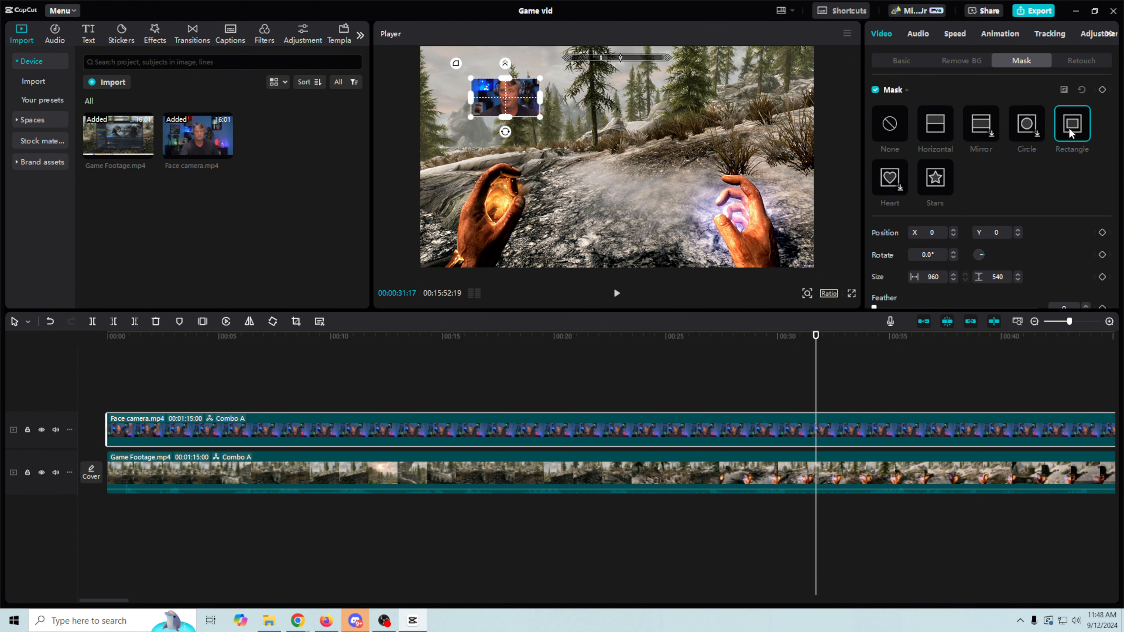
mouse_move(508, 117)
left_mouse_down()
mouse_move(511, 136)
mouse_move(512, 111)
left_mouse_up()
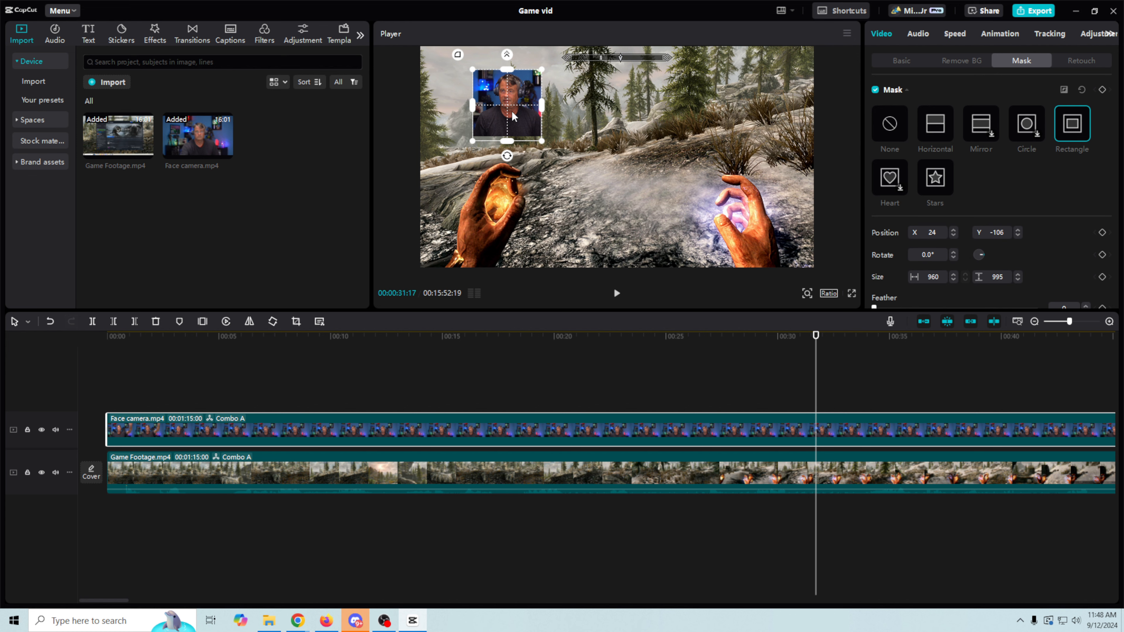
mouse_move(511, 110)
left_mouse_down()
mouse_move(497, 111)
mouse_move(509, 111)
left_mouse_up()
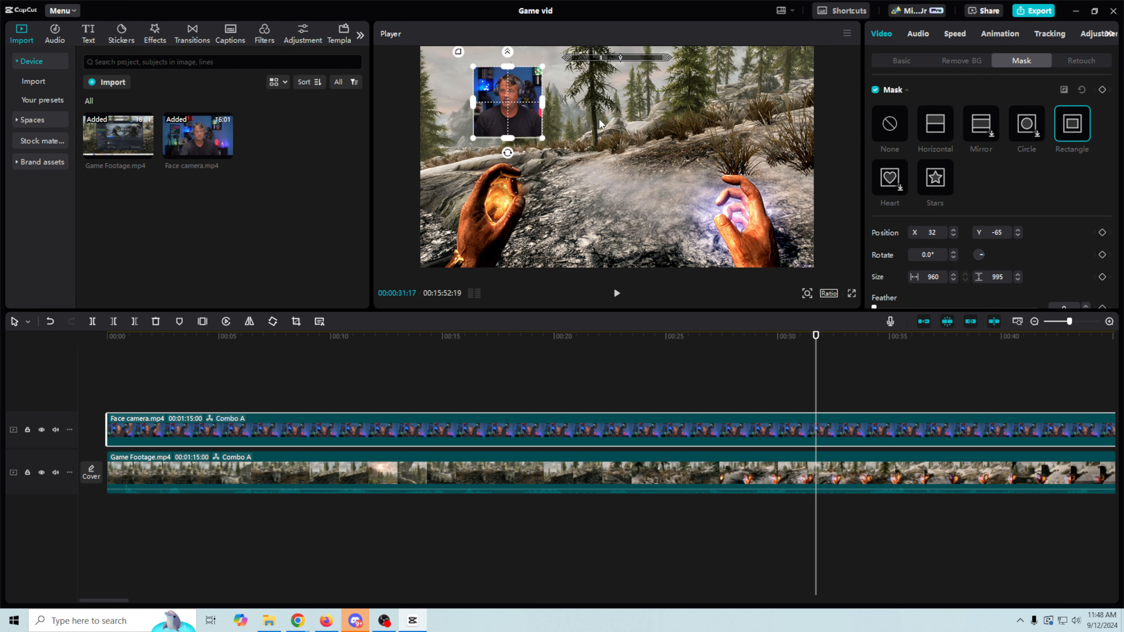
scroll(1033, 191, "down", 3)
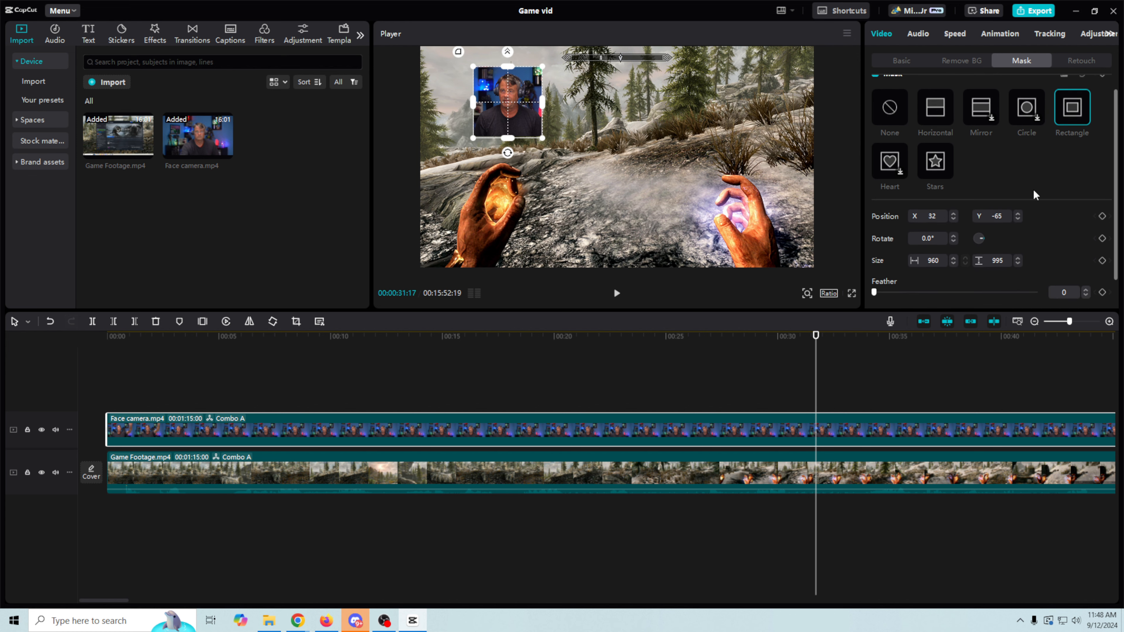
Step: Move the masked Face camera overlay closer to the upper-left corner of the video frame
left_click(748, 468, "ctrl")
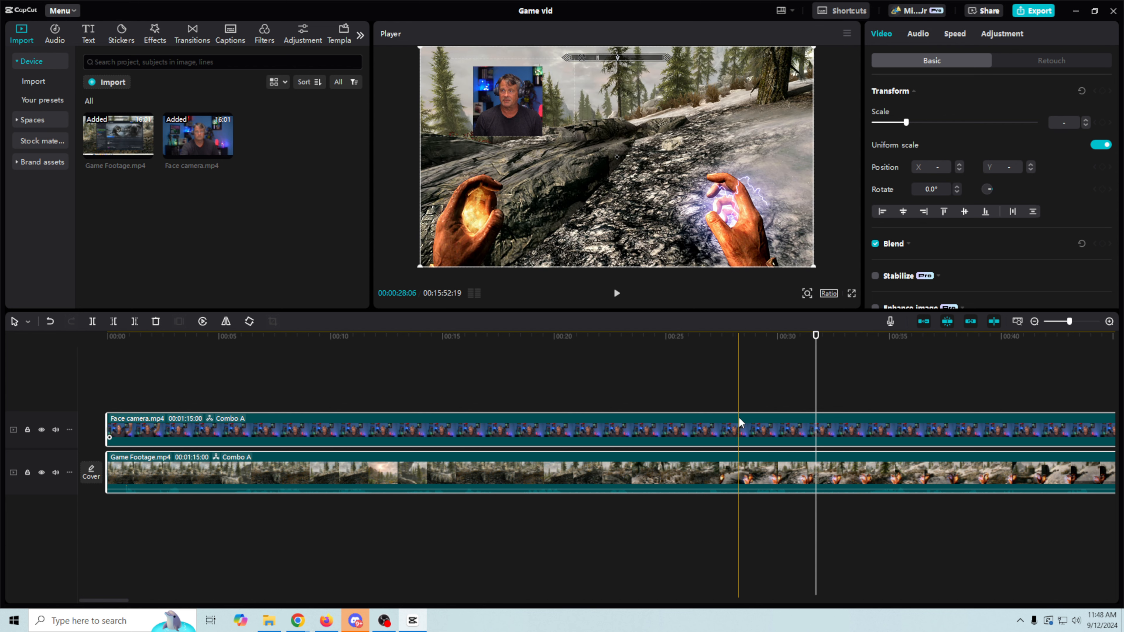
left_click(496, 102)
left_click_drag(496, 102, 455, 97)
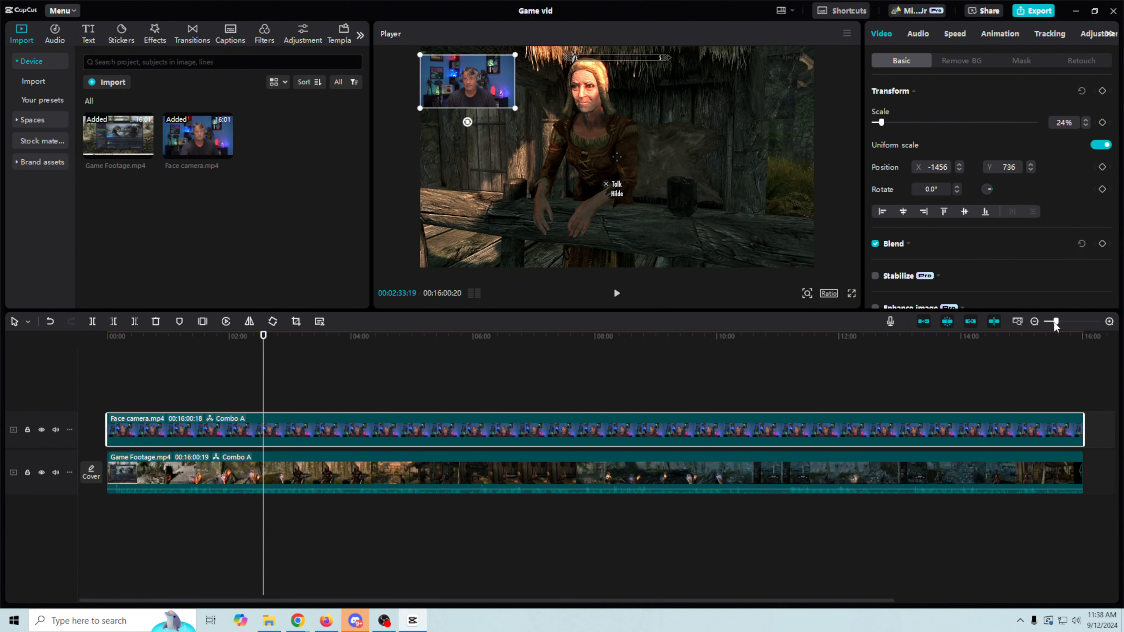
Step: Split both the Face camera and Game Footage clips at about 1:15 and again at 00:01:21:18
left_click_drag(1056, 322, 1065, 322)
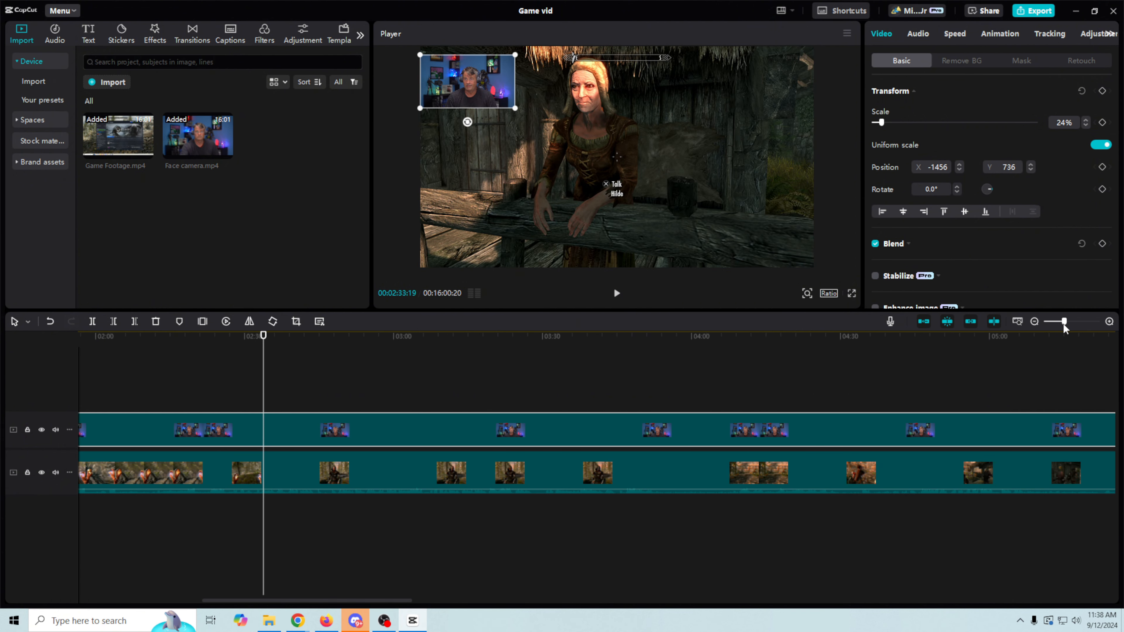
left_click_drag(373, 601, 248, 601)
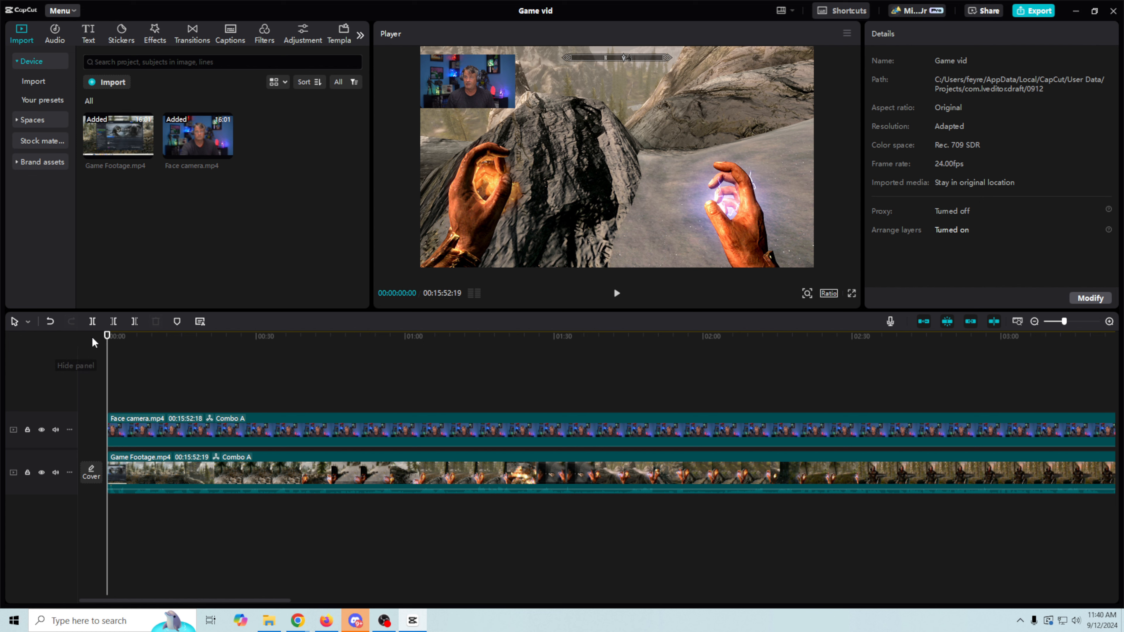
left_click_drag(107, 337, 581, 546)
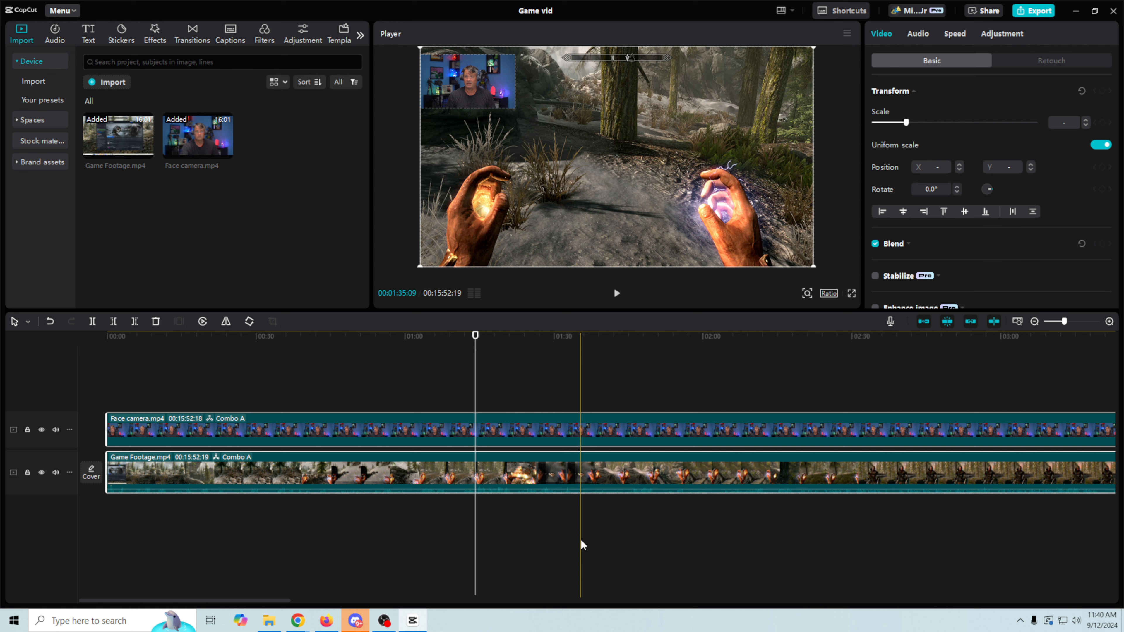
key("b")
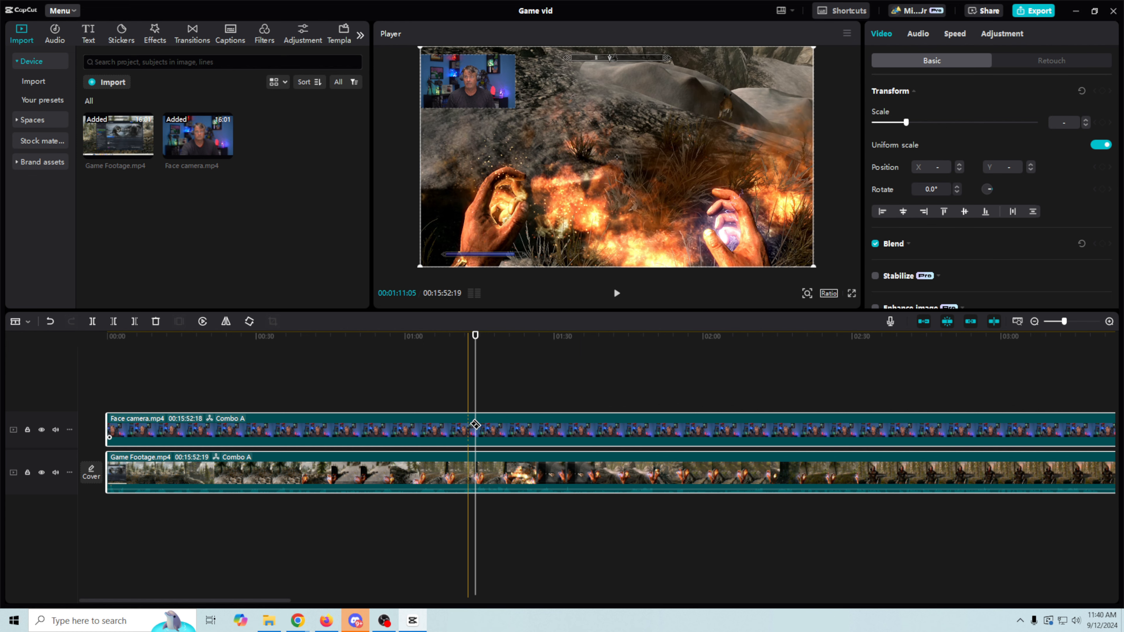
left_click(479, 430)
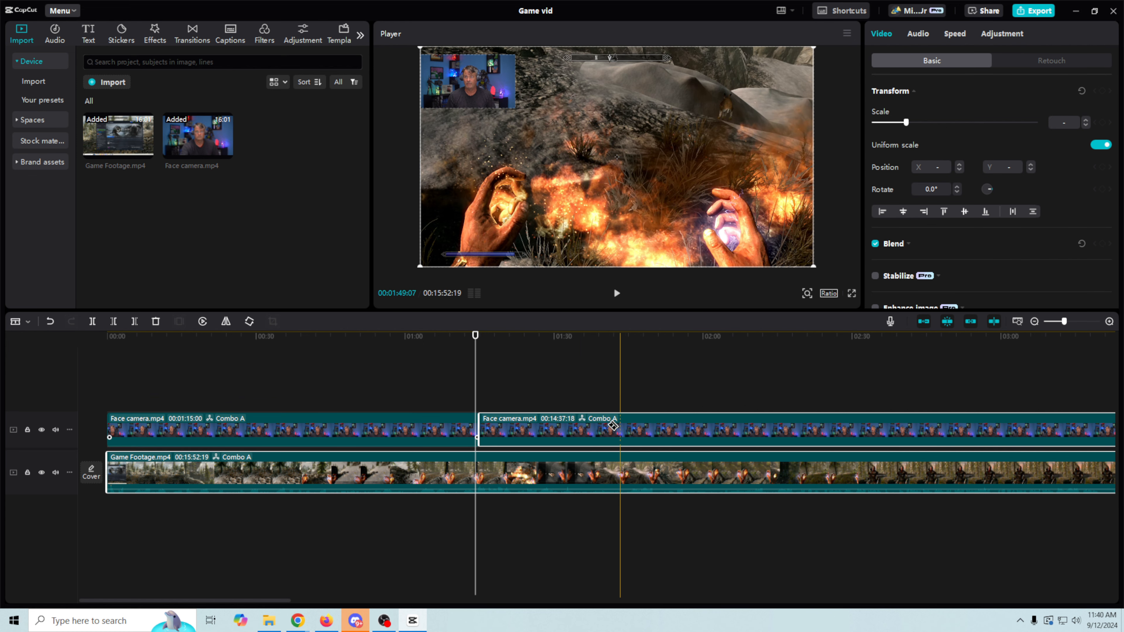
left_click(486, 487)
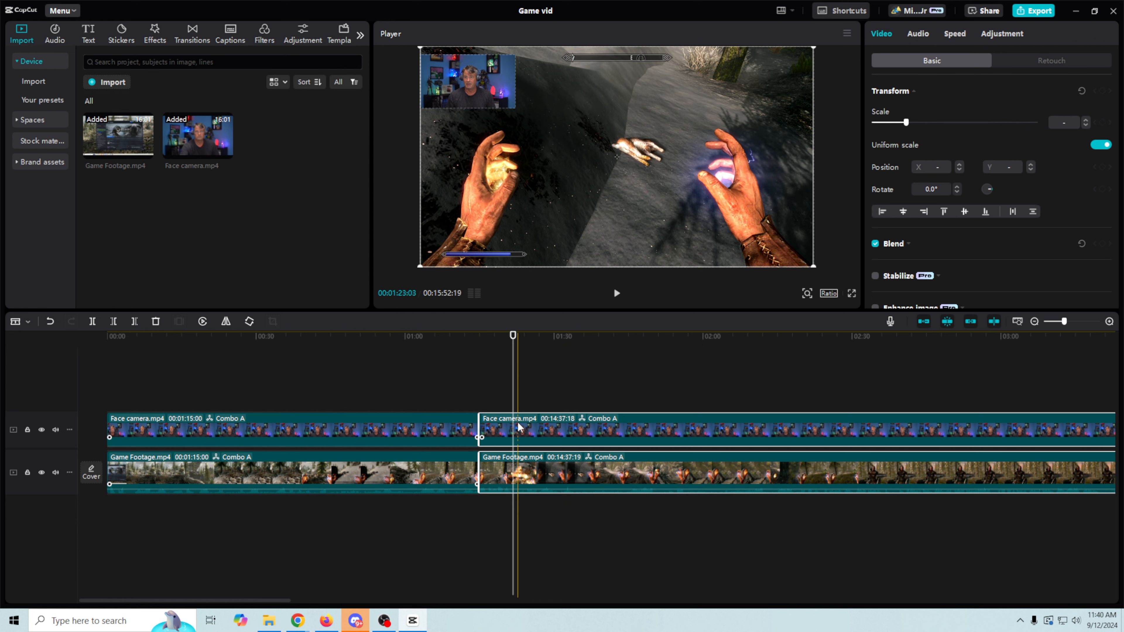
left_click(513, 428)
left_click(512, 470)
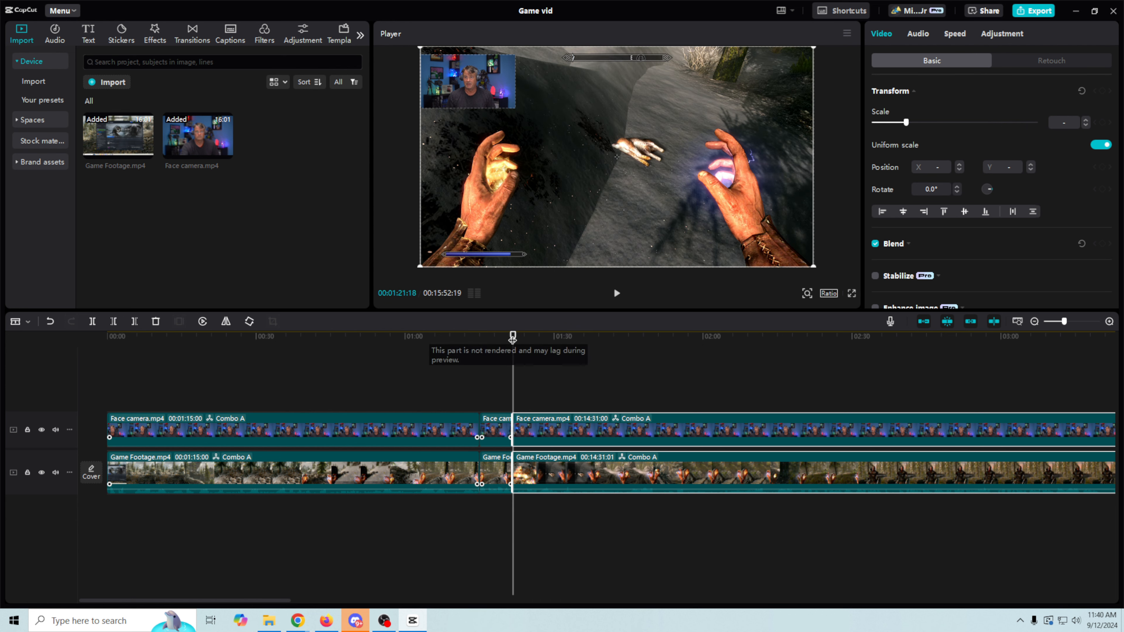
Step: Play back the section between the two cuts and split its Face camera segment at about 00:01:19:20
left_click(479, 335)
left_click(617, 293)
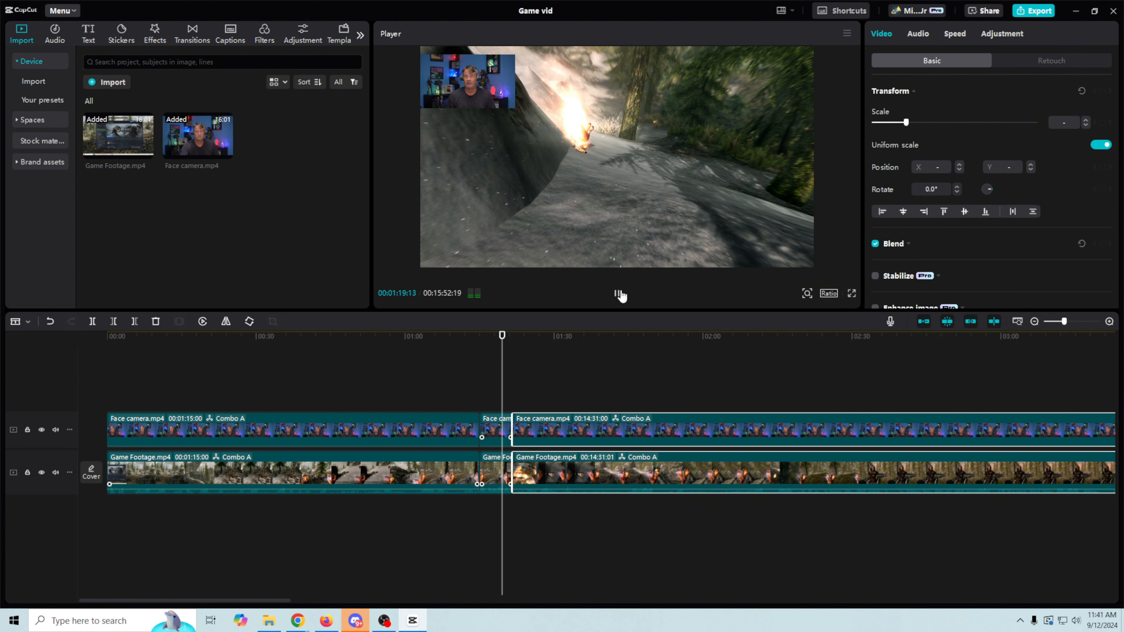
left_click(618, 293)
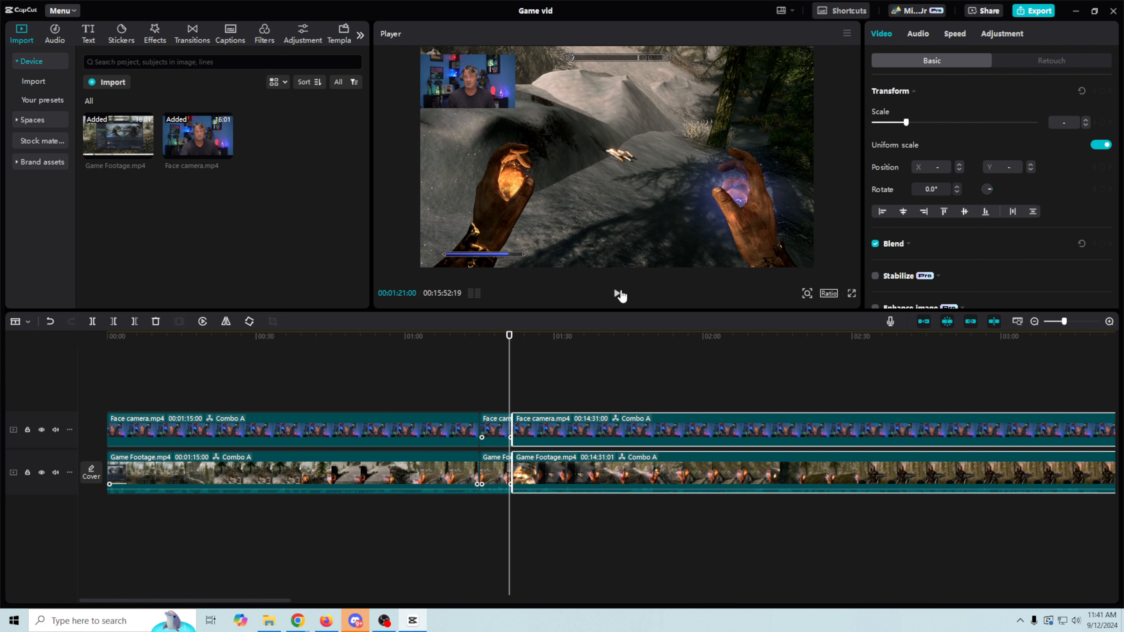
left_click_drag(508, 338, 502, 337)
left_click_drag(1065, 323, 1070, 323)
left_click(337, 337)
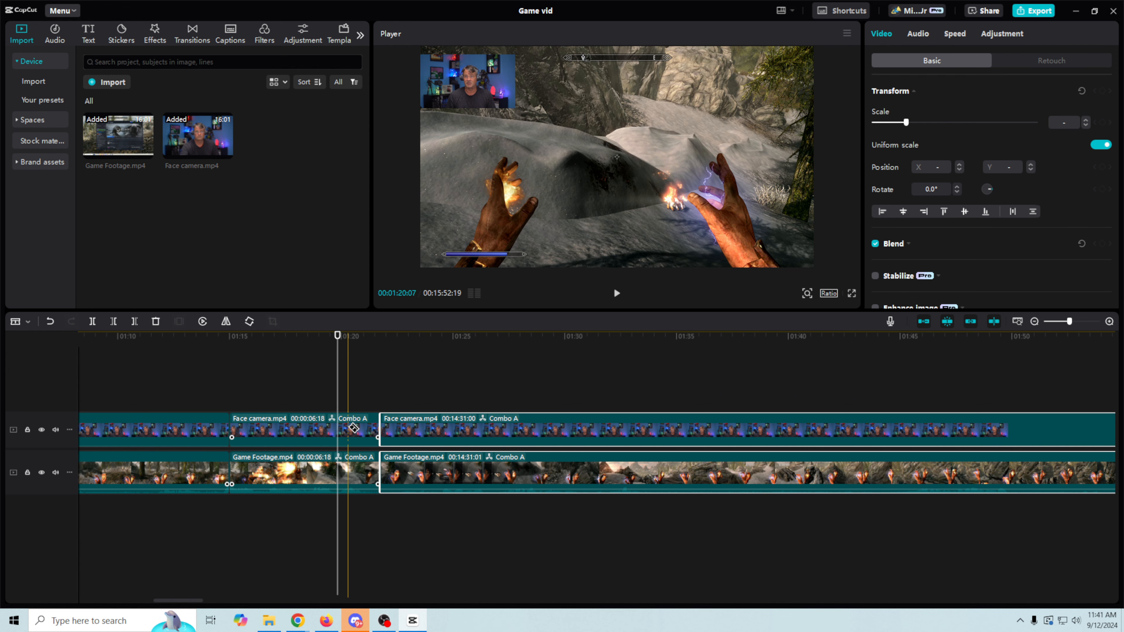
left_click(350, 431)
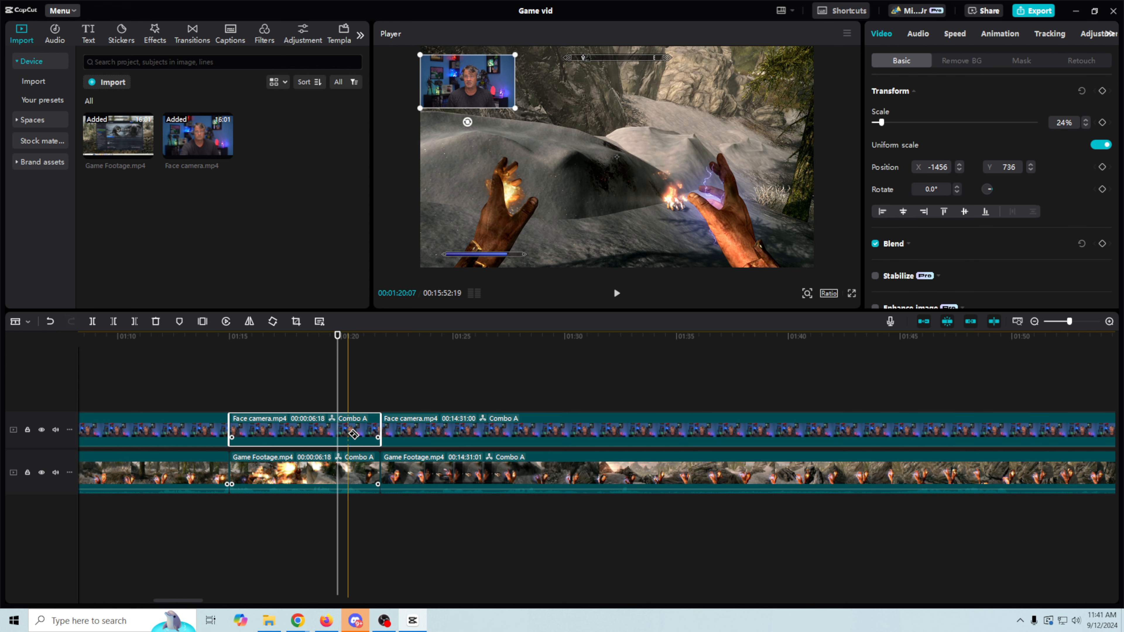
key("ctrl+b")
Step: Enlarge the short Face camera segment before the 1:21 cut to 102% at position X -30, Y 17, and return the playhead to about 1:14
left_click(362, 337)
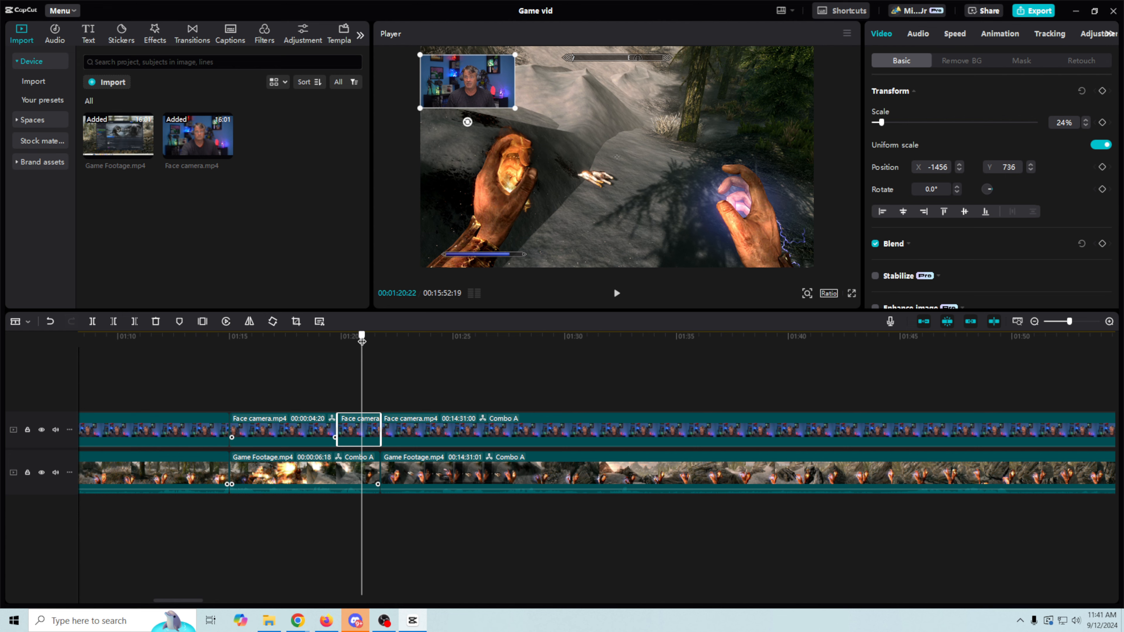
left_click_drag(882, 123, 914, 130)
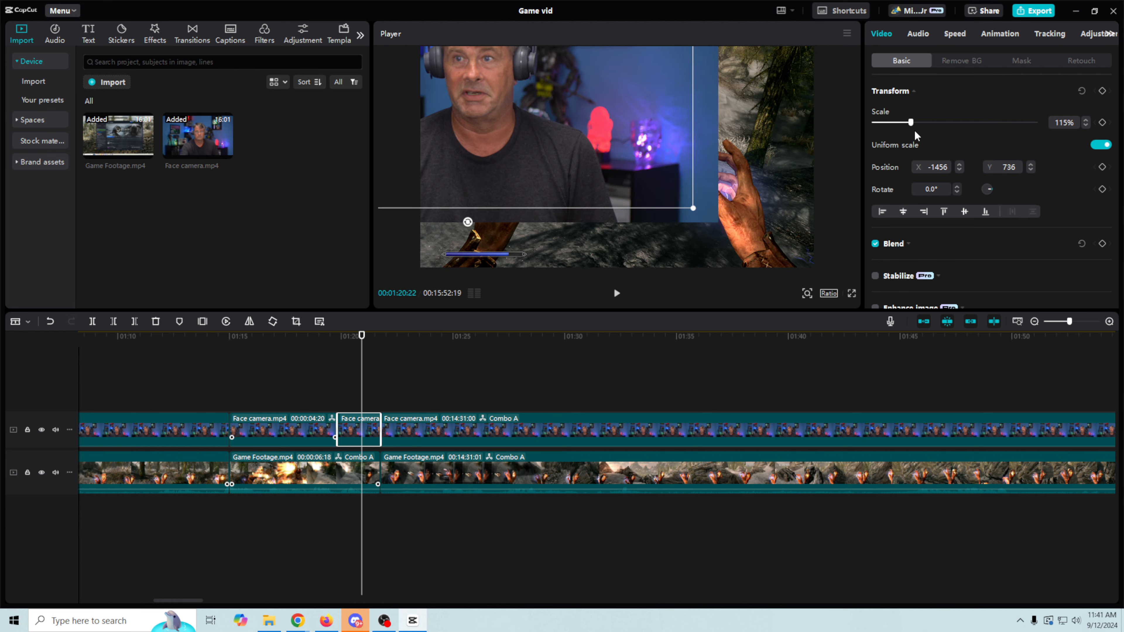
left_click(212, 337)
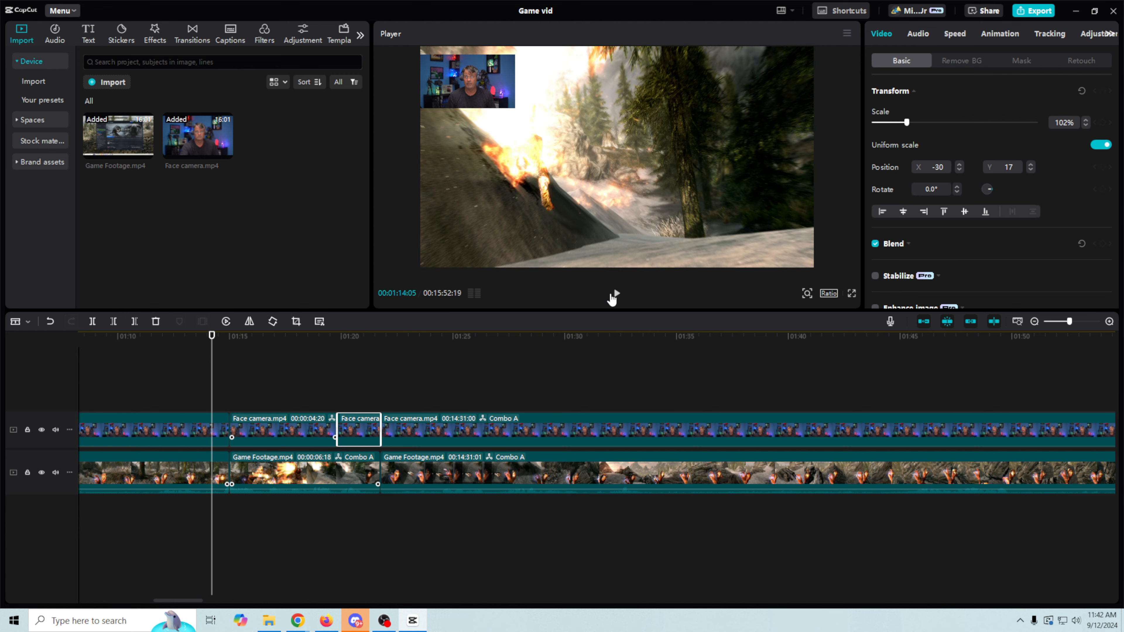
Step: Play back the reaction section from 00:01:14:05 past the 1:21 cut to check the switch to the full-screen face camera
left_click(615, 294)
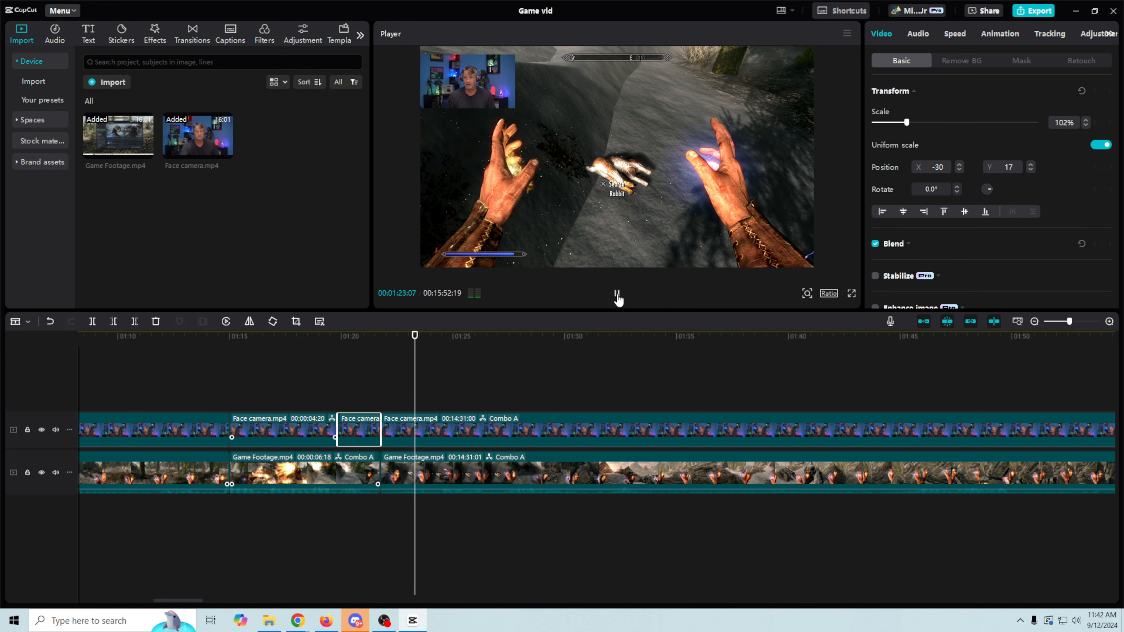
left_click(617, 295)
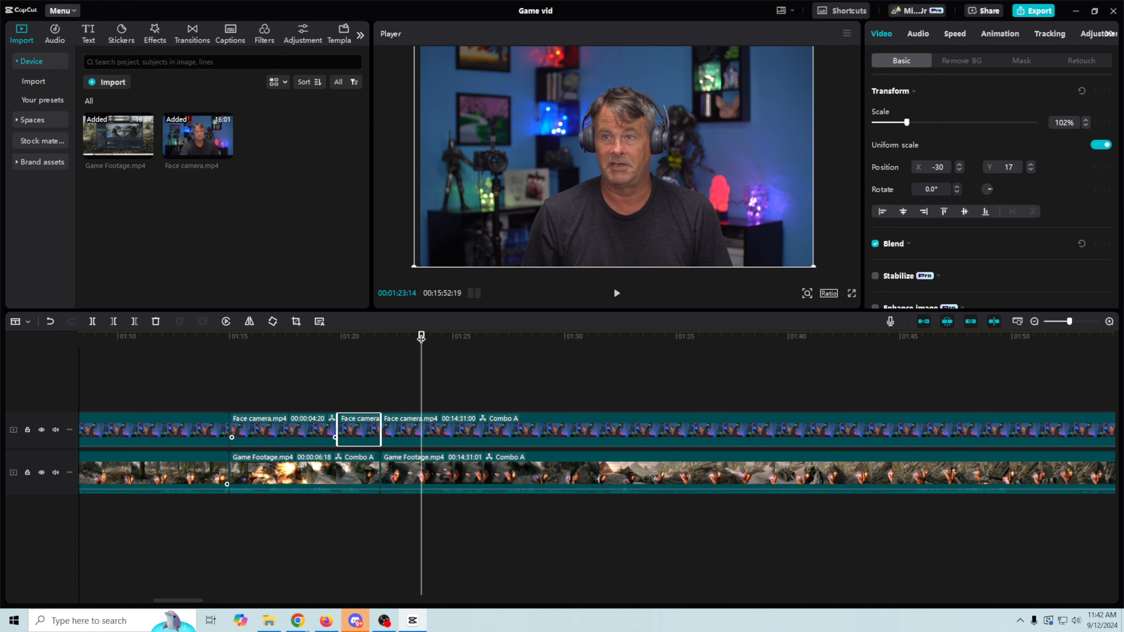
left_click_drag(421, 337, 470, 424)
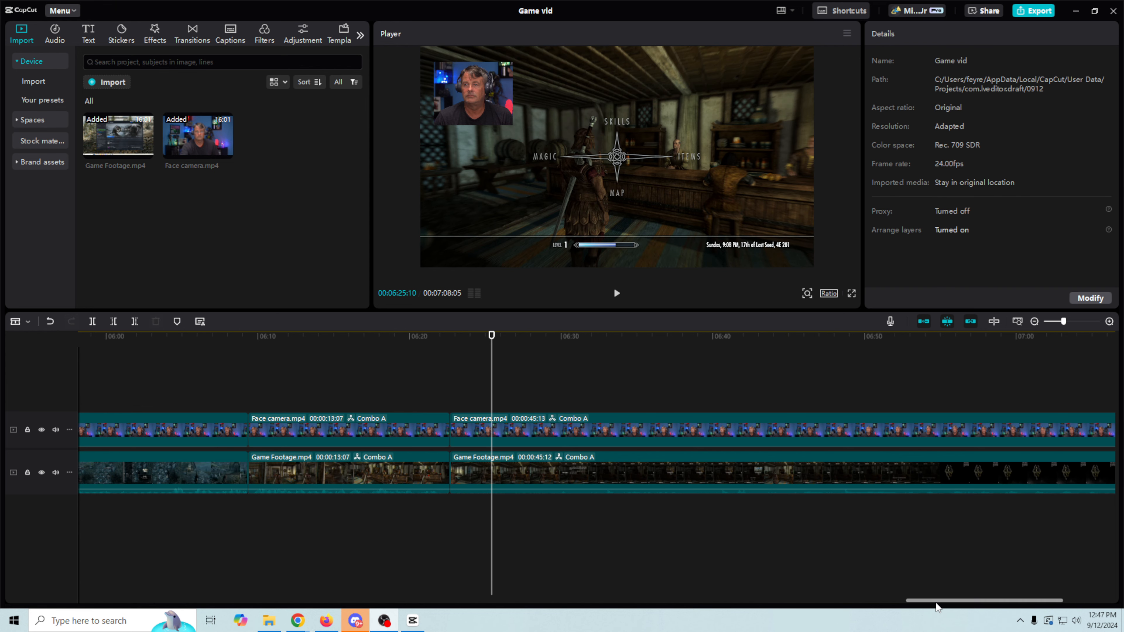
Step: Insert intro.mp4 from the New folder at the very start of the timeline, ahead of the gameplay and face camera clips
left_click_drag(938, 603, 5, 609)
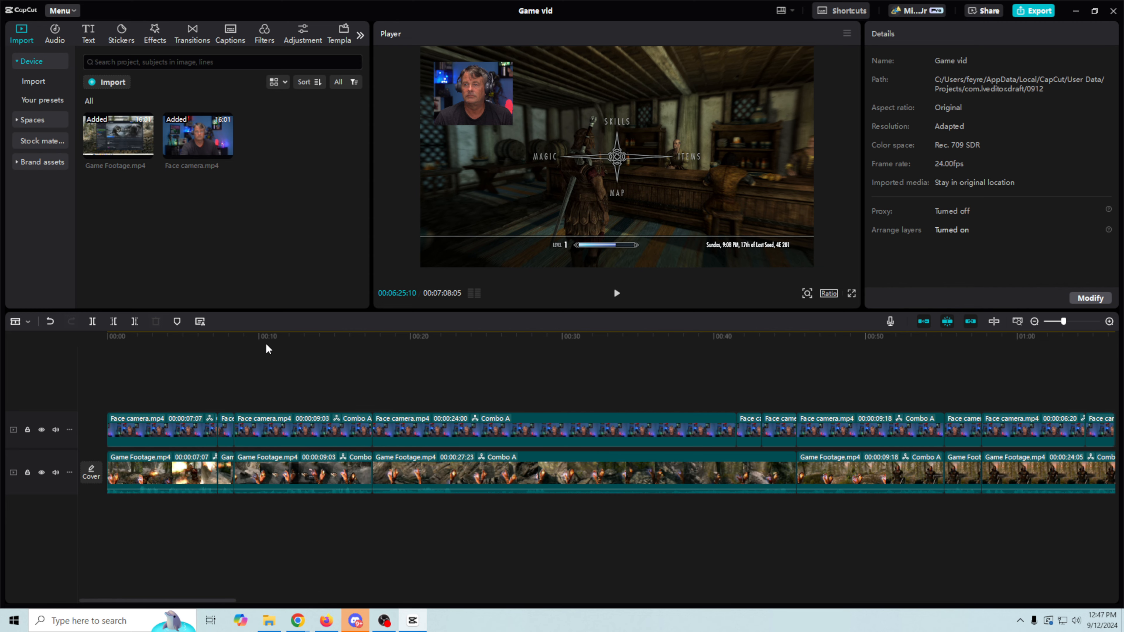
left_click(269, 621)
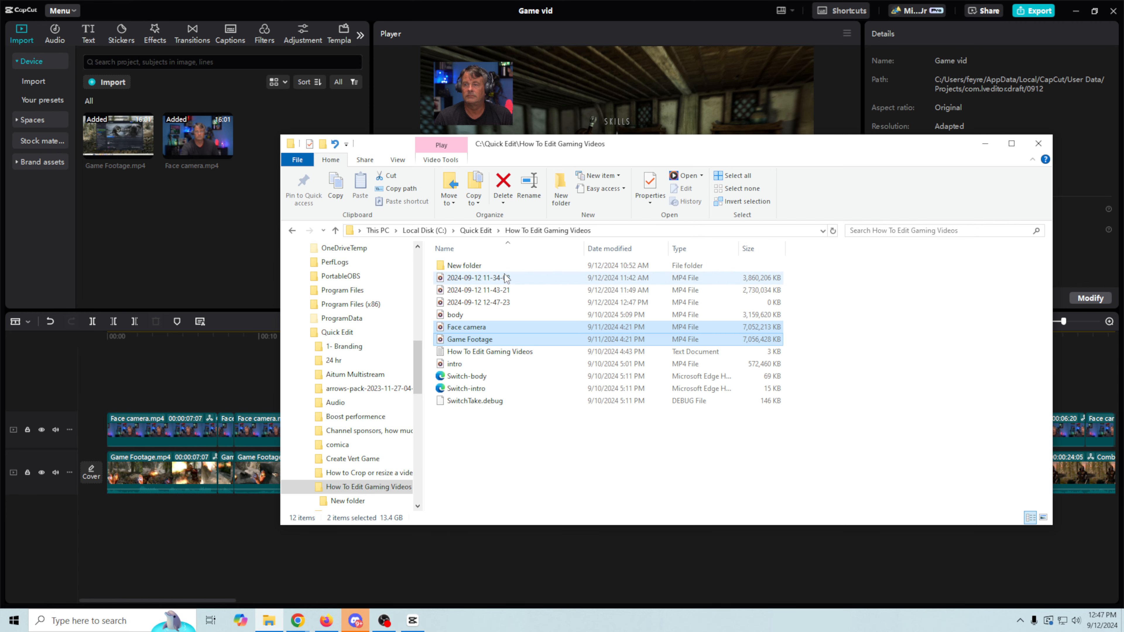
double_click(469, 265)
left_click_drag(806, 276, 168, 246)
left_click_drag(282, 152, 182, 469)
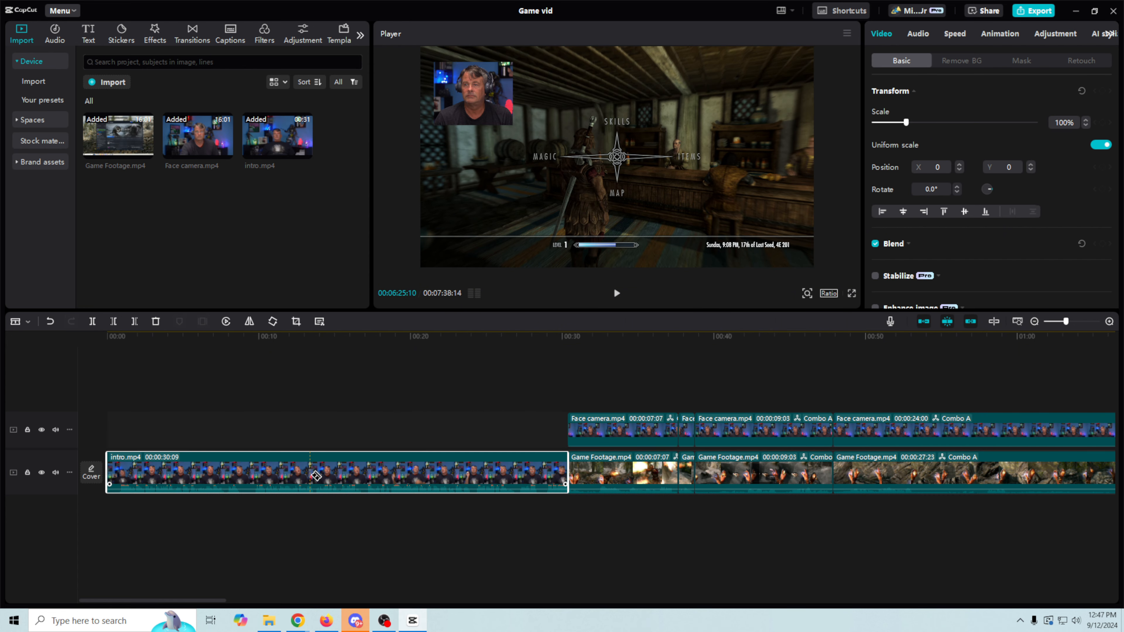
Step: Split the intro clip at 00:00:02:10, delete the part after the cut, and play back the shortened intro
left_click(125, 337)
left_click_drag(118, 343, 143, 346)
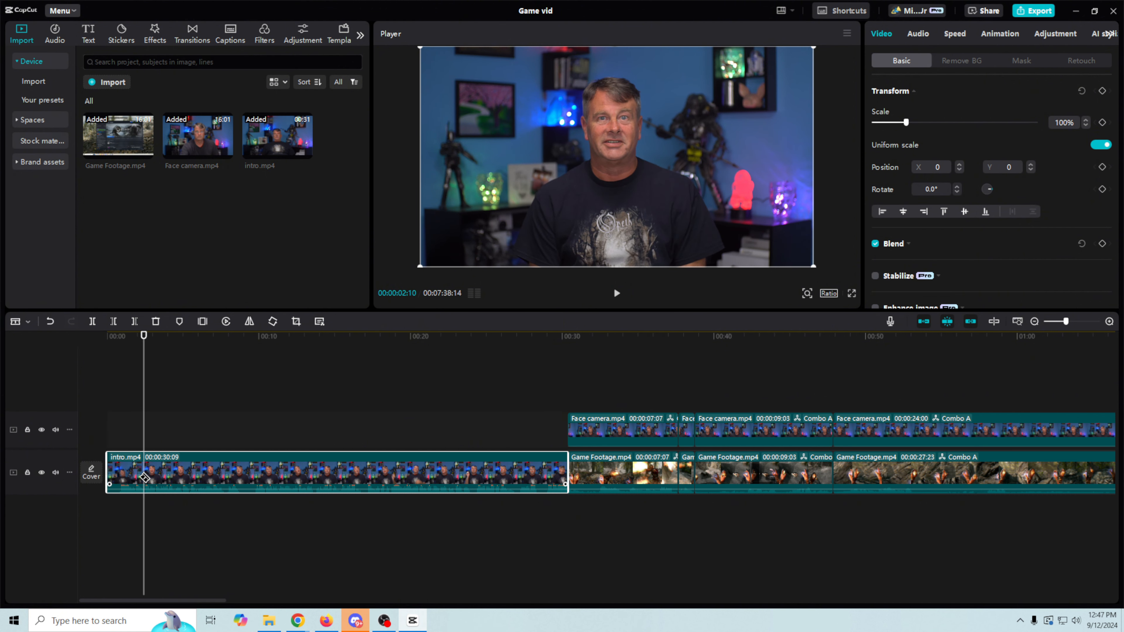
left_click(145, 477)
right_click(290, 475)
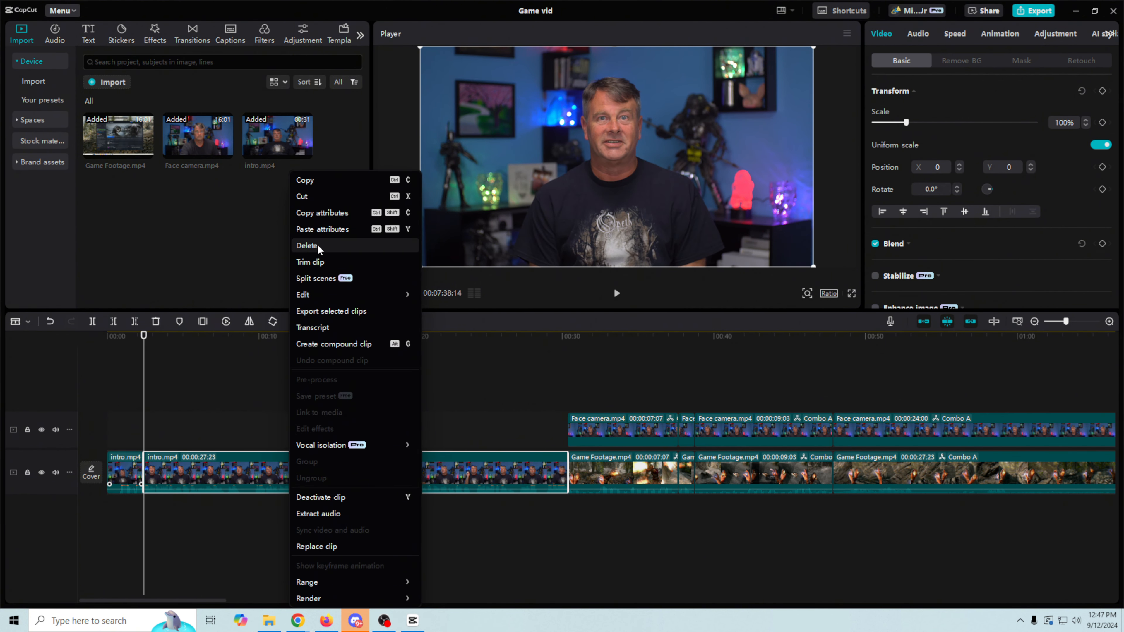
left_click(319, 248)
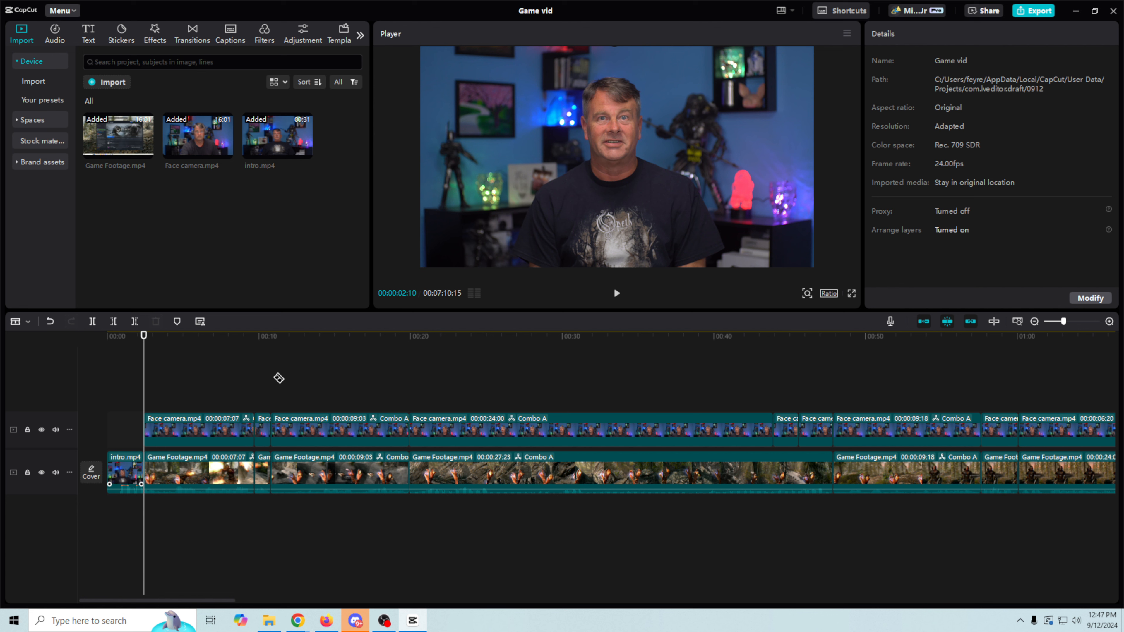
left_click(108, 337)
left_click(616, 295)
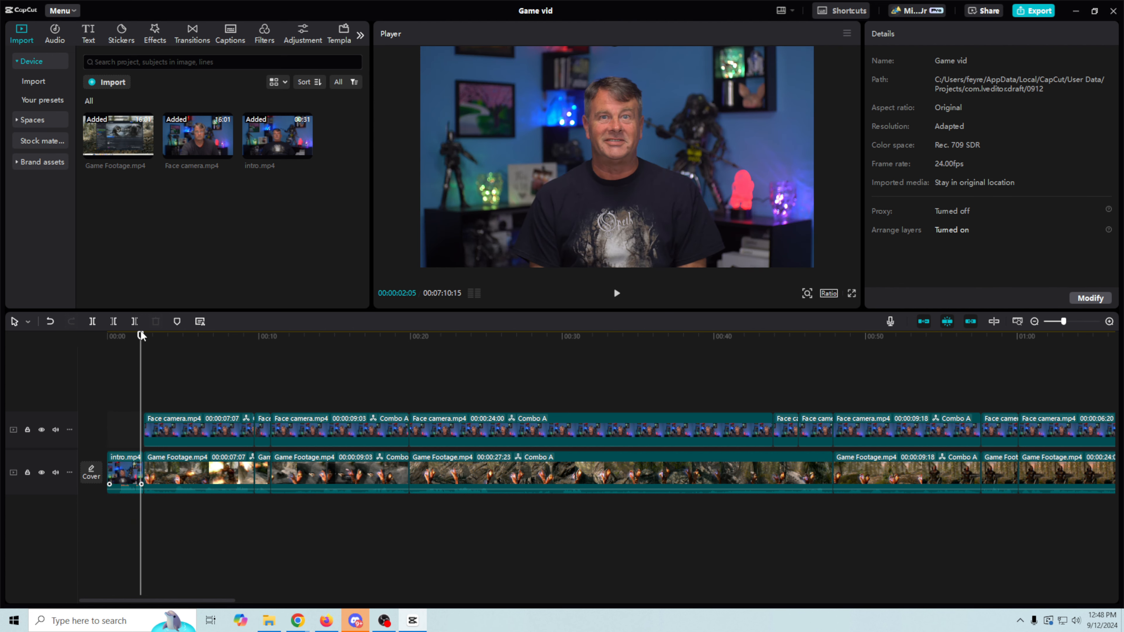
Step: Split the shortened intro clip into two segments at about 00:00:00:21
left_click_drag(141, 335, 122, 335)
left_click(126, 471)
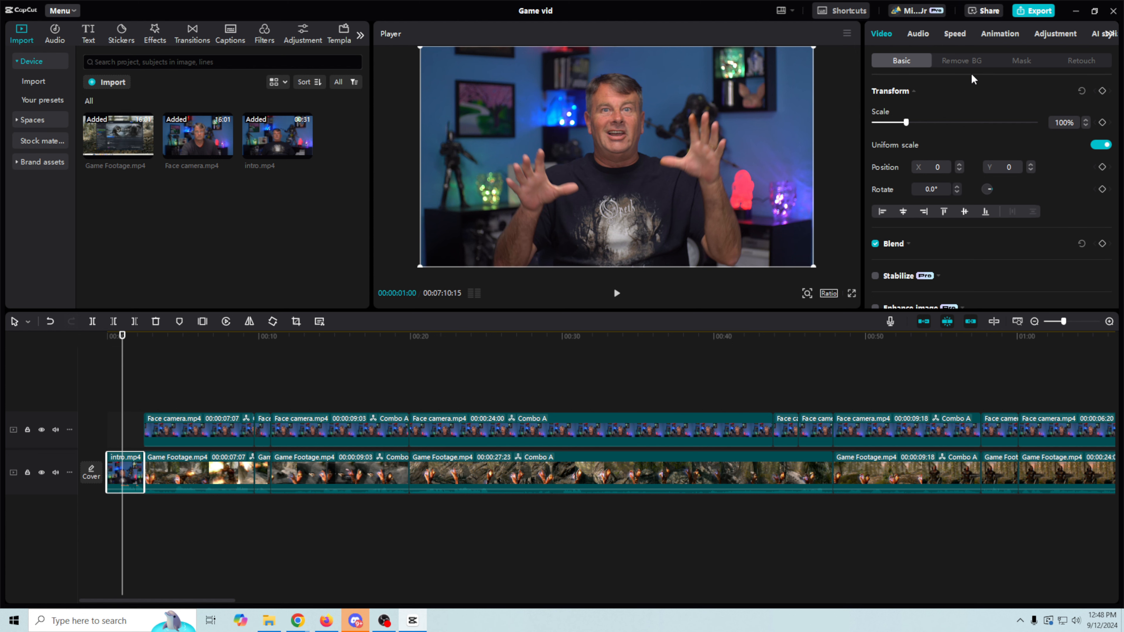
left_click(962, 61)
left_click(1070, 321)
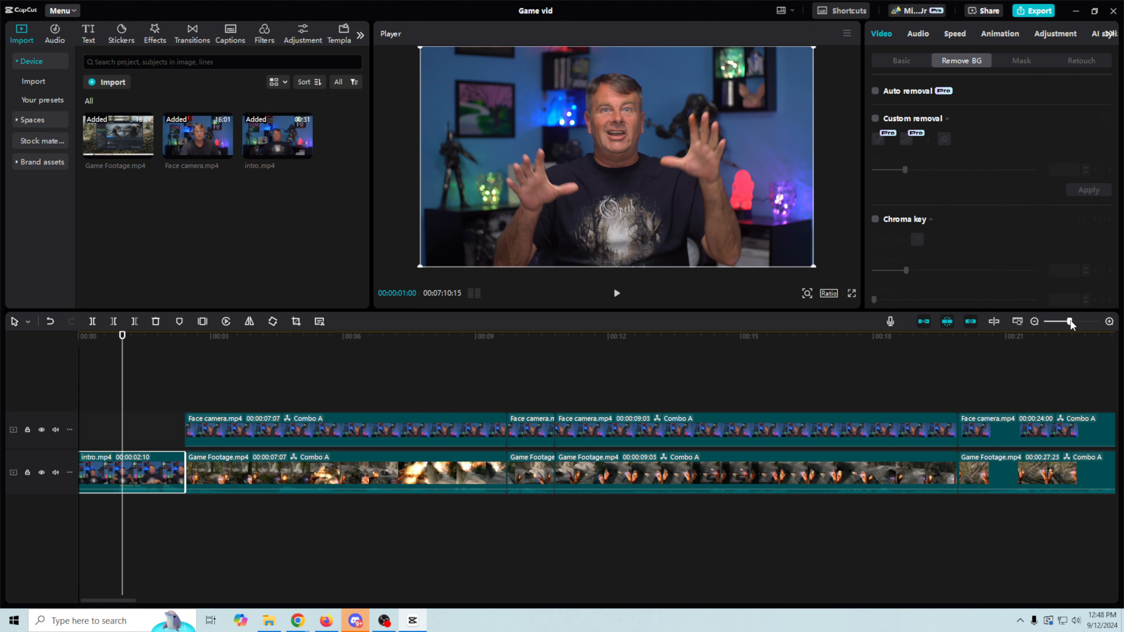
left_click_drag(1071, 320, 1079, 322)
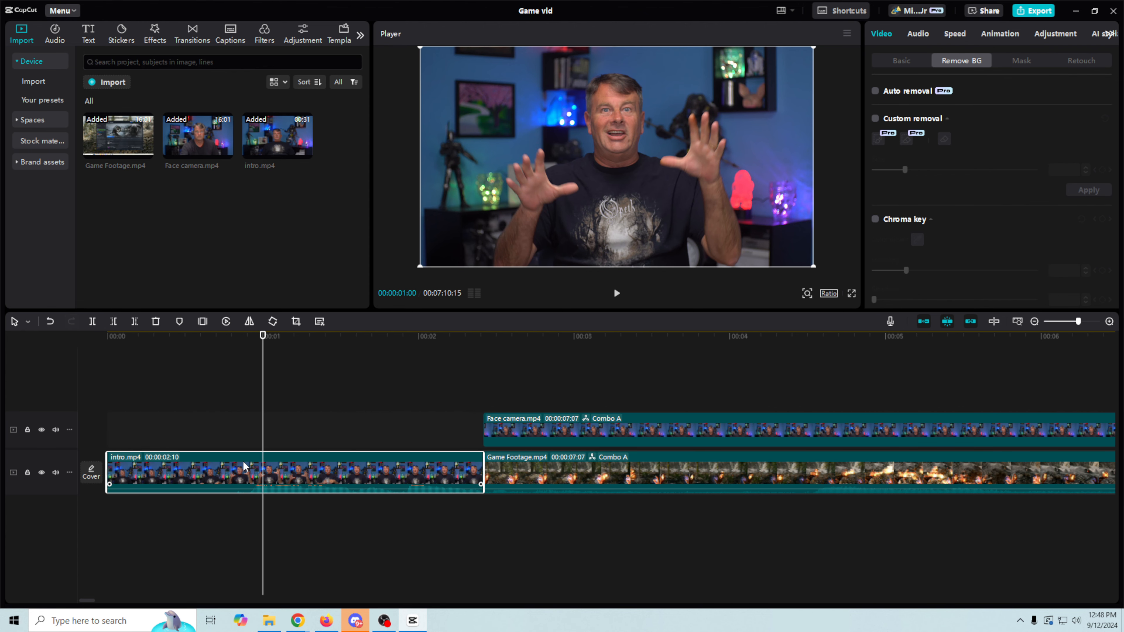
key("b")
left_click(245, 463)
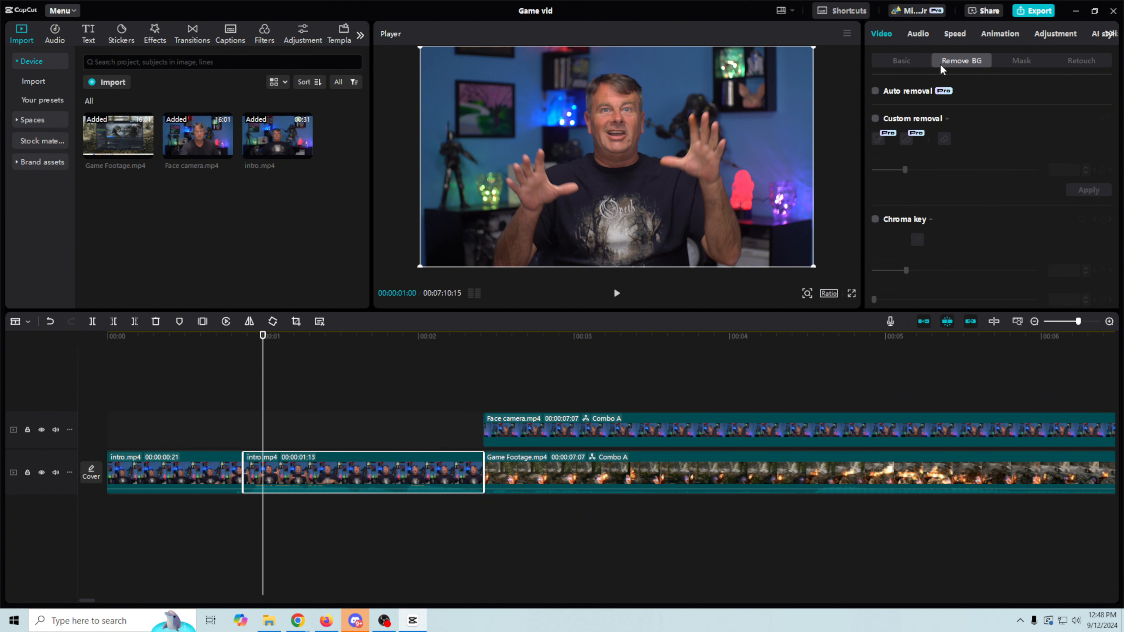
Step: Duplicate both intro segments onto the face camera track, aligned directly above the originals
key("a")
left_click_drag(158, 483, 159, 444)
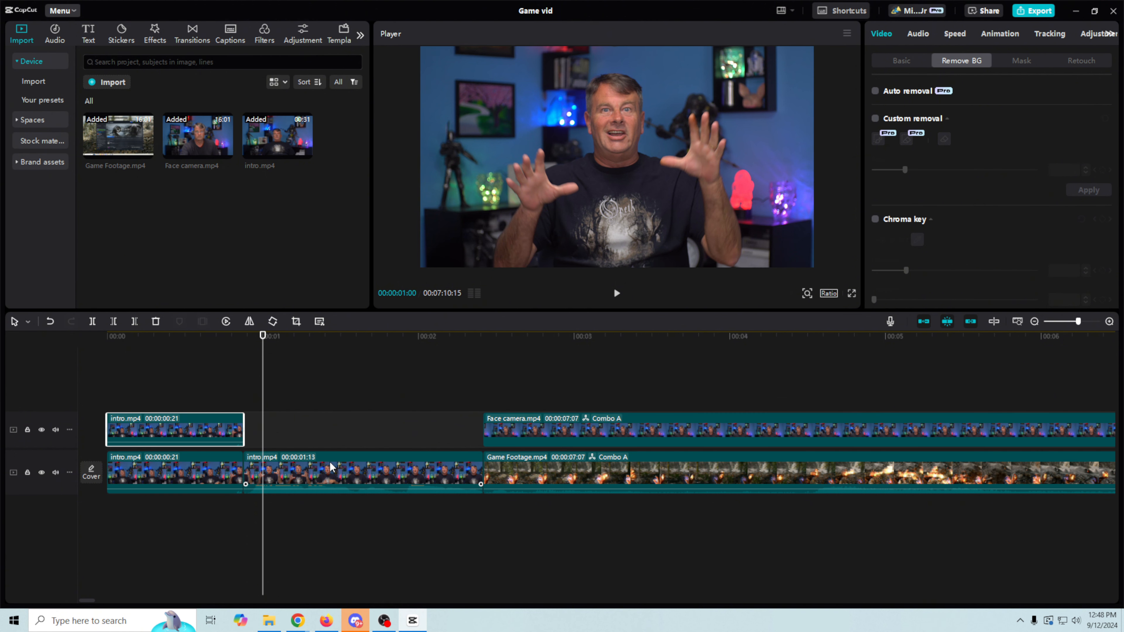
left_click_drag(334, 465, 283, 448)
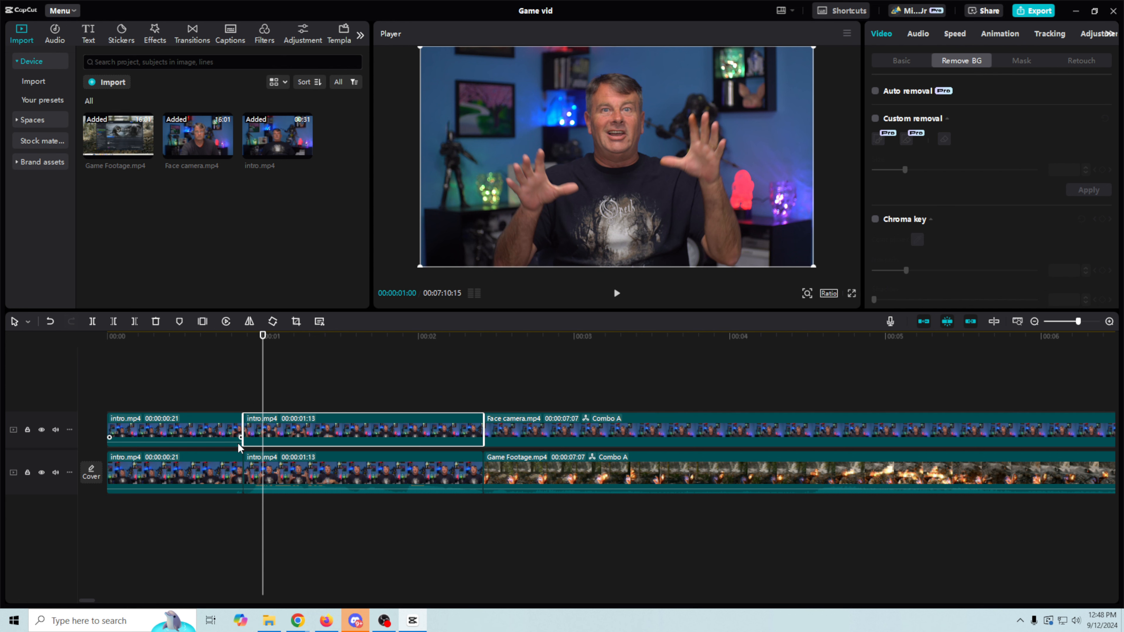
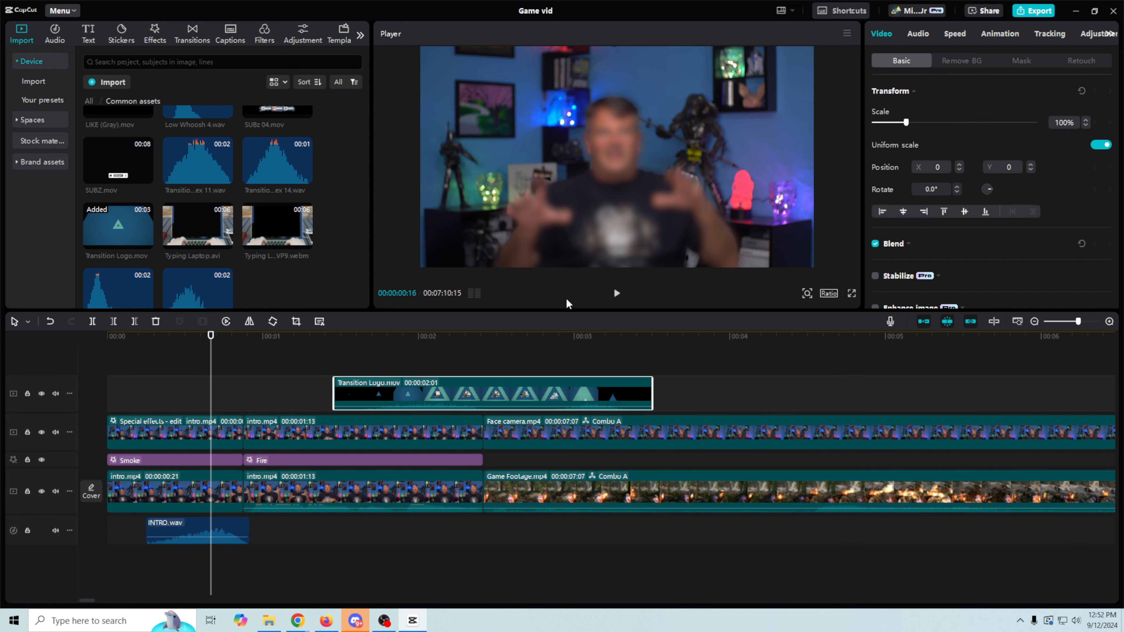
Step: Play back the intro with its Smoke and Fire effects and the Transition Logo through to about 5 seconds
left_click(614, 293)
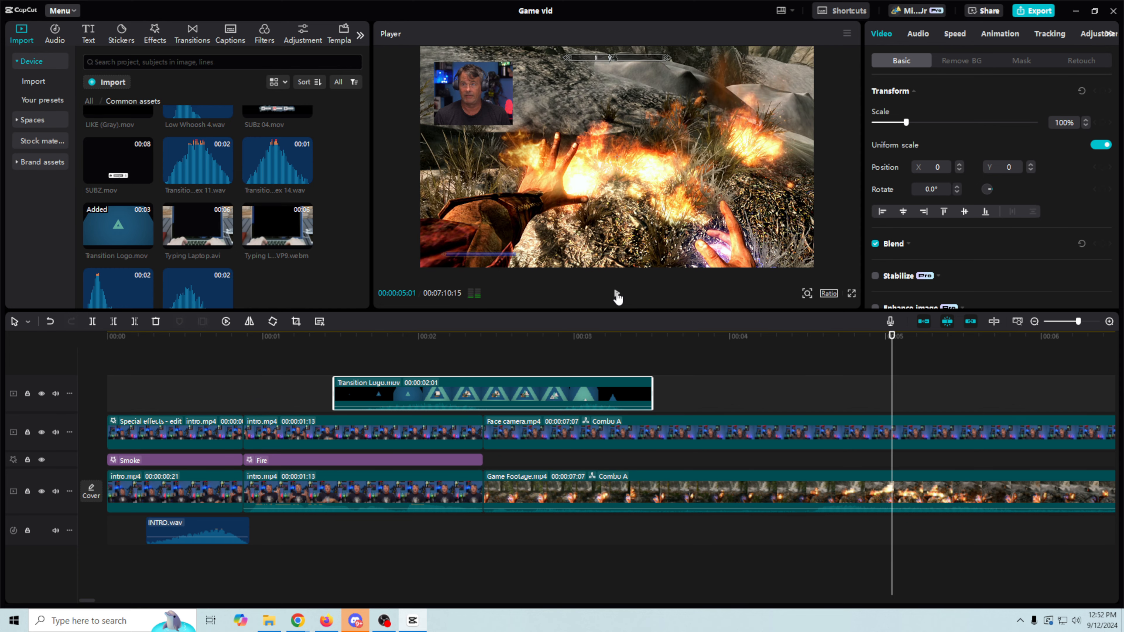
left_click(617, 295)
Step: Add the Pull in transition to the Face camera cut at 00:00:09:17 and play it back
left_click_drag(87, 602, 106, 607)
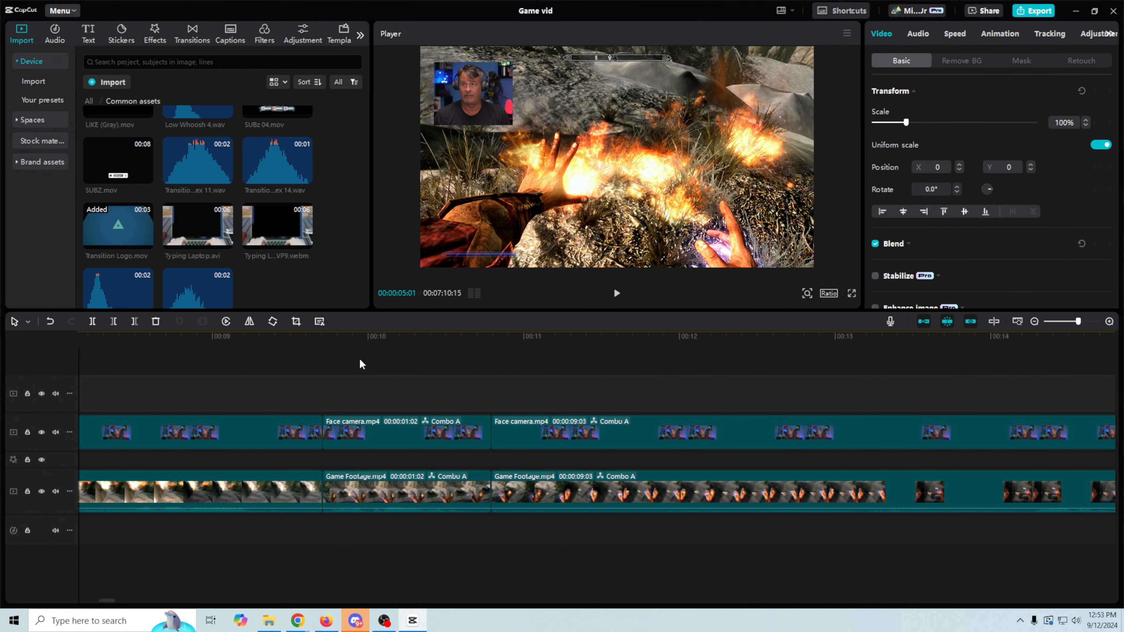
left_click(321, 346)
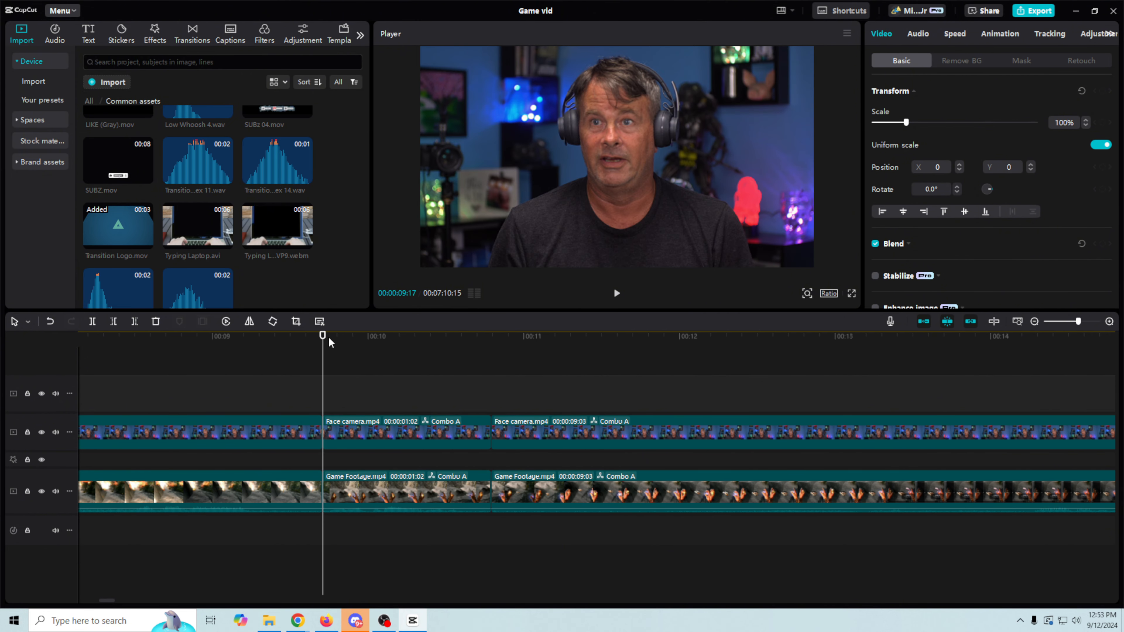
left_click(195, 41)
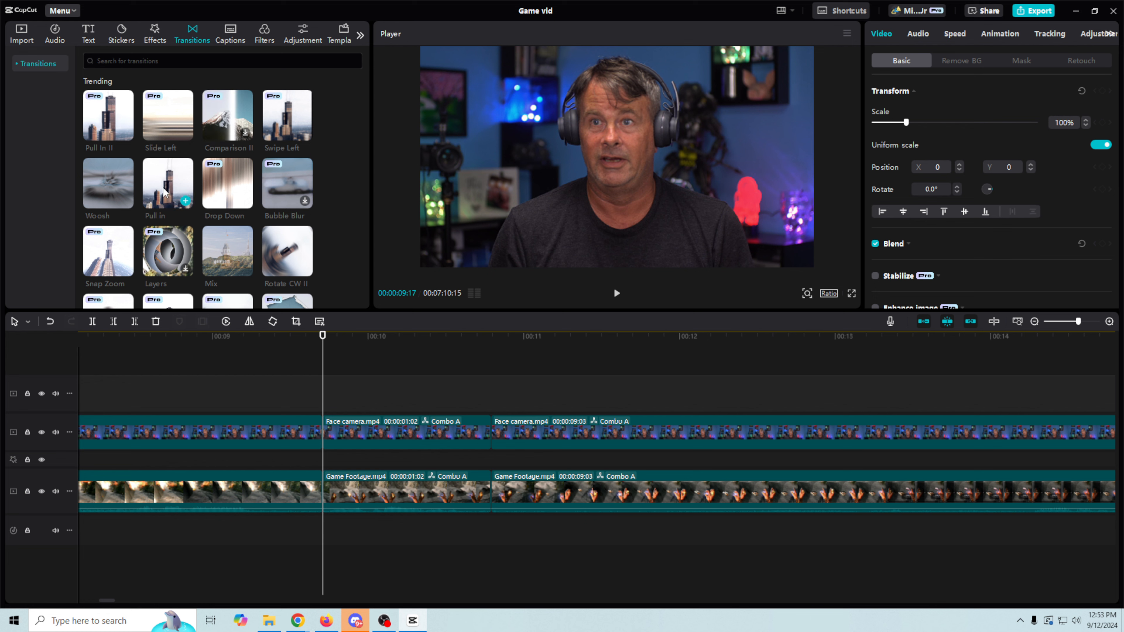
left_click_drag(164, 191, 292, 437)
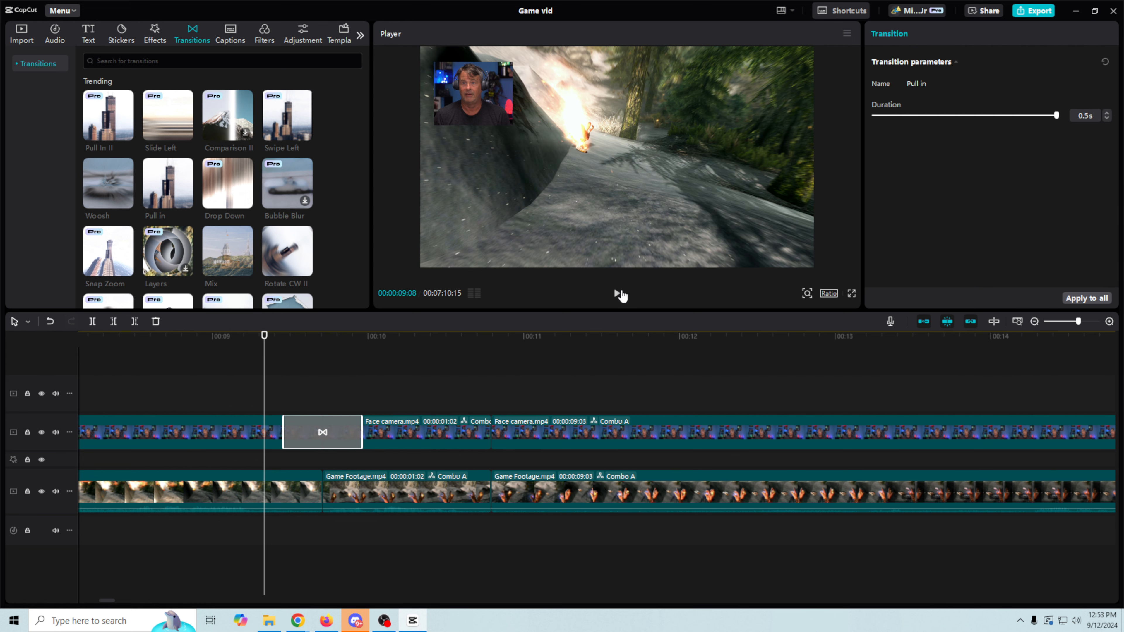
left_click(617, 295)
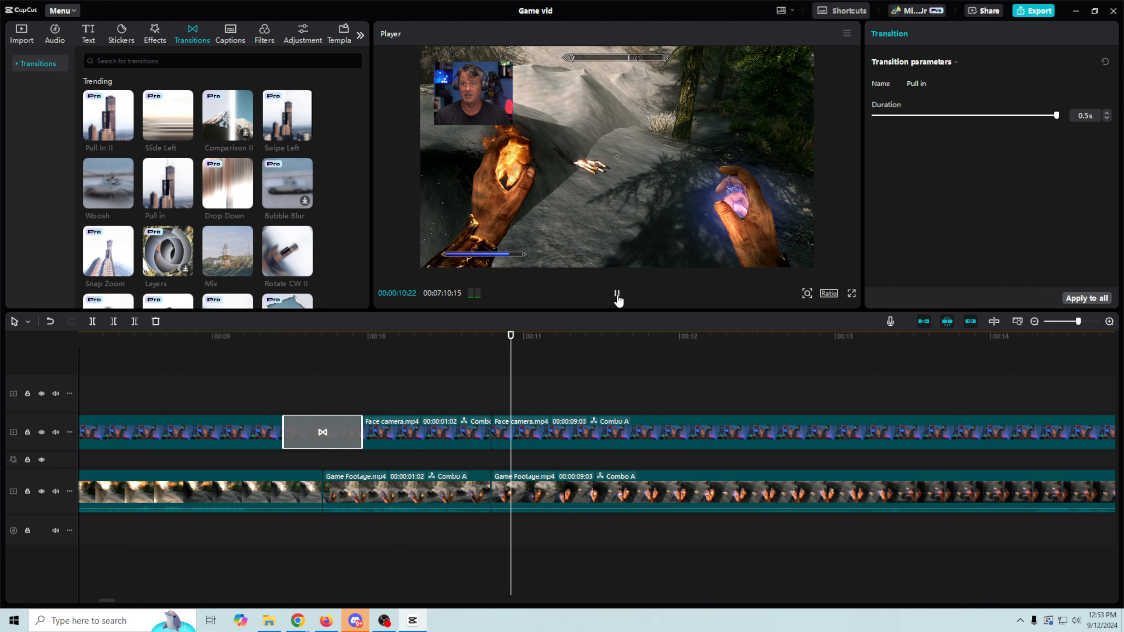
left_click(617, 294)
Step: Try a 0.3 s duration for the Pull in transition and play back the cut twice
left_click(445, 336)
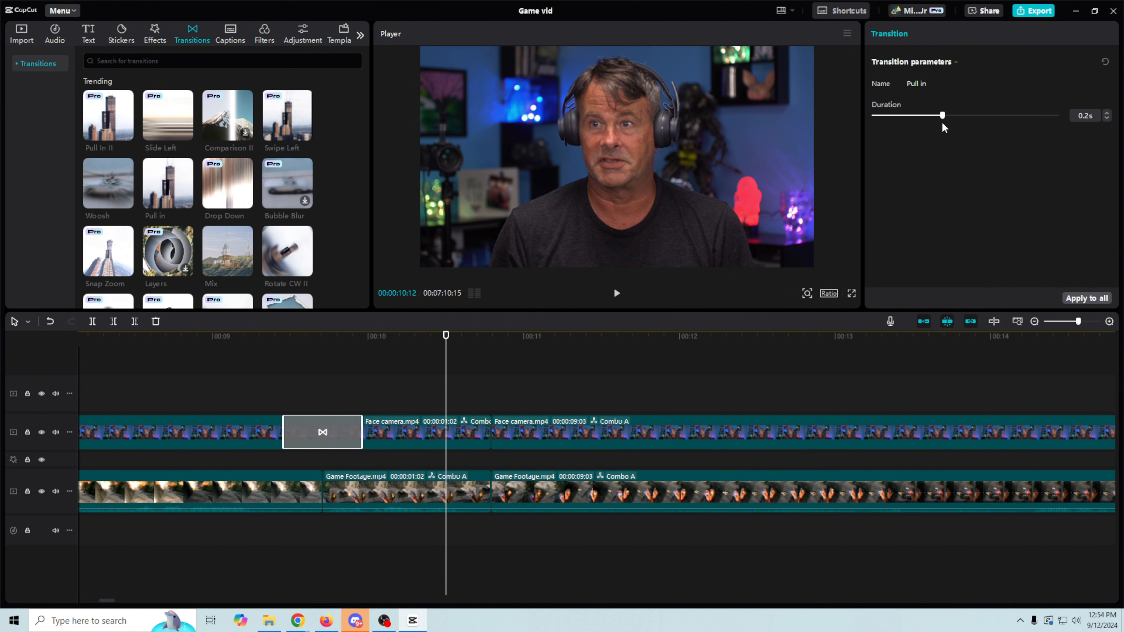
left_click_drag(943, 124, 960, 117)
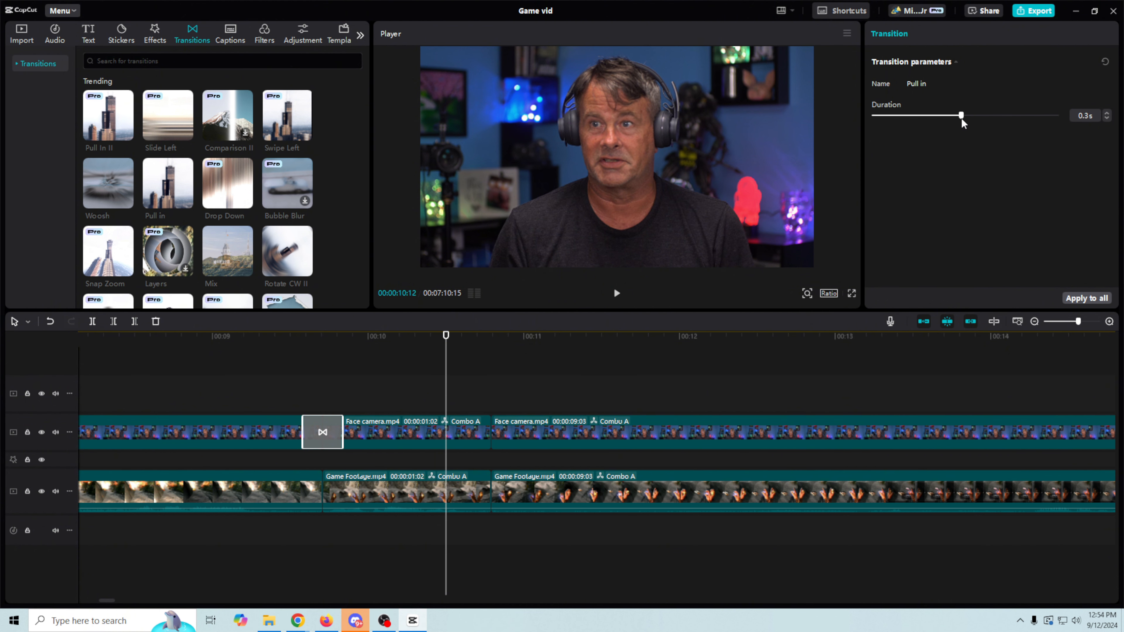
left_click(284, 341)
left_click(616, 293)
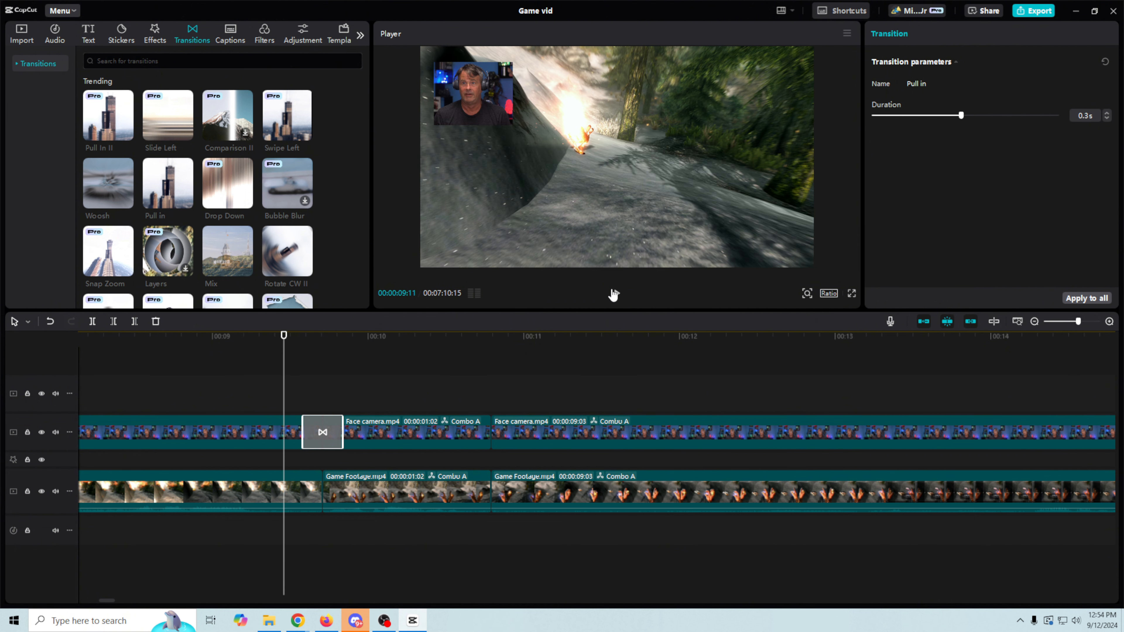
left_click(616, 292)
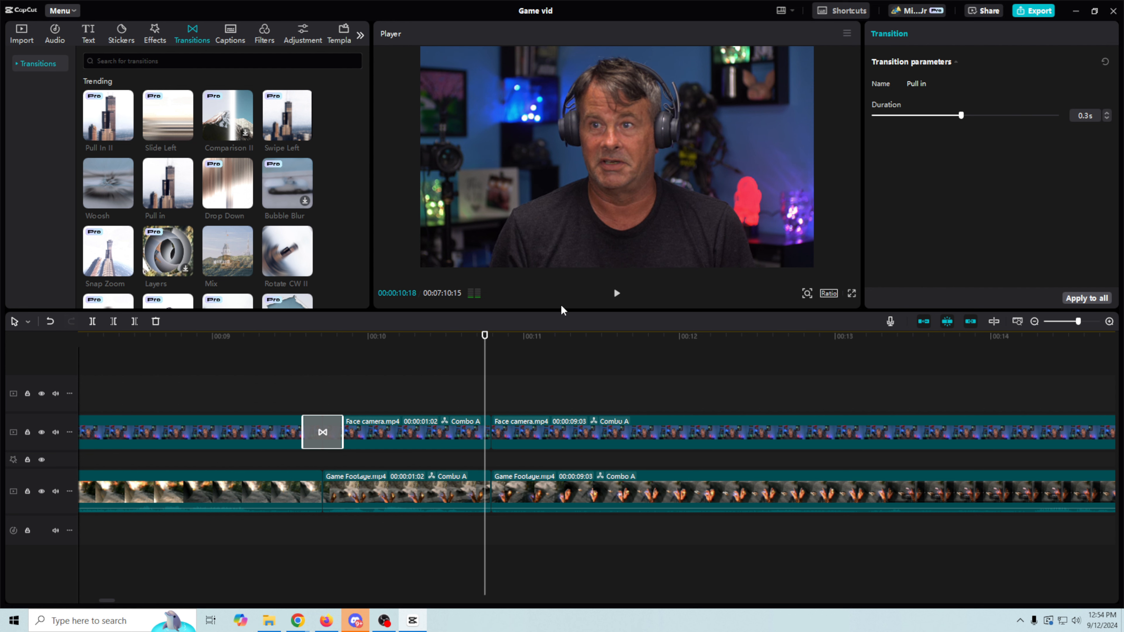
left_click(251, 337)
left_click(616, 293)
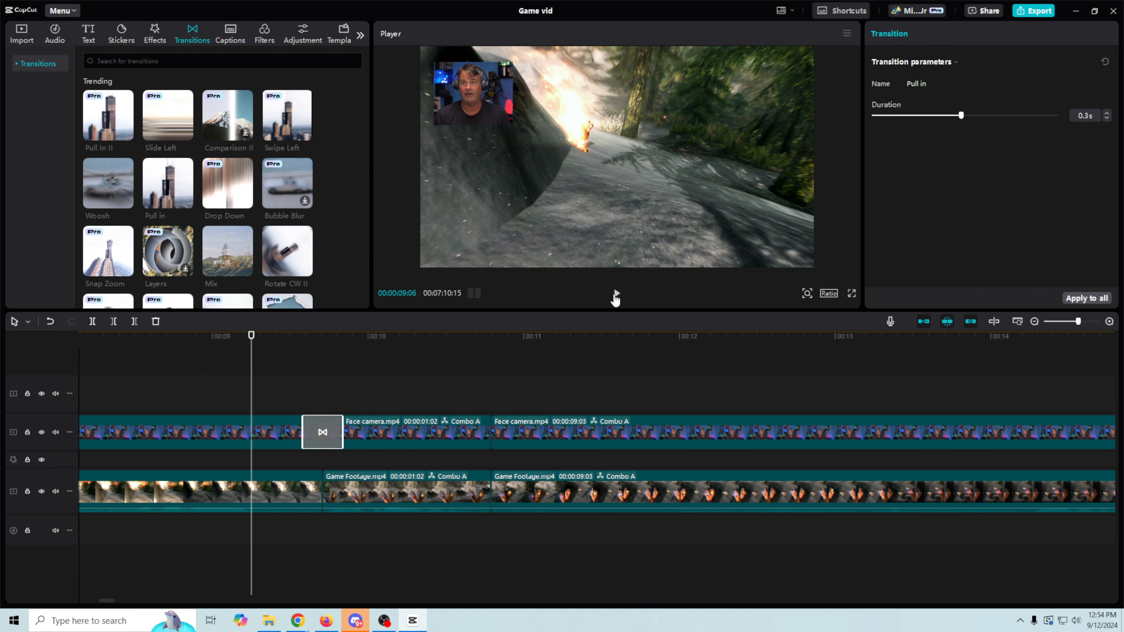
left_click(618, 293)
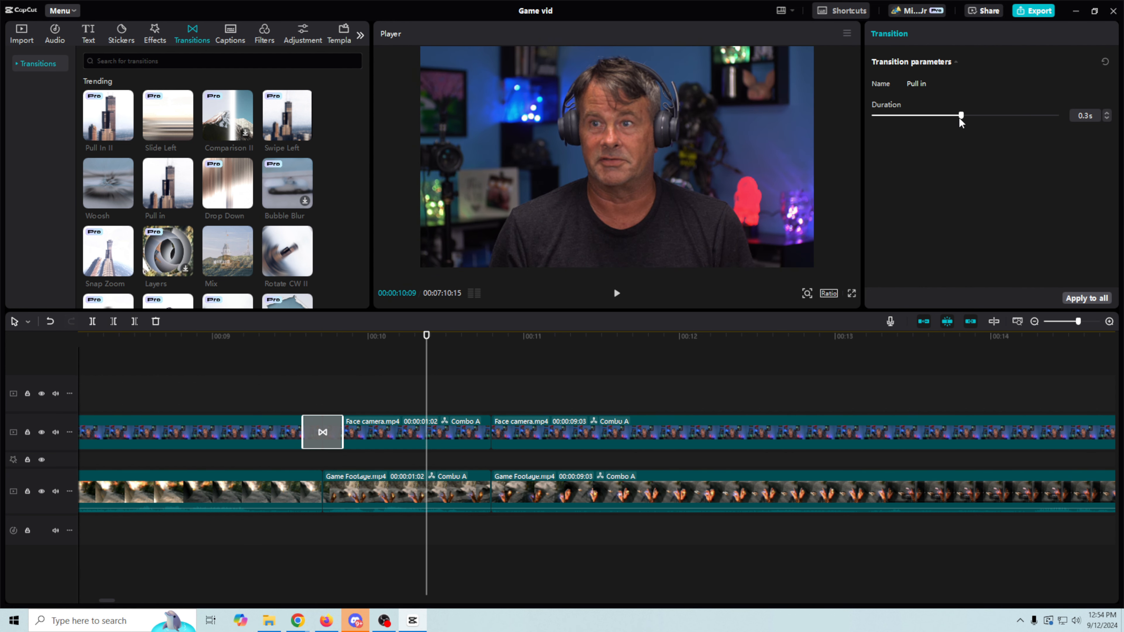
Step: Set the Pull in transition's duration to 0.4 s and play back the cut from 00:00:09:06
left_click_drag(960, 116, 1020, 119)
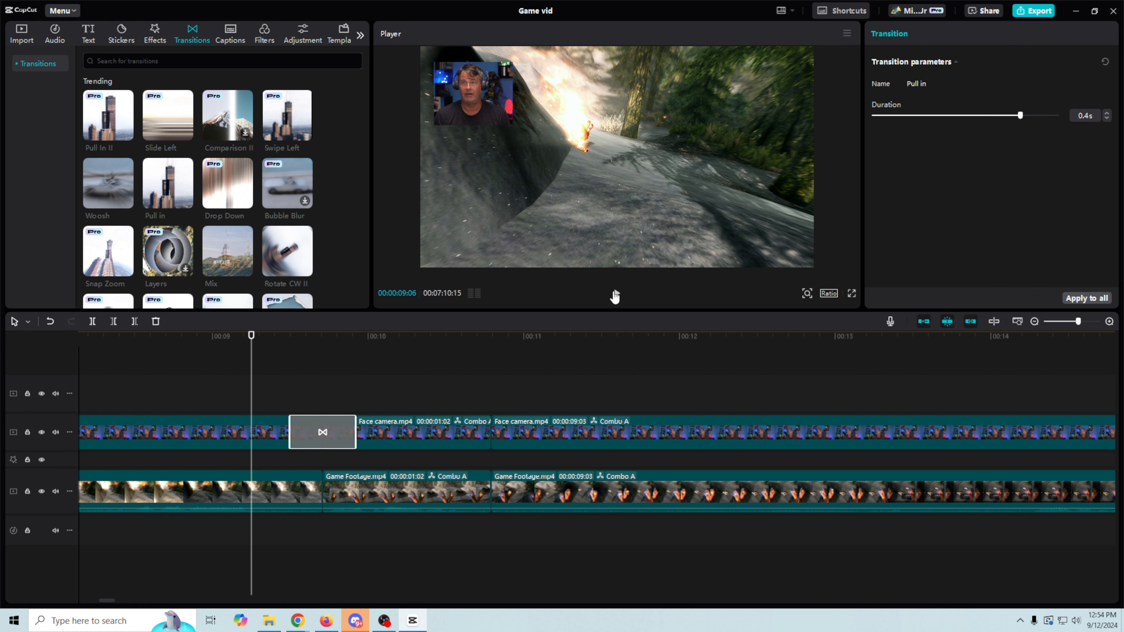
left_click(615, 293)
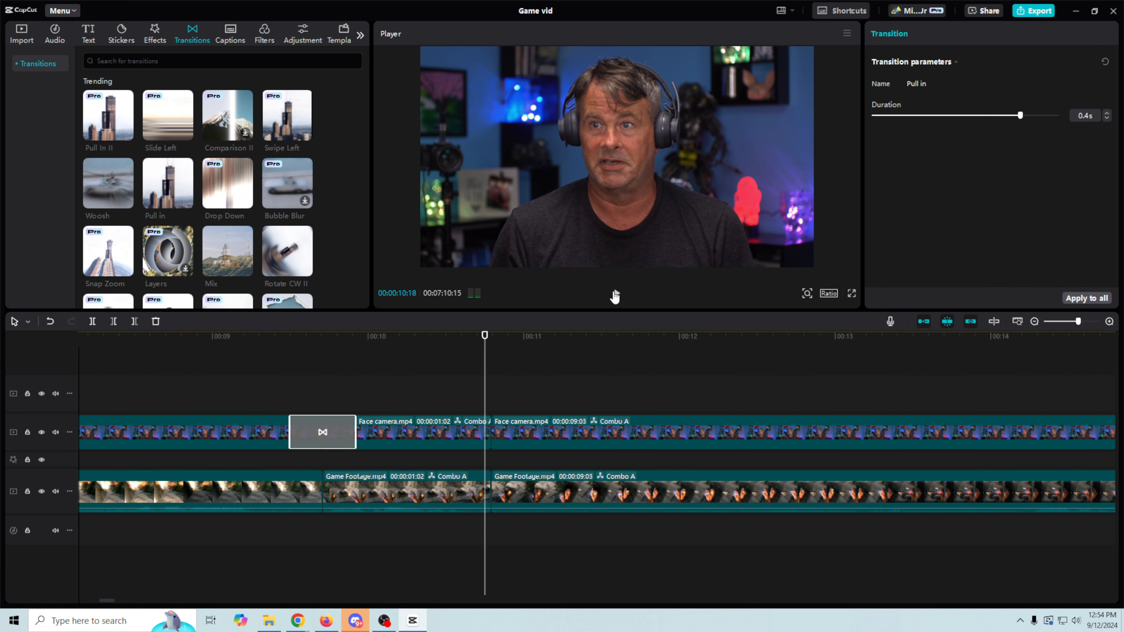
Step: Place the playhead at 00:00:09:16 inside the transition and audition the Waves (long) sound effect
left_click(316, 340)
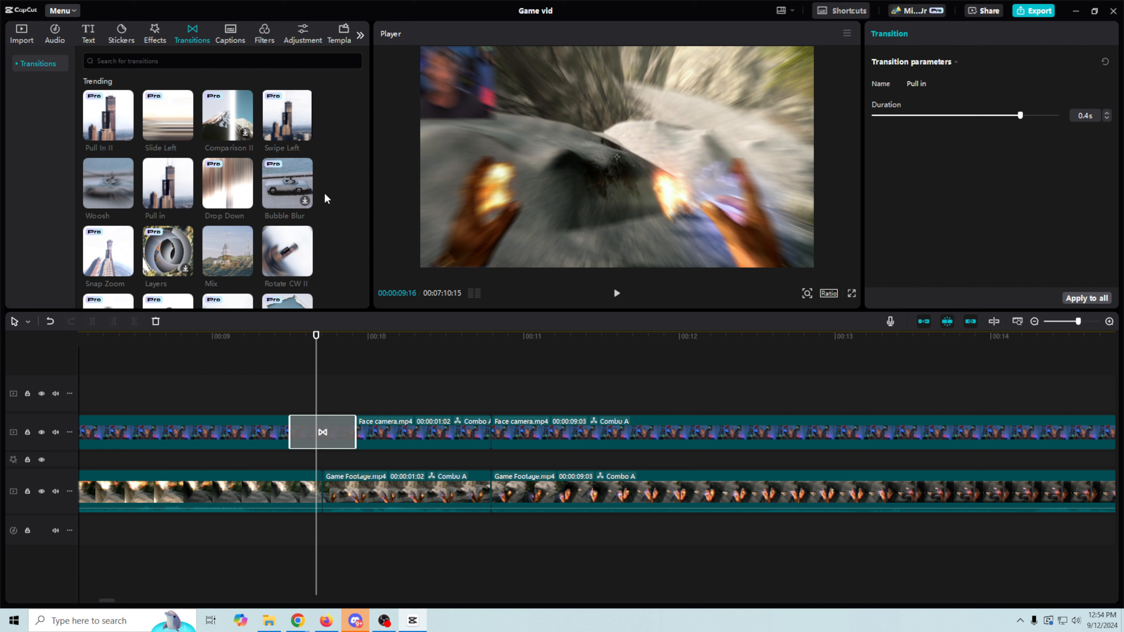
left_click(54, 35)
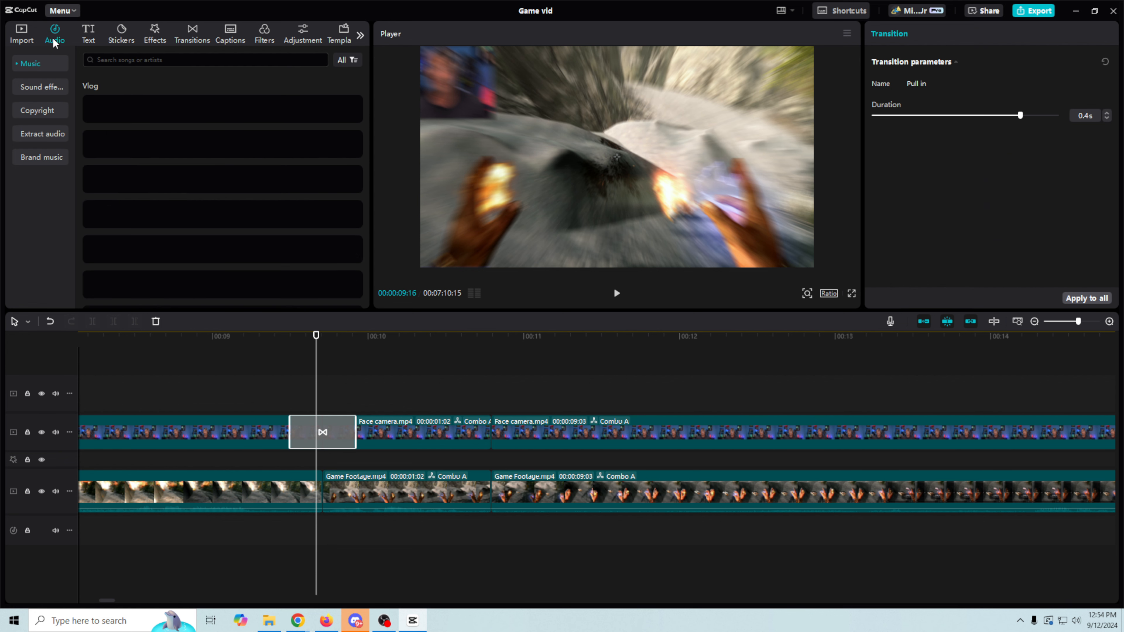
left_click(33, 87)
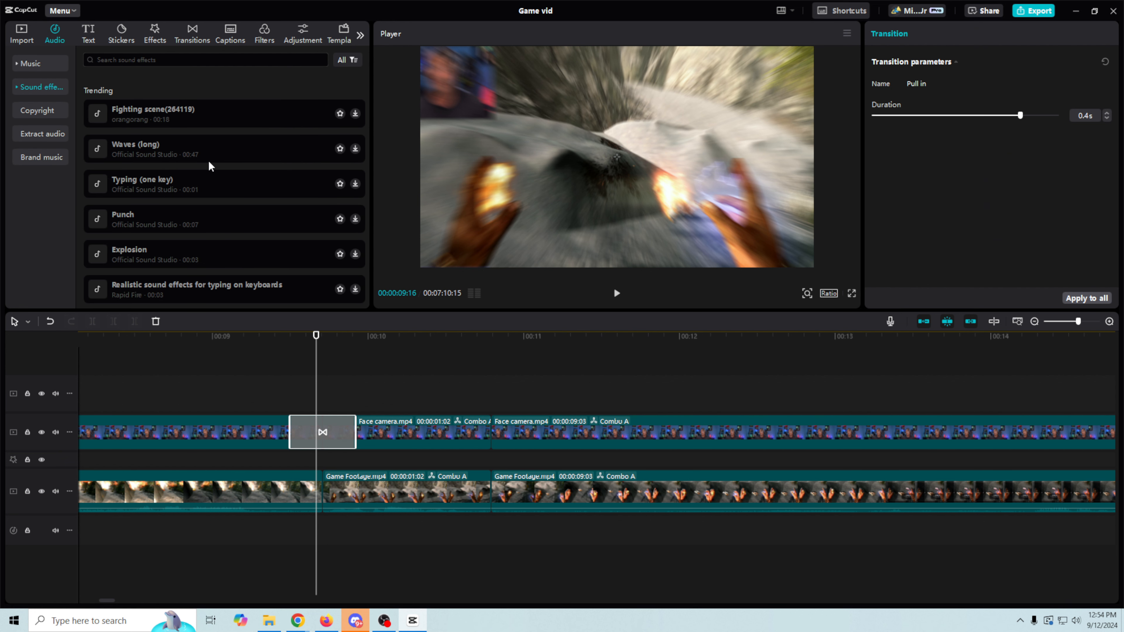
left_click(182, 152)
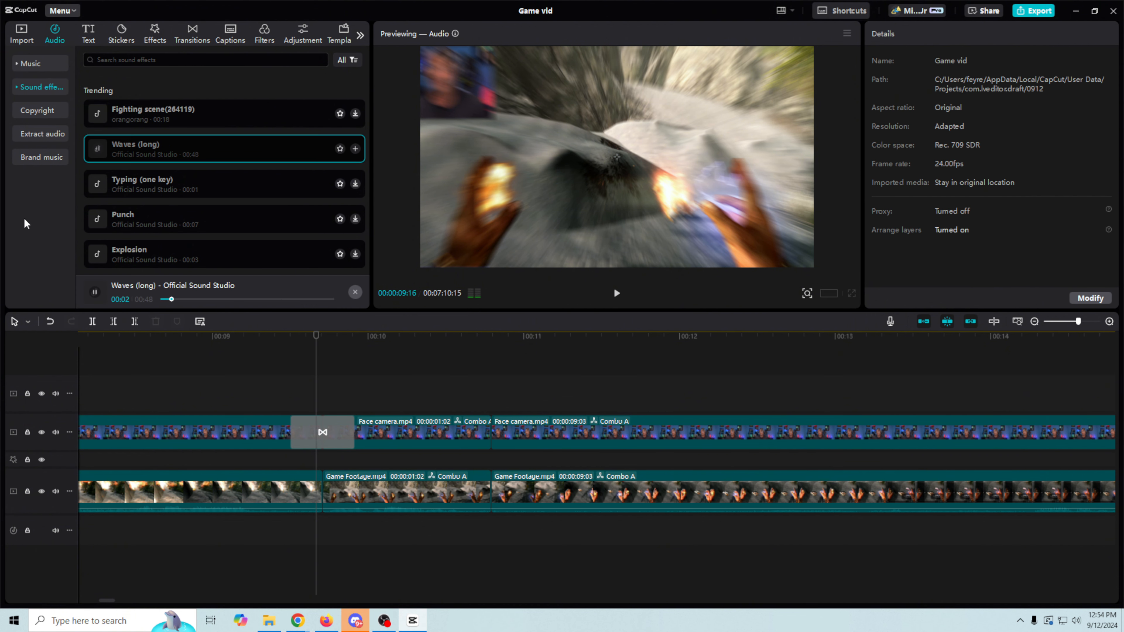
Step: Add the swish_whoosh (large) sound effect under the Pull in transition and trim both ends to fit closely around the transition
scroll(157, 148, "down", 3)
left_click_drag(168, 219, 268, 533)
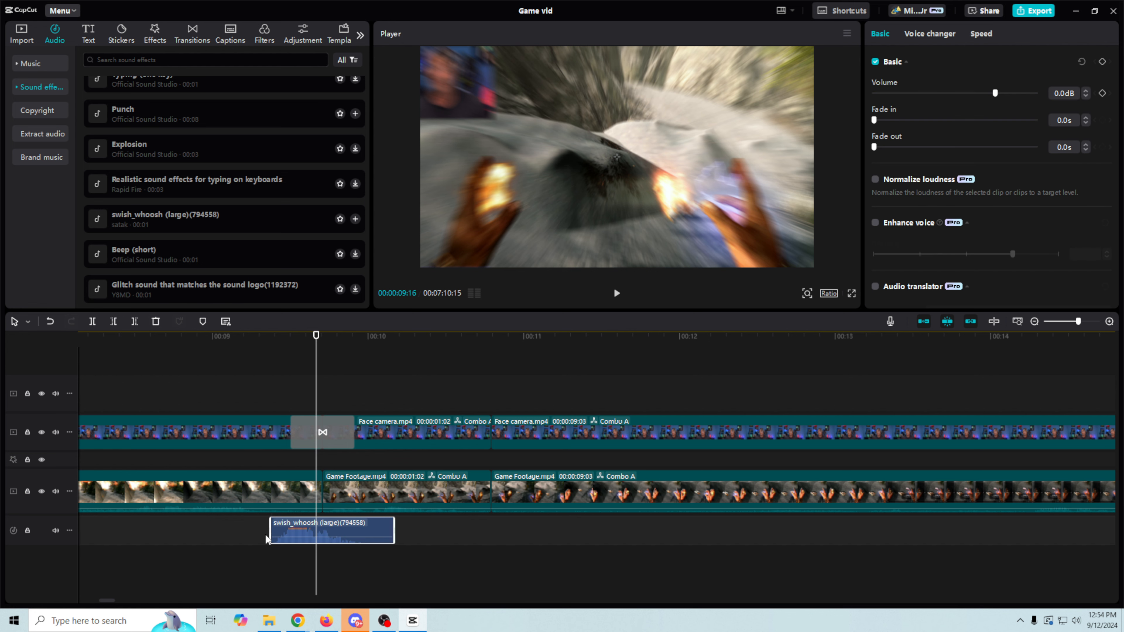
left_click_drag(390, 538, 343, 537)
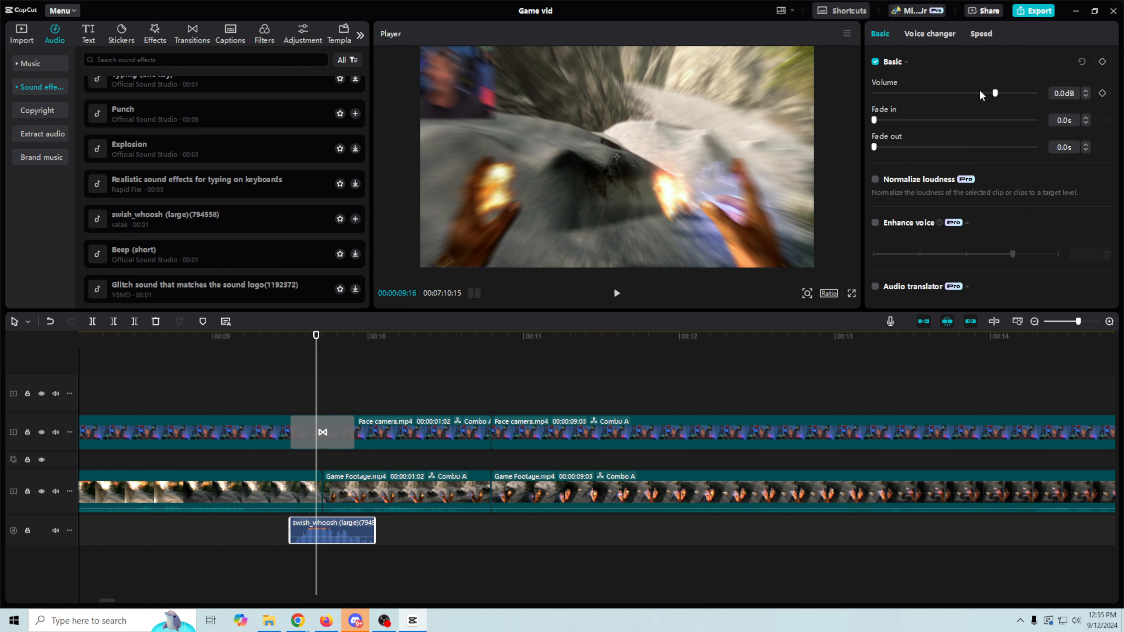
Step: Lower the whoosh clip's volume to -10.1 dB and play back the reaction cut from 00:00:09:06
left_click_drag(998, 96, 975, 98)
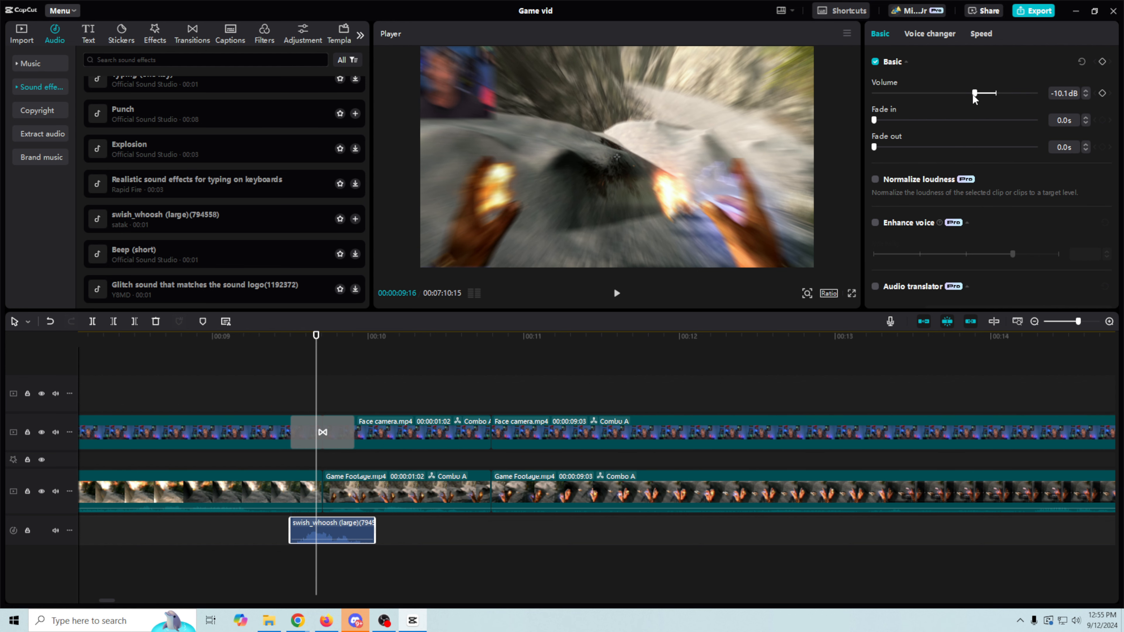
left_click(617, 293)
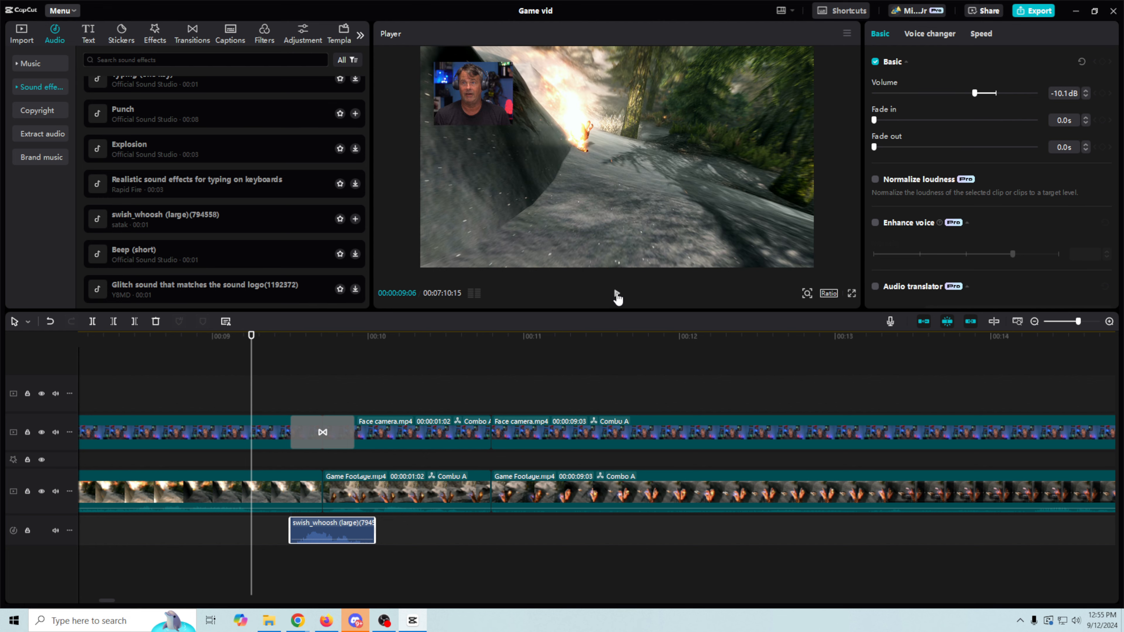
left_click(617, 295)
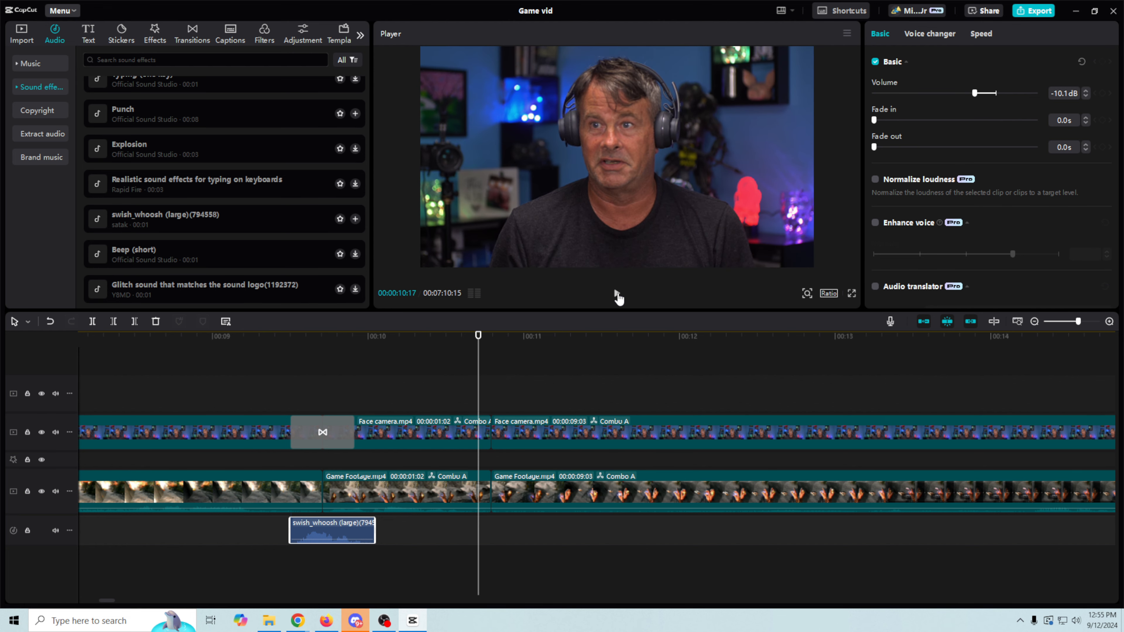
left_click(616, 293)
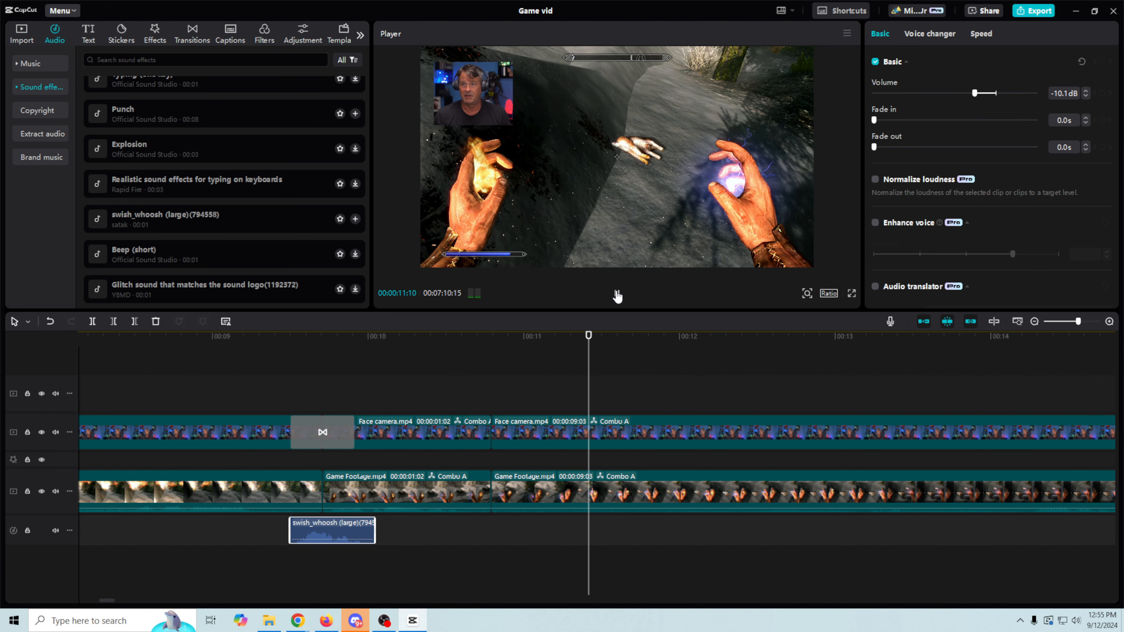
left_click(616, 294)
Step: Add the Rotate CW II transition to the Face camera cut where the full-screen reaction ends and play it back
left_click_drag(602, 337, 511, 350)
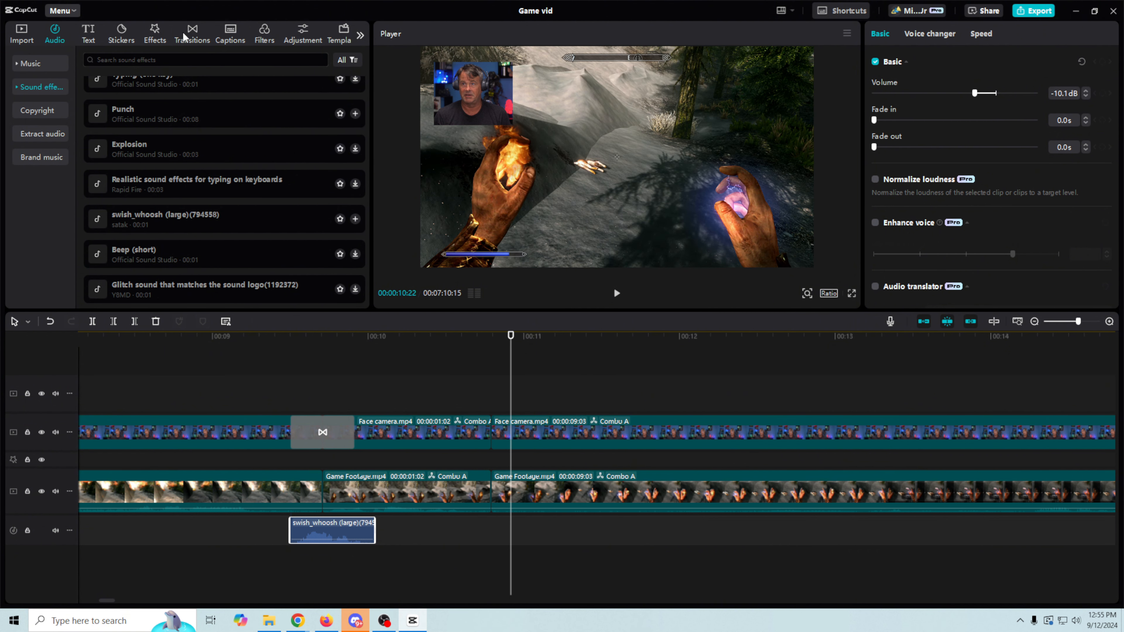
left_click(192, 33)
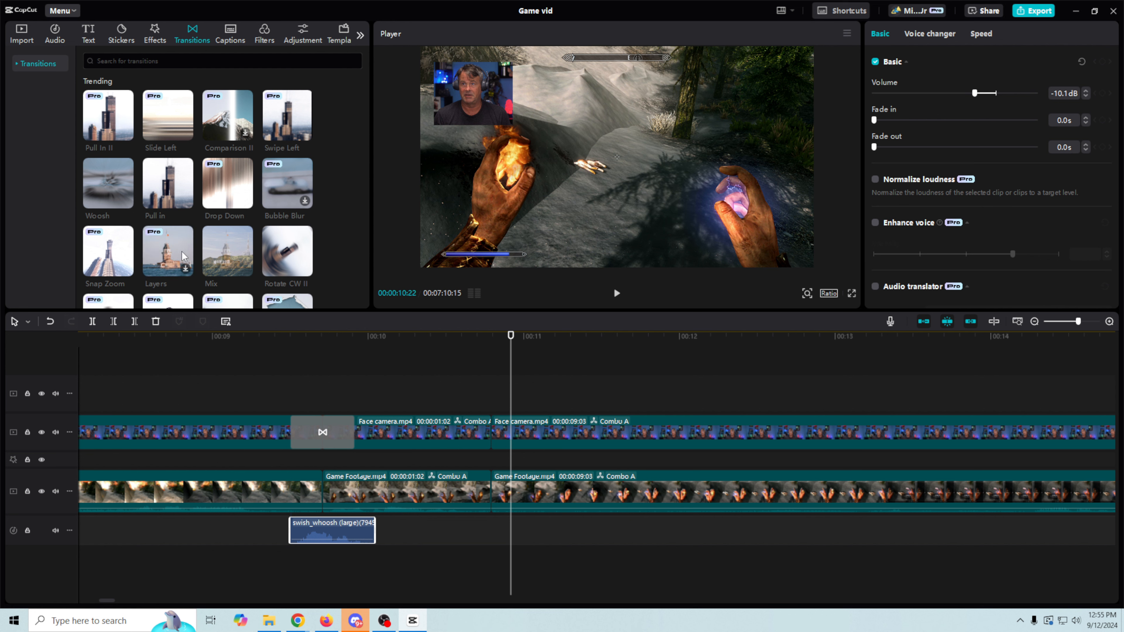
scroll(227, 259, "down", 1)
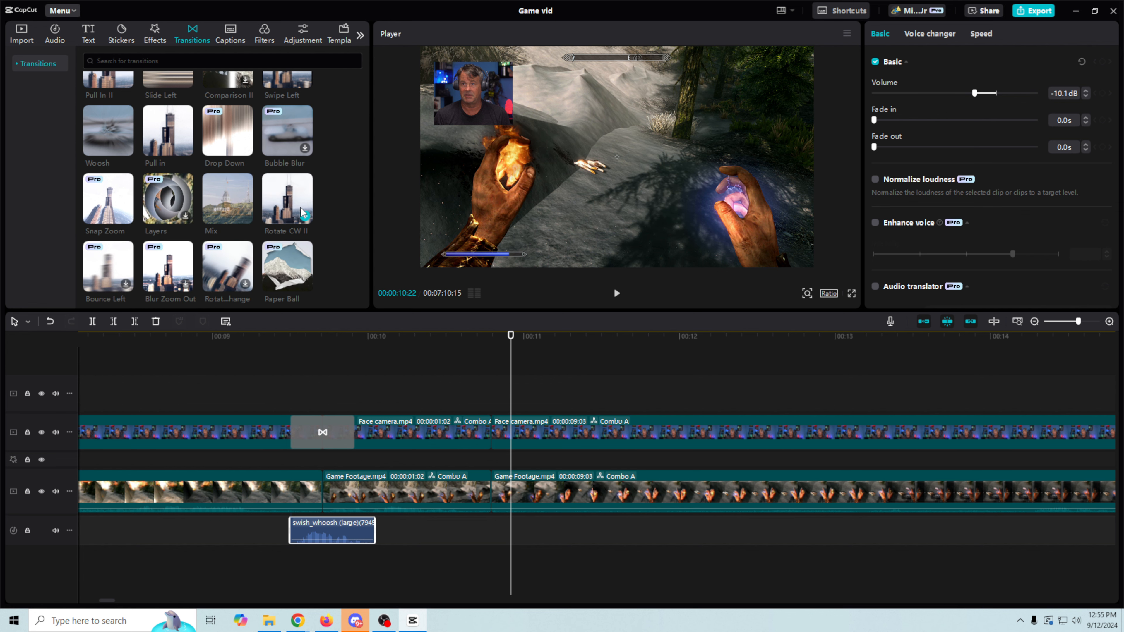
left_click_drag(294, 205, 435, 436)
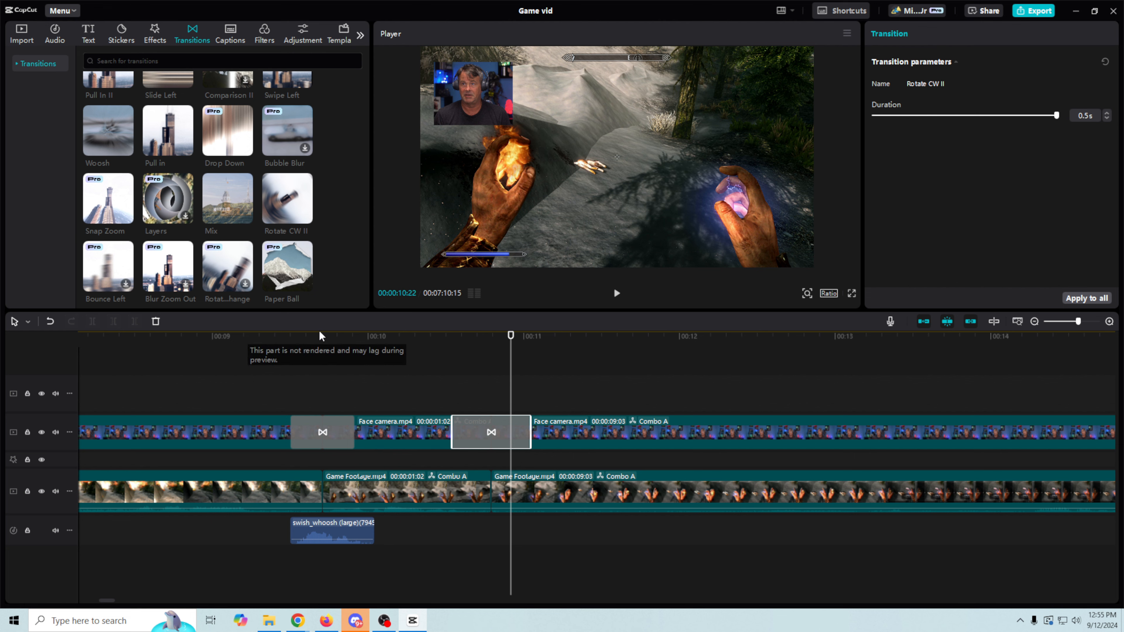
left_click(356, 335)
left_click(616, 293)
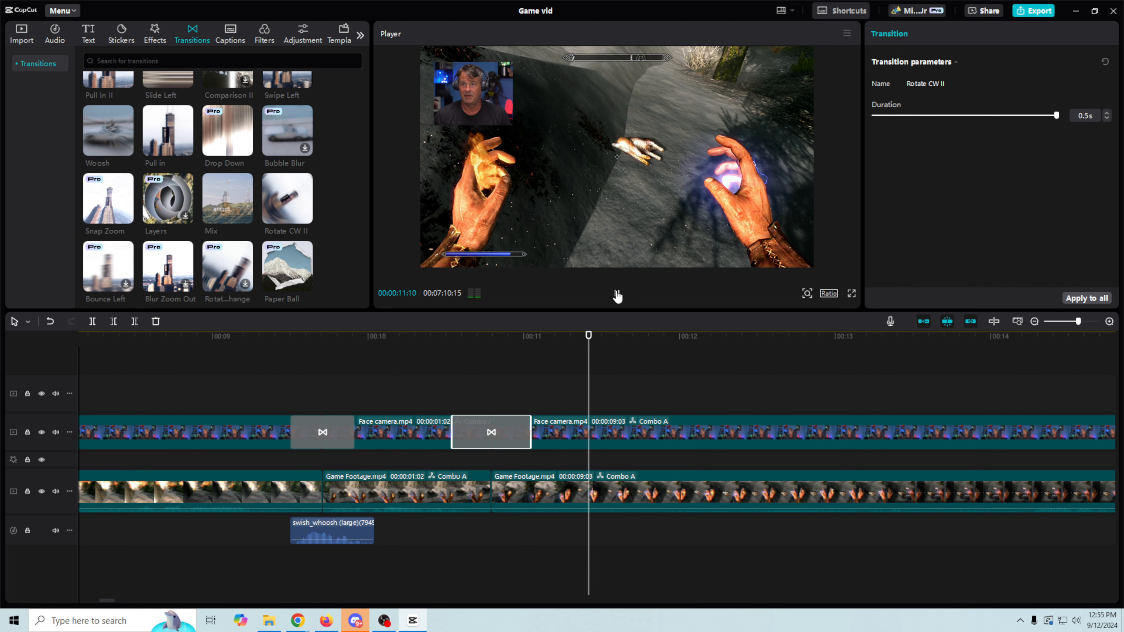
left_click(616, 294)
Step: Duplicate the whoosh sound clip under the Rotate CW II transition and play back both cuts from 00:00:09:10
left_click(344, 525)
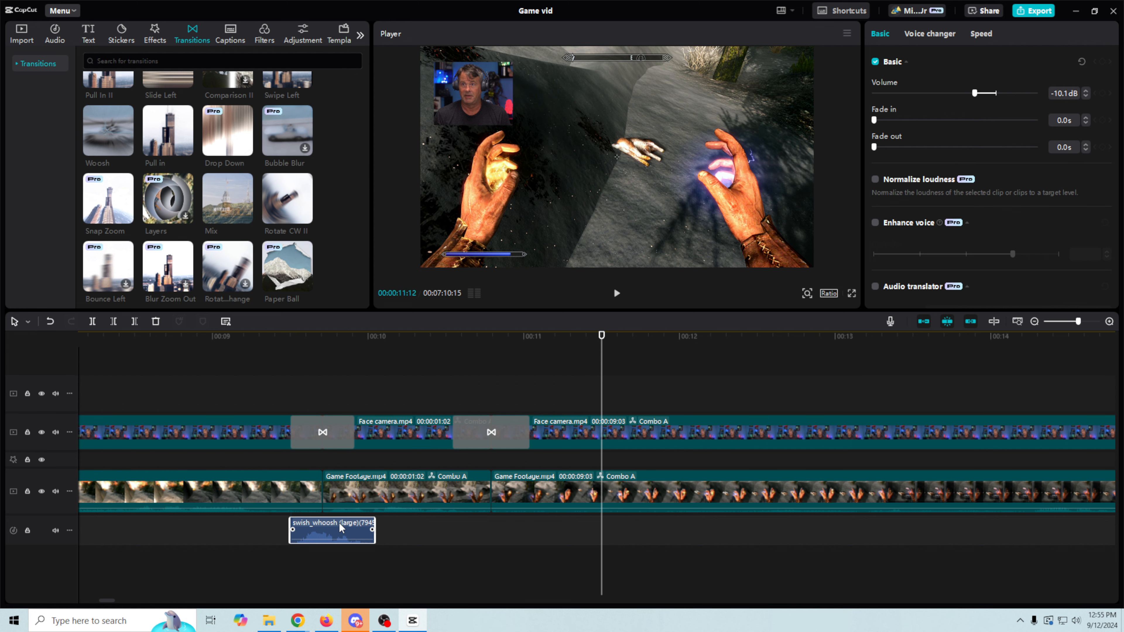
left_click_drag(340, 527, 483, 531)
left_click(277, 350)
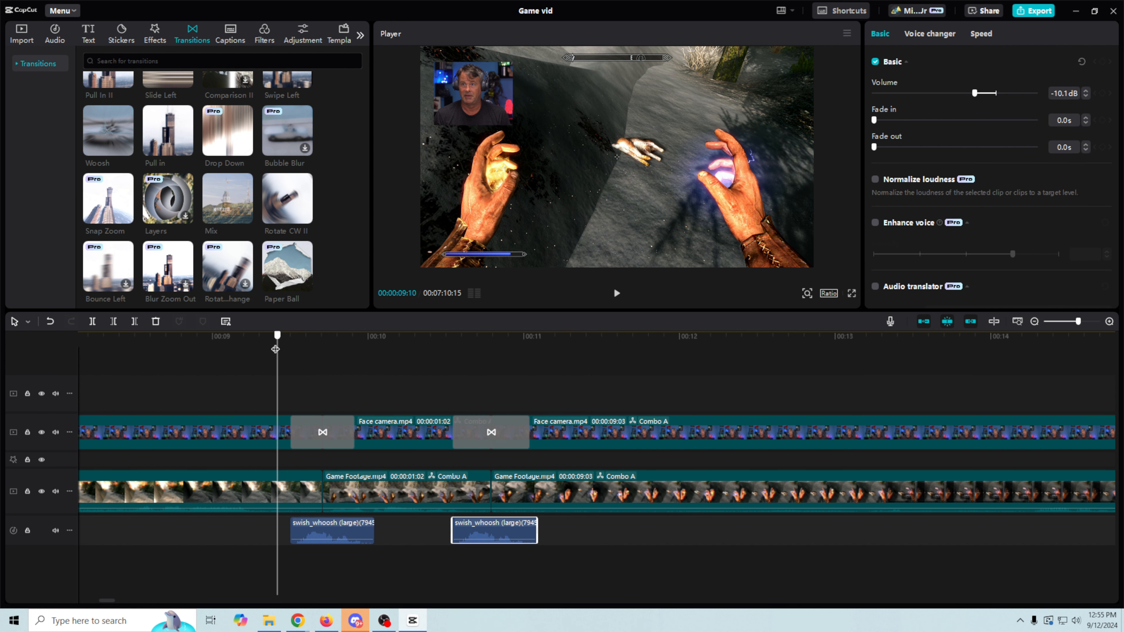
left_click(617, 293)
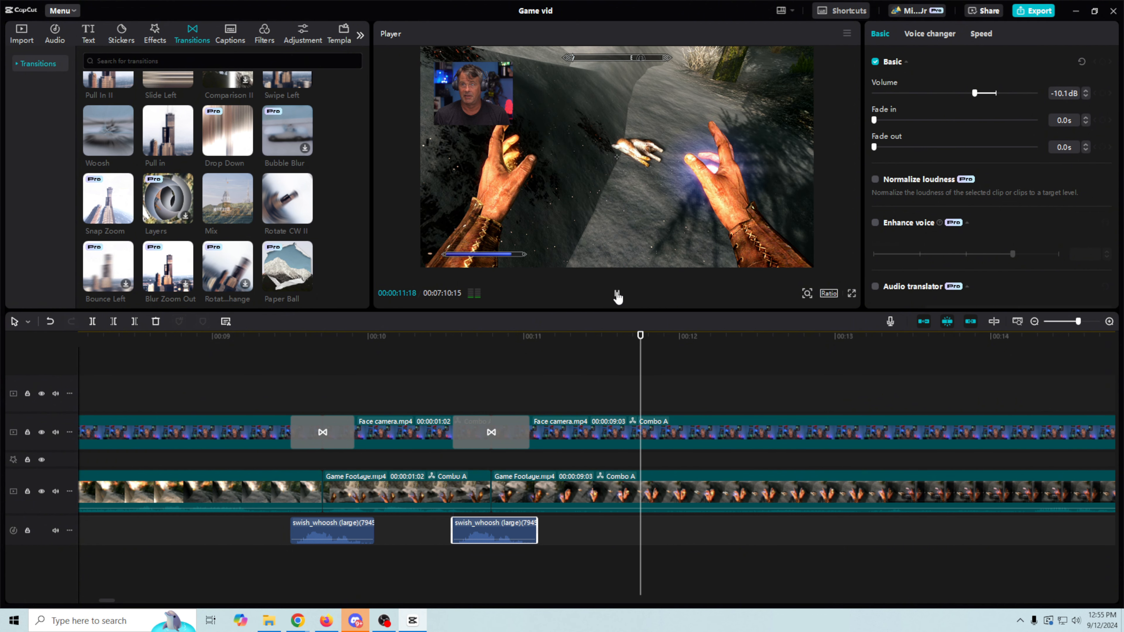
left_click(617, 294)
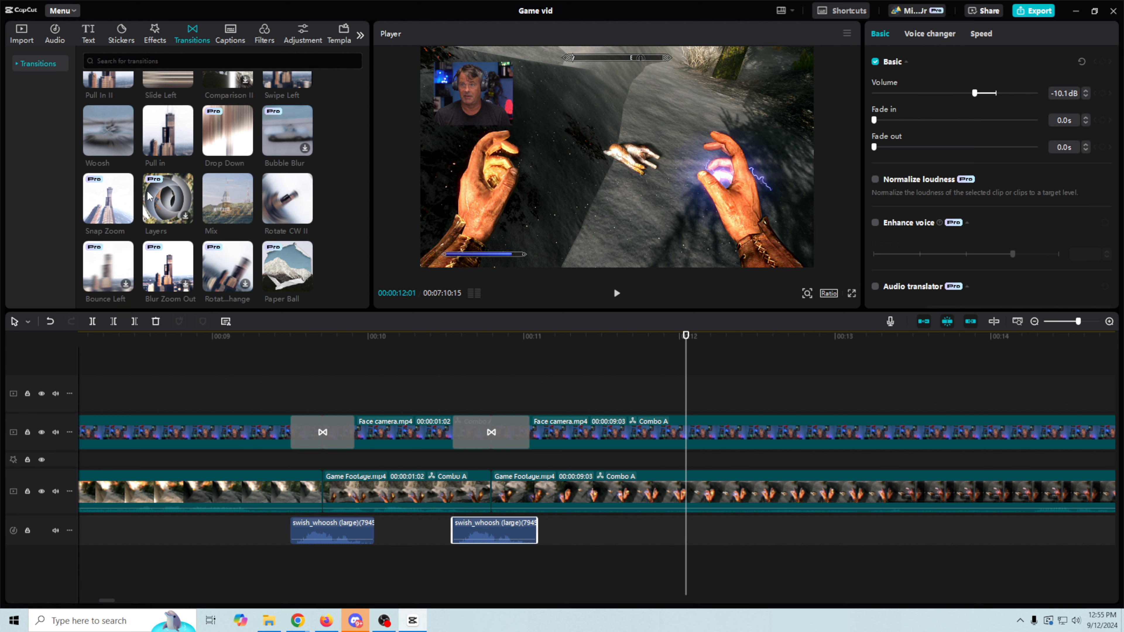
scroll(193, 242, "down", 1)
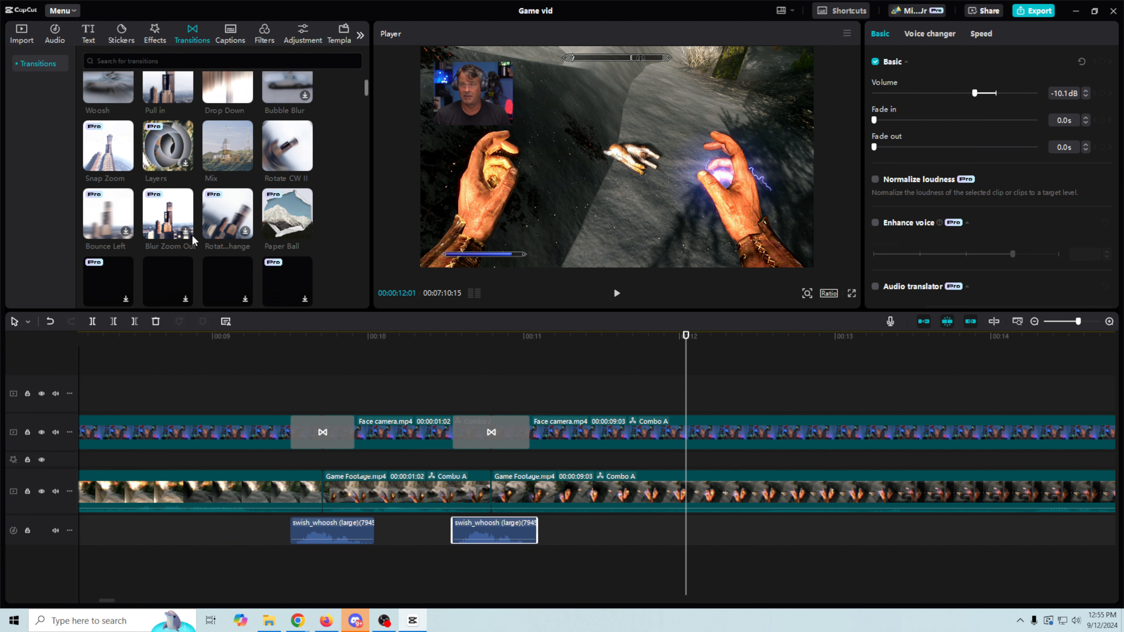
left_click(57, 38)
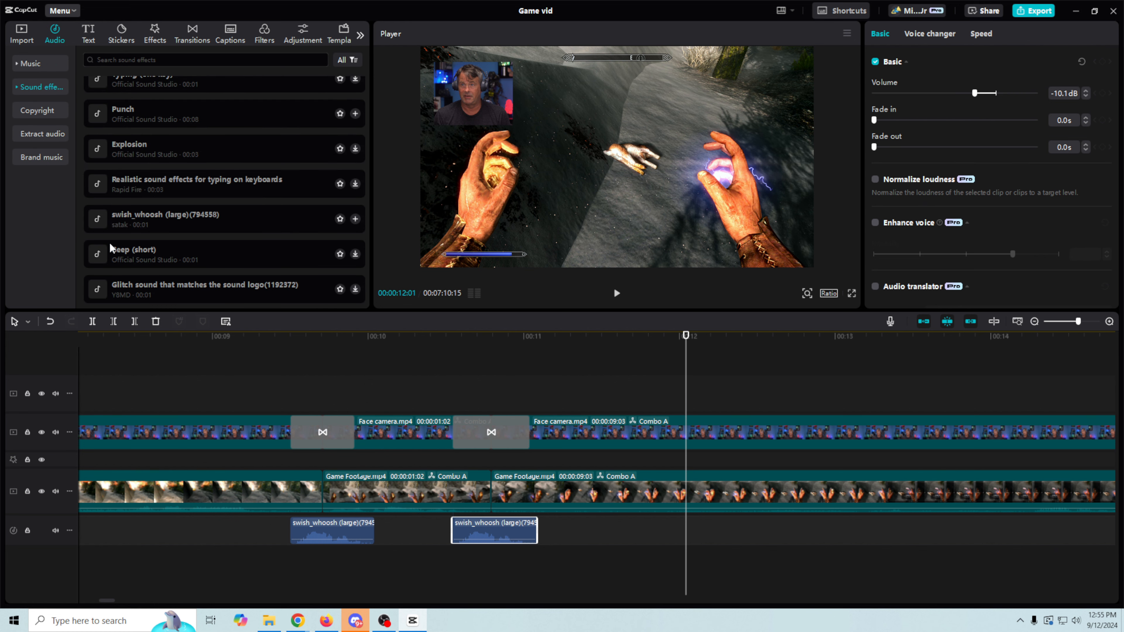
left_click_drag(687, 337, 485, 337)
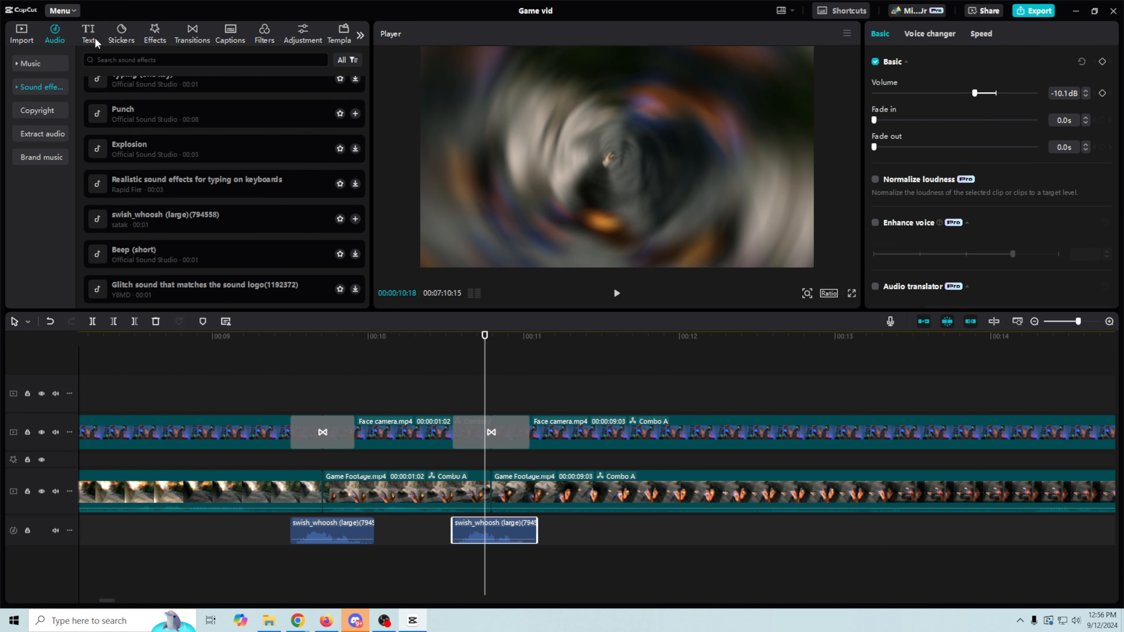
Step: Place the playhead at 00:00:10:03 in the full-screen reaction and preview the blue gradient text effect
left_click(89, 36)
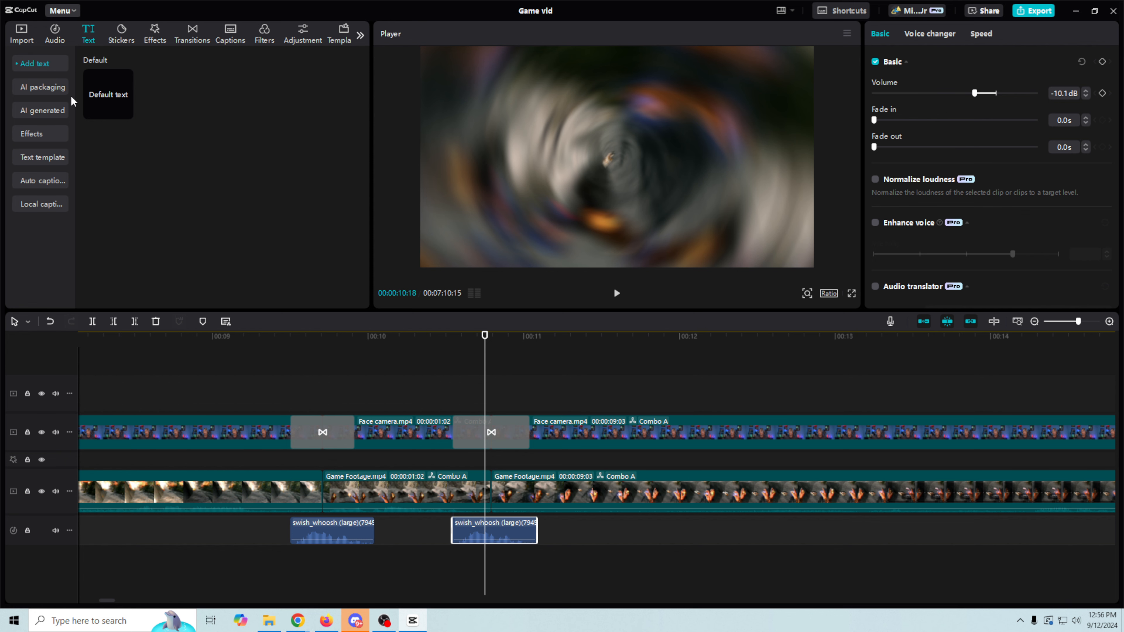
left_click(39, 134)
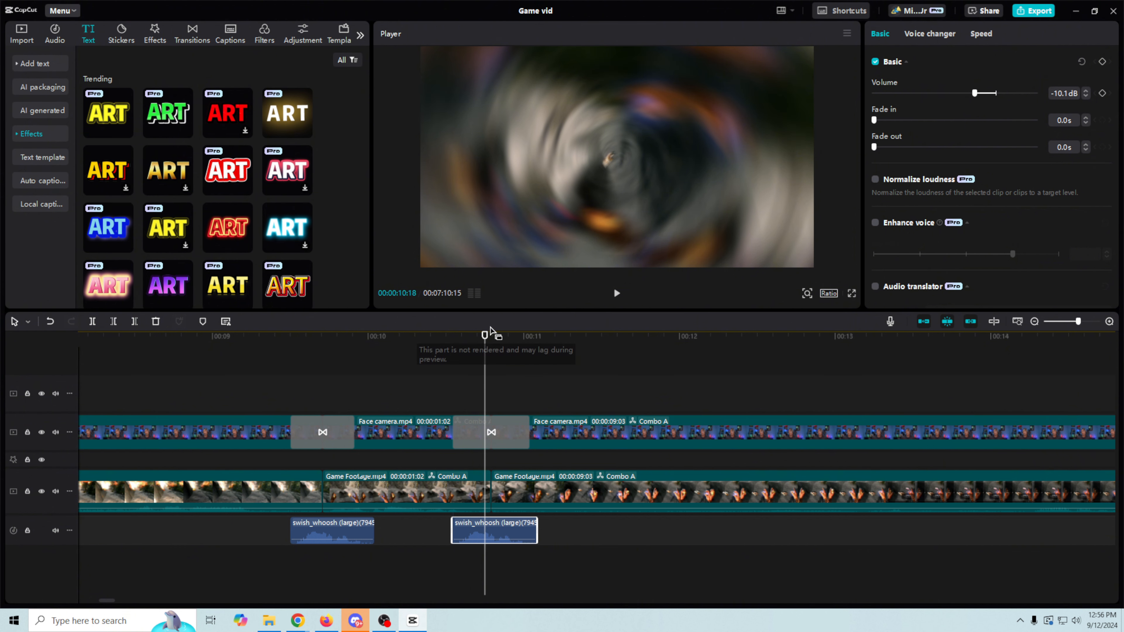
left_click_drag(483, 343, 387, 341)
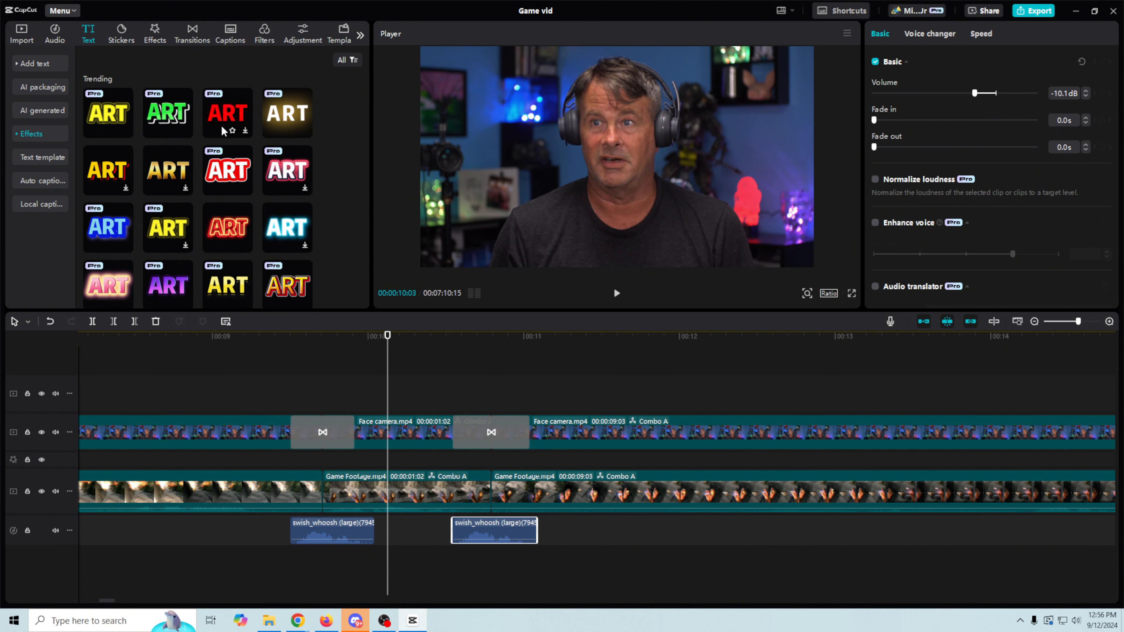
scroll(195, 284, "down", 3)
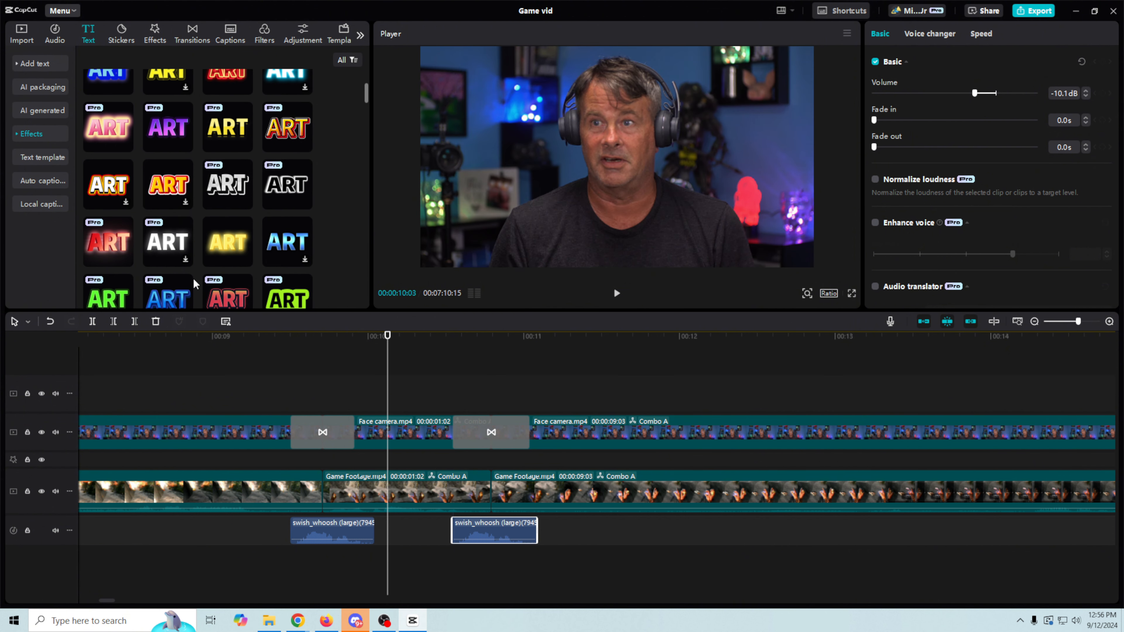
scroll(194, 284, "down", 2)
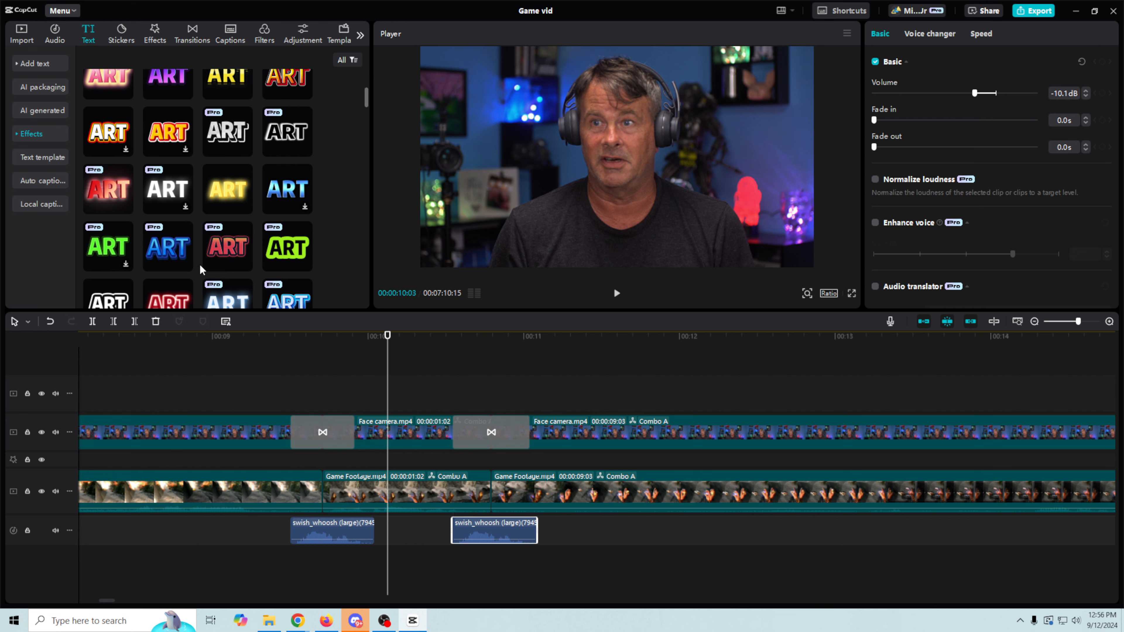
left_click(287, 195)
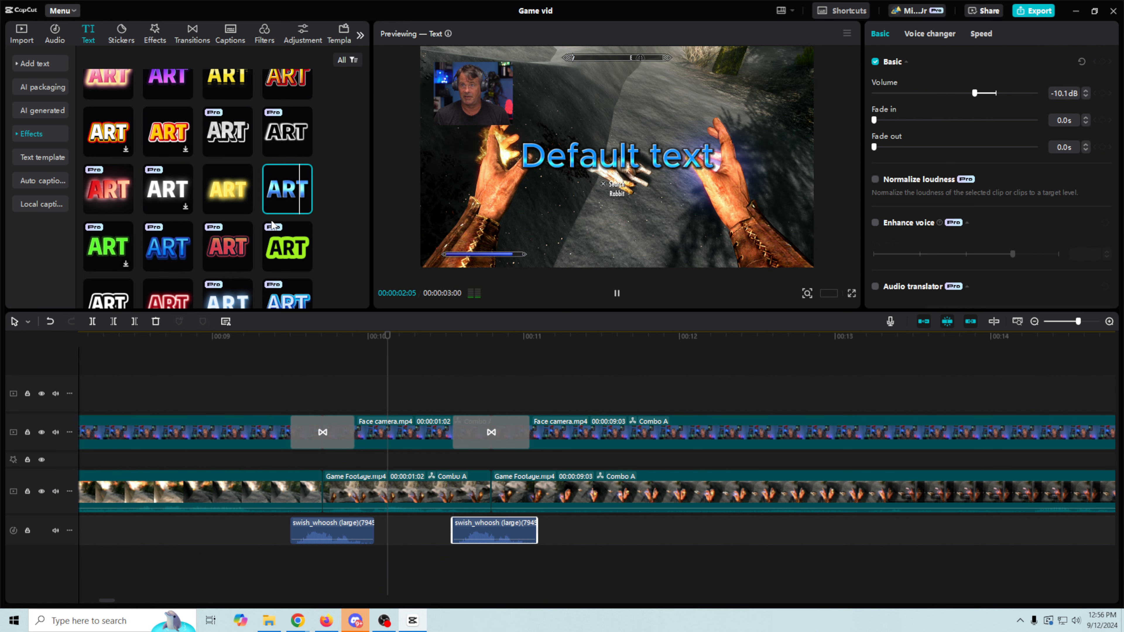
Step: Add the white text effect with red neon outline above the full-screen reaction, trimmed to span the gap between the two transitions
scroll(268, 239, "down", 2)
left_click(170, 256)
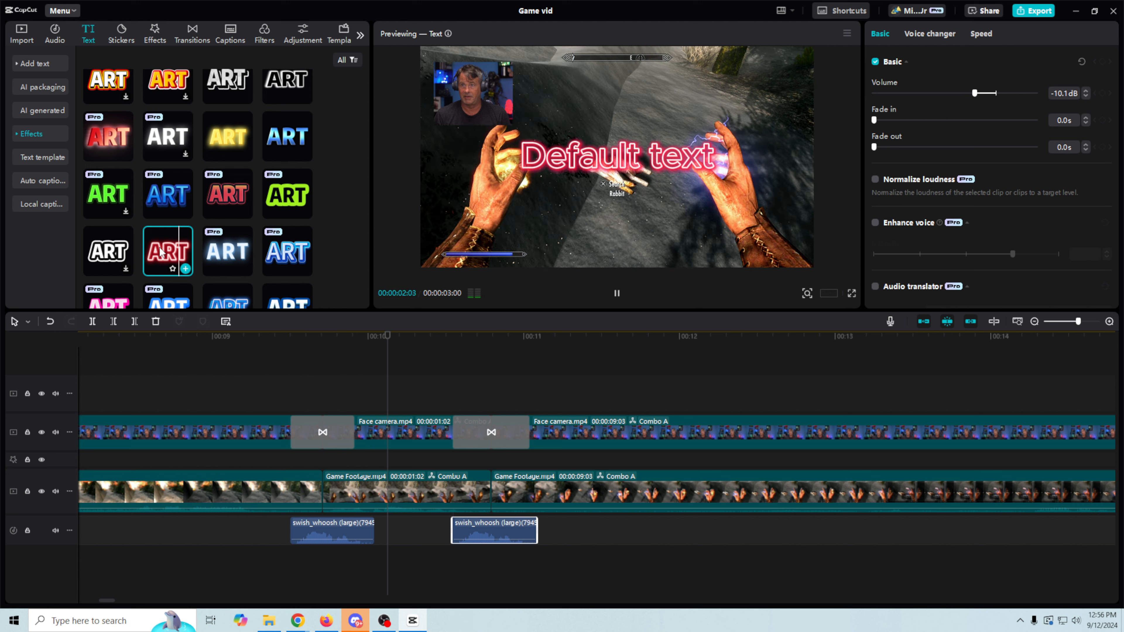
left_click_drag(171, 256, 357, 396)
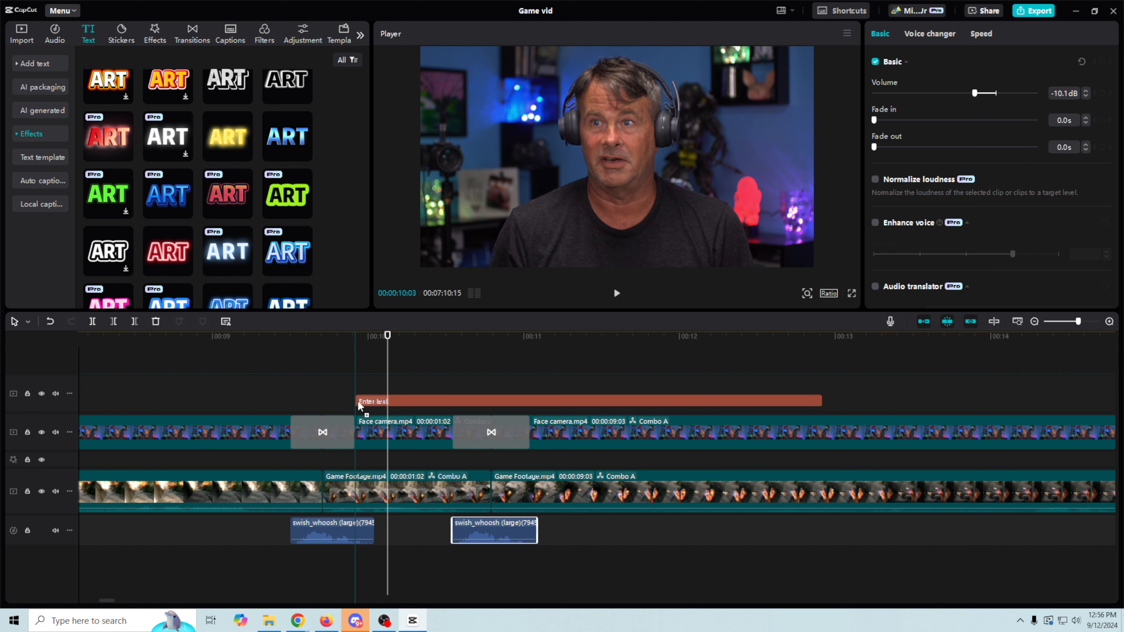
left_click_drag(822, 382, 450, 377)
left_click_drag(641, 162, 606, 115)
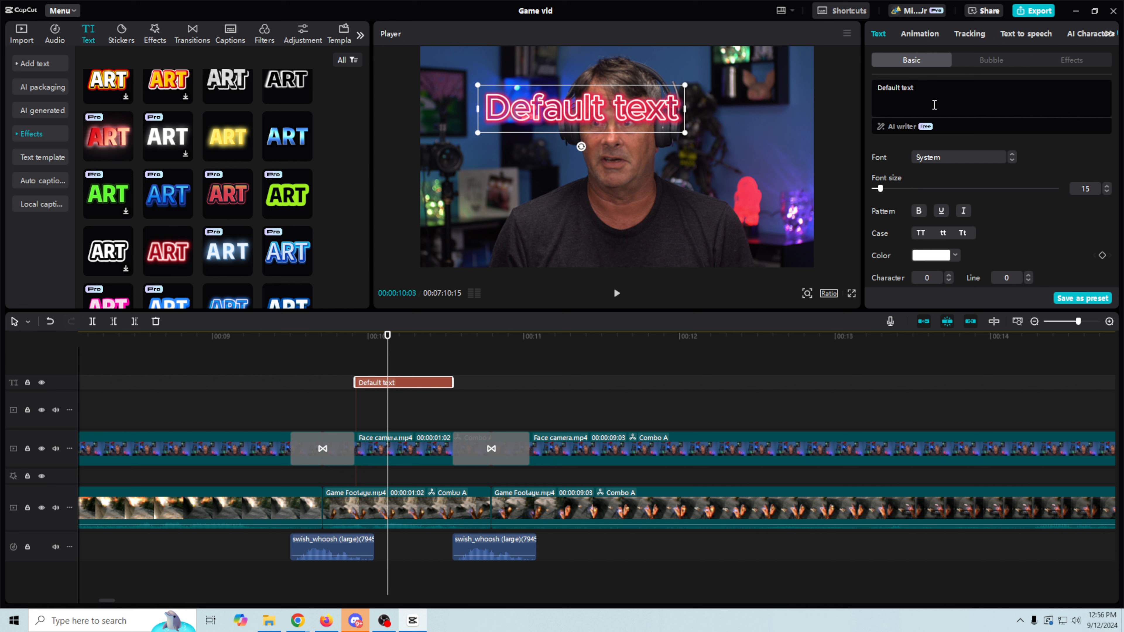
Step: Replace the default title text with "He's Toast!" and set its case to uppercase
left_click(924, 91)
type("HE")
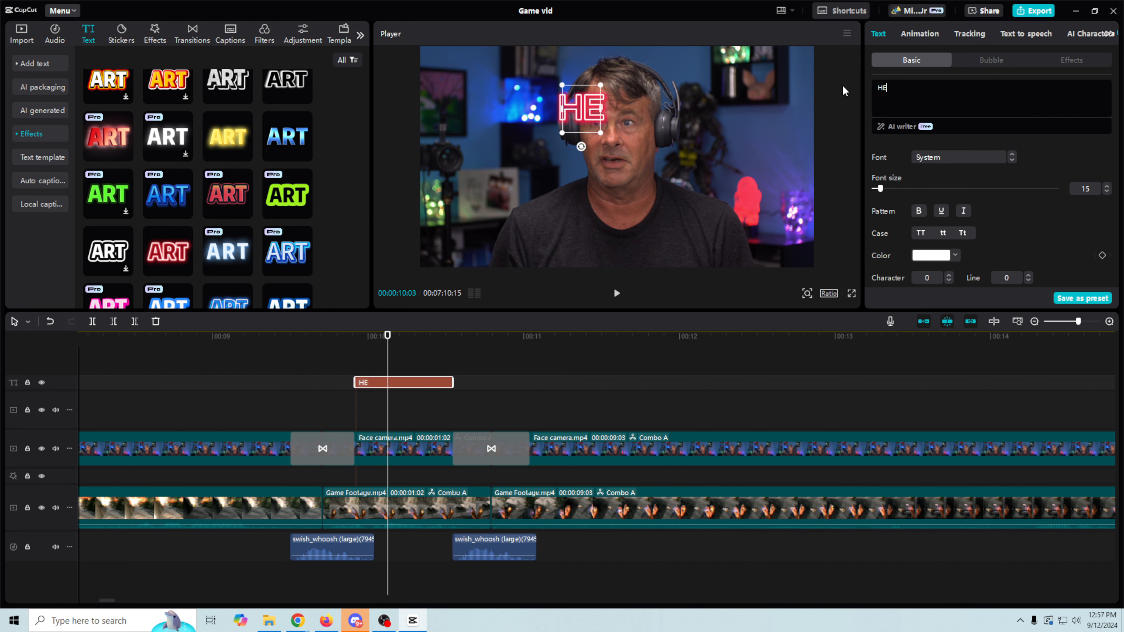
key("BackSpace")
type("e")
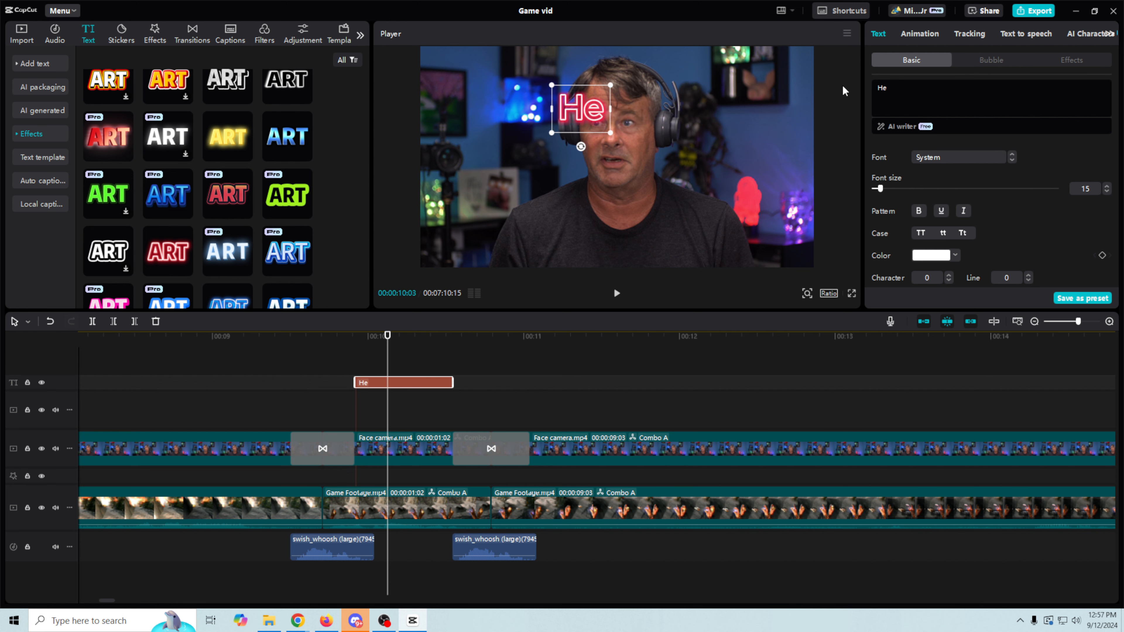
type("'s Toast!")
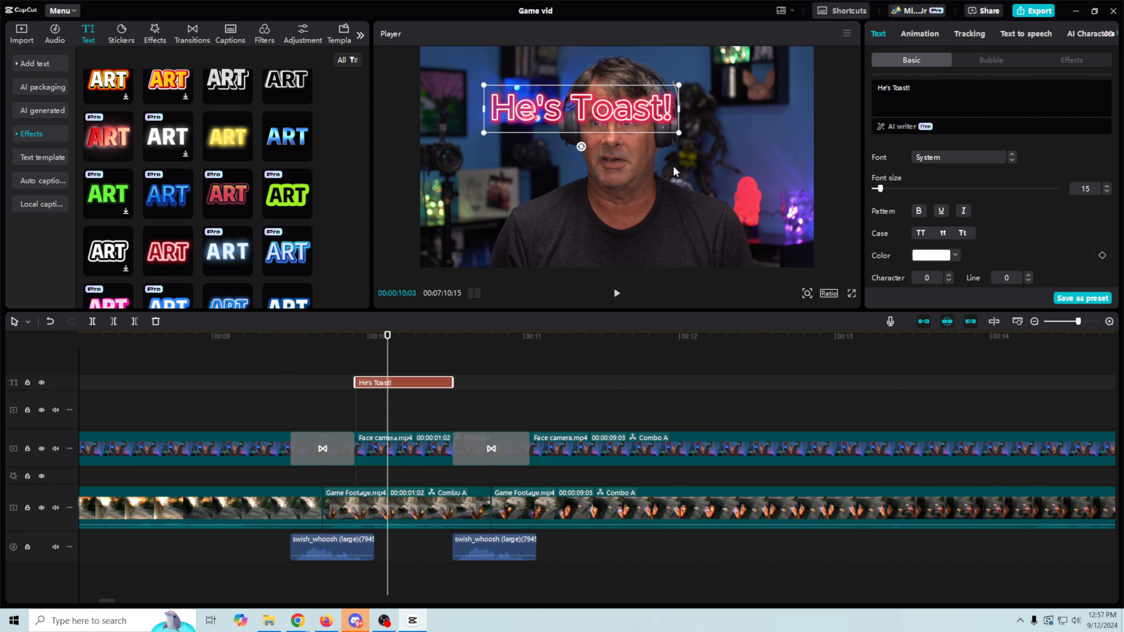
left_click(923, 235)
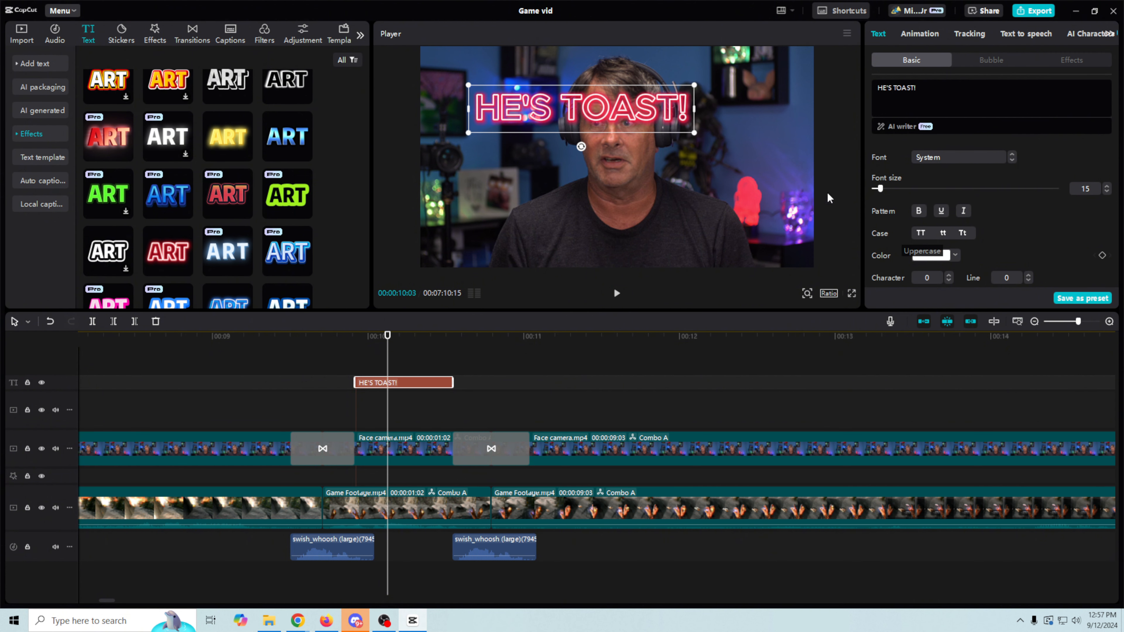
Step: Enlarge the HE'S TOAST! title, move it below the face onto the chest, and play it back from 00:00:09:19
left_click_drag(694, 131, 755, 182)
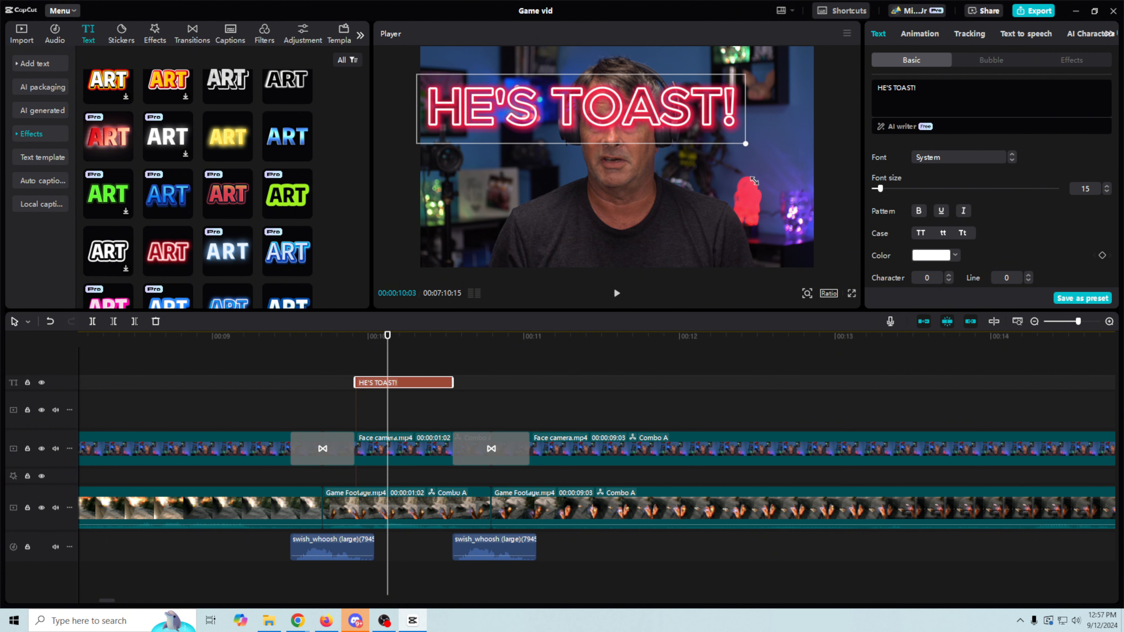
left_click_drag(642, 124, 650, 234)
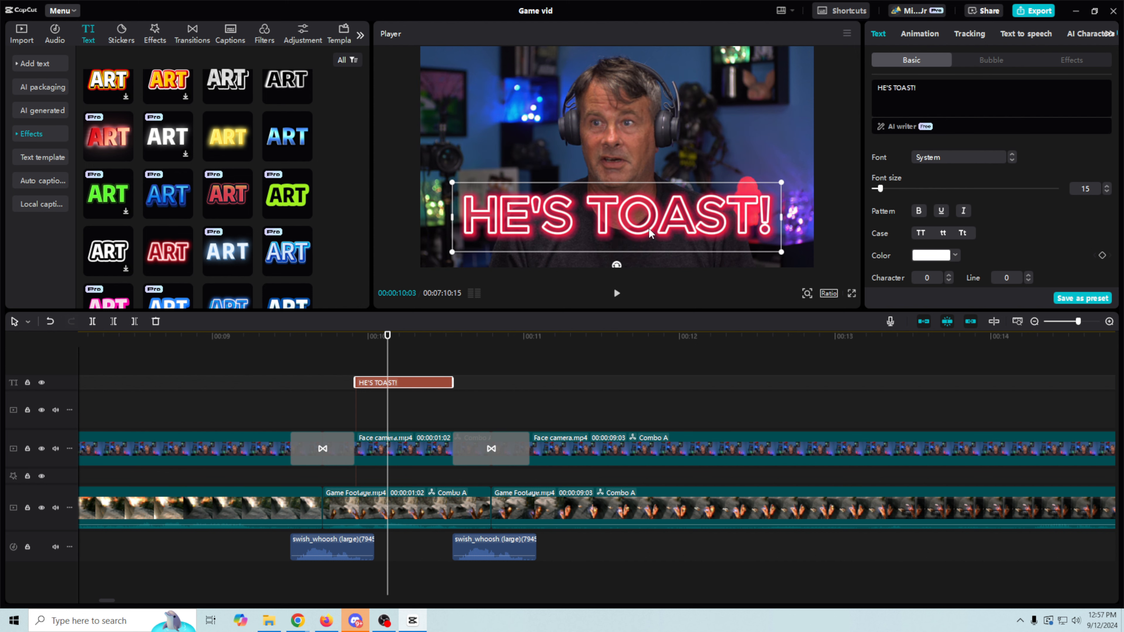
left_click(334, 343)
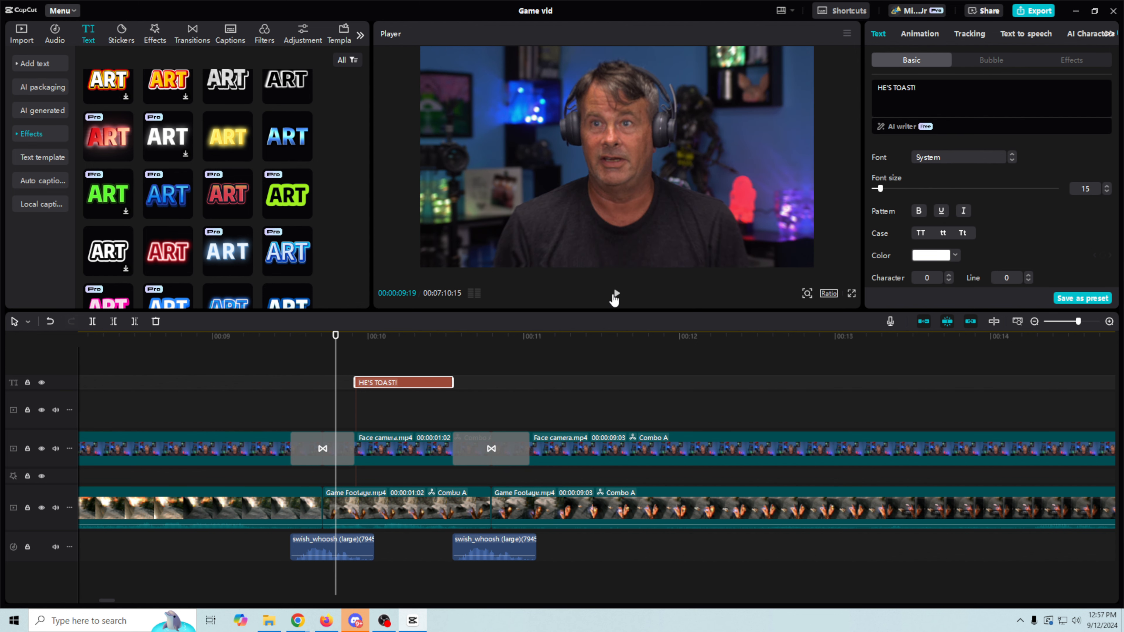
left_click(617, 295)
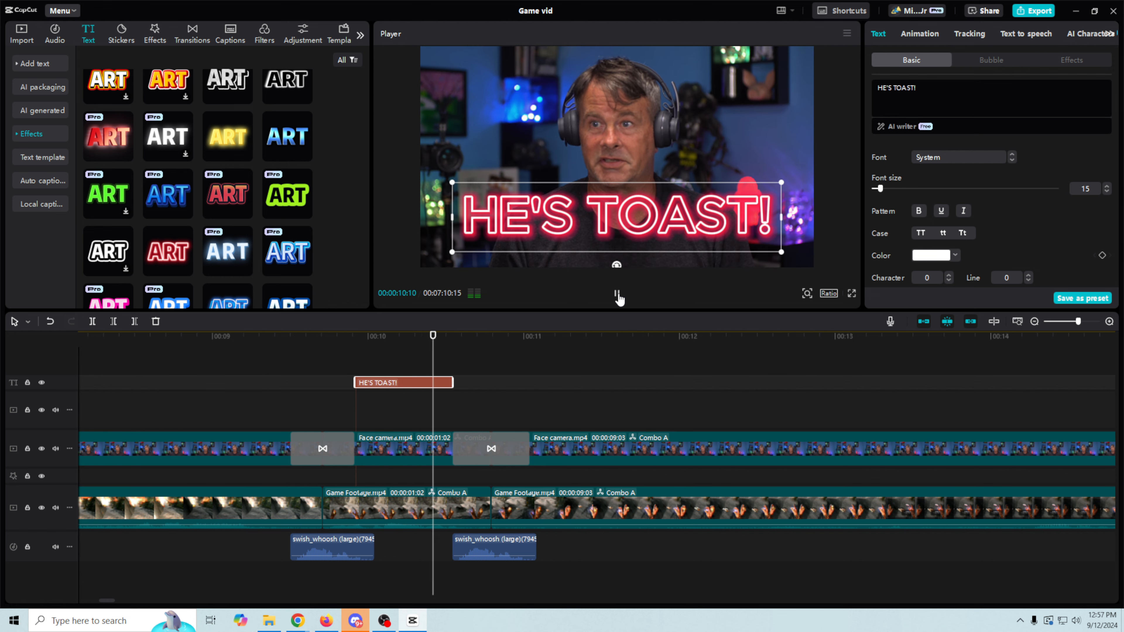
Step: Apply the blur-left entrance animation to the HE'S TOAST! title and play back the result
left_click(618, 295)
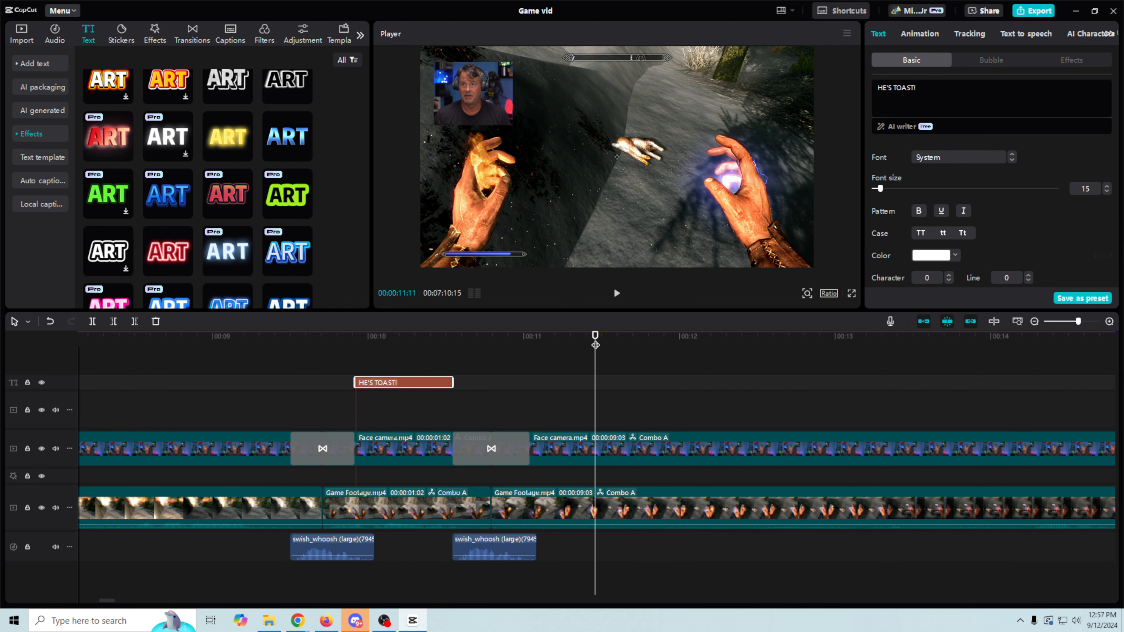
left_click_drag(595, 336, 386, 353)
left_click(388, 382)
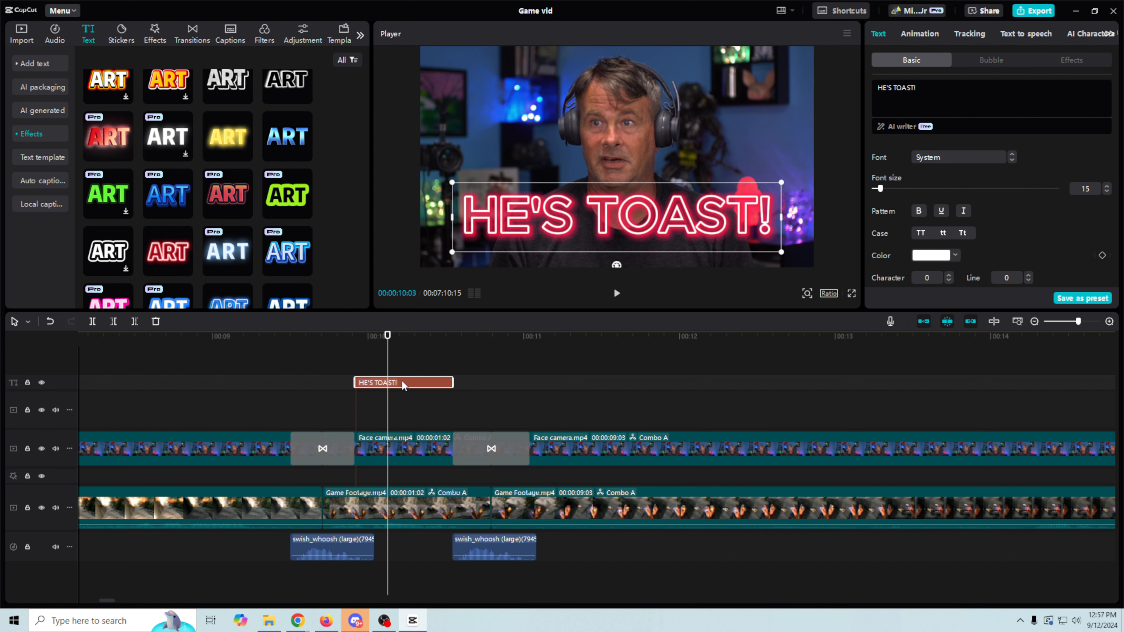
left_click(919, 35)
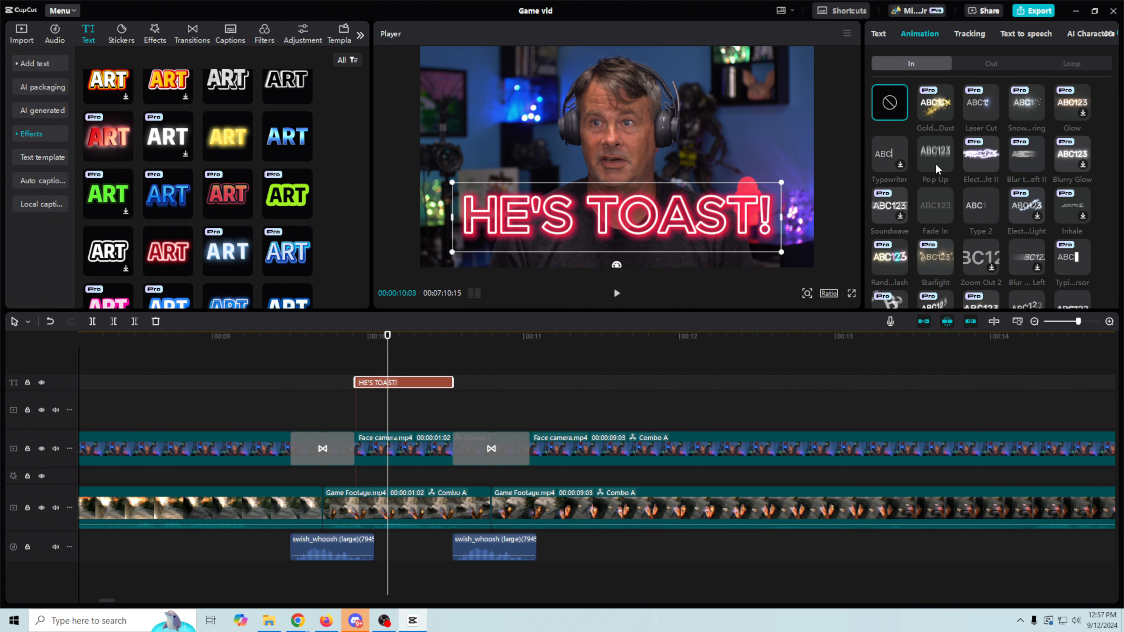
scroll(947, 196, "down", 2)
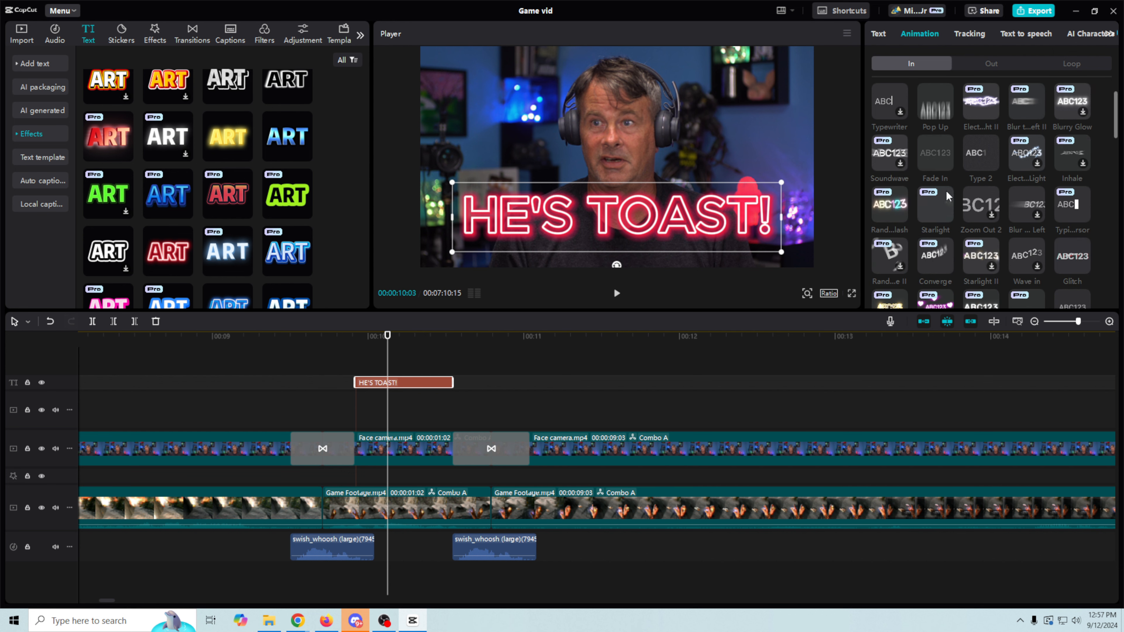
left_click(1027, 152)
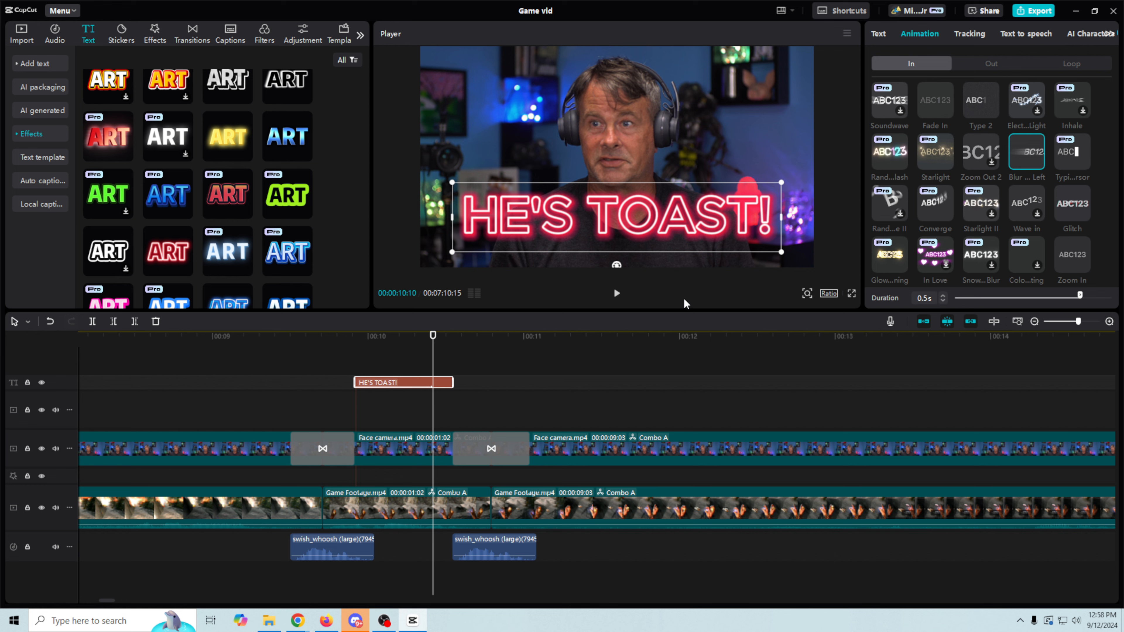
left_click(617, 294)
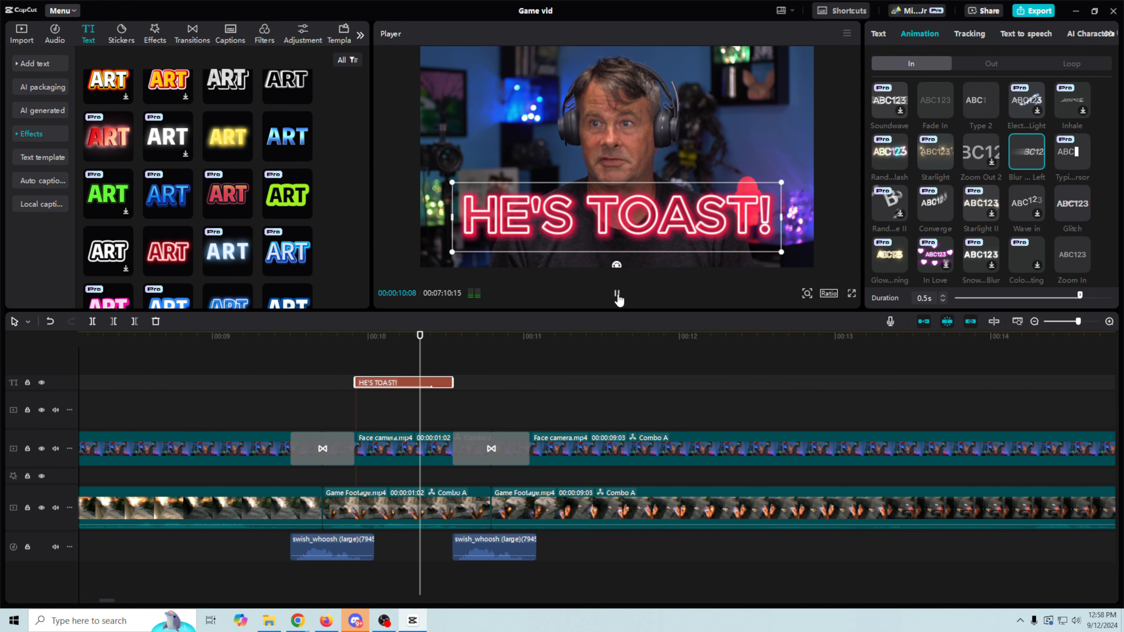
left_click(617, 294)
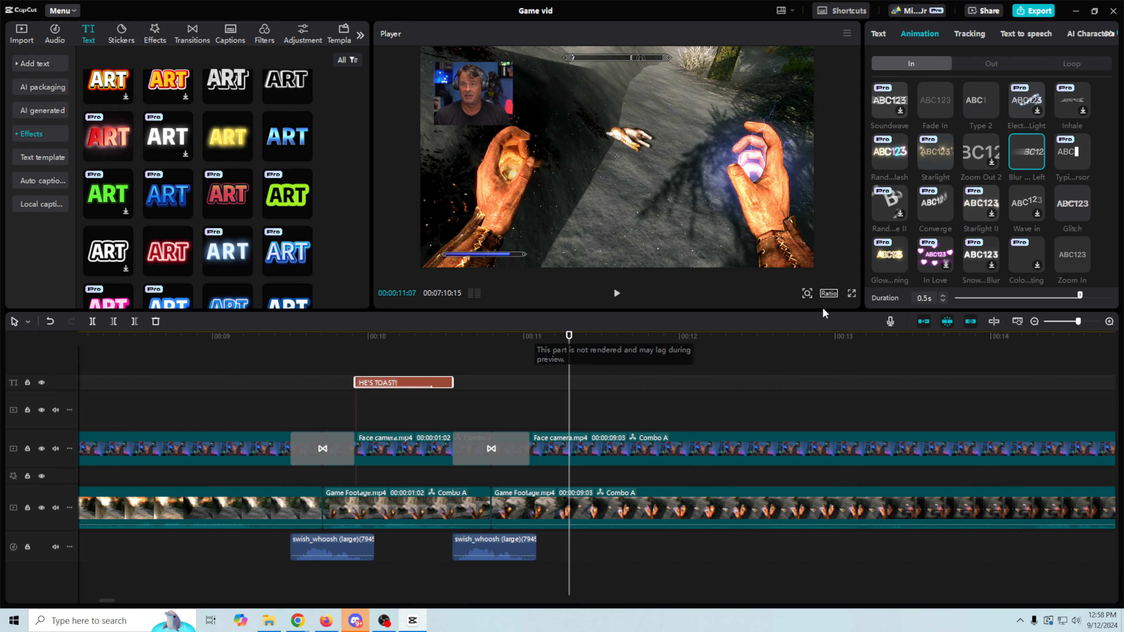
Step: Shorten the title's entrance animation to 0.1 s and play it back from 00:00:09:07
left_click_drag(1081, 297, 986, 297)
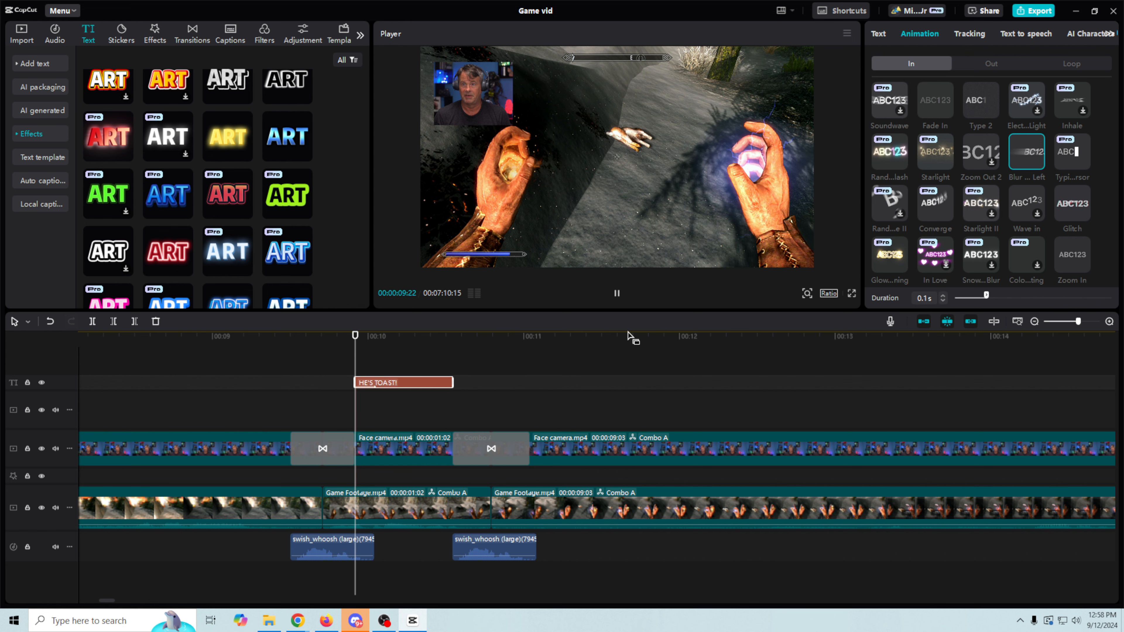
left_click(258, 337)
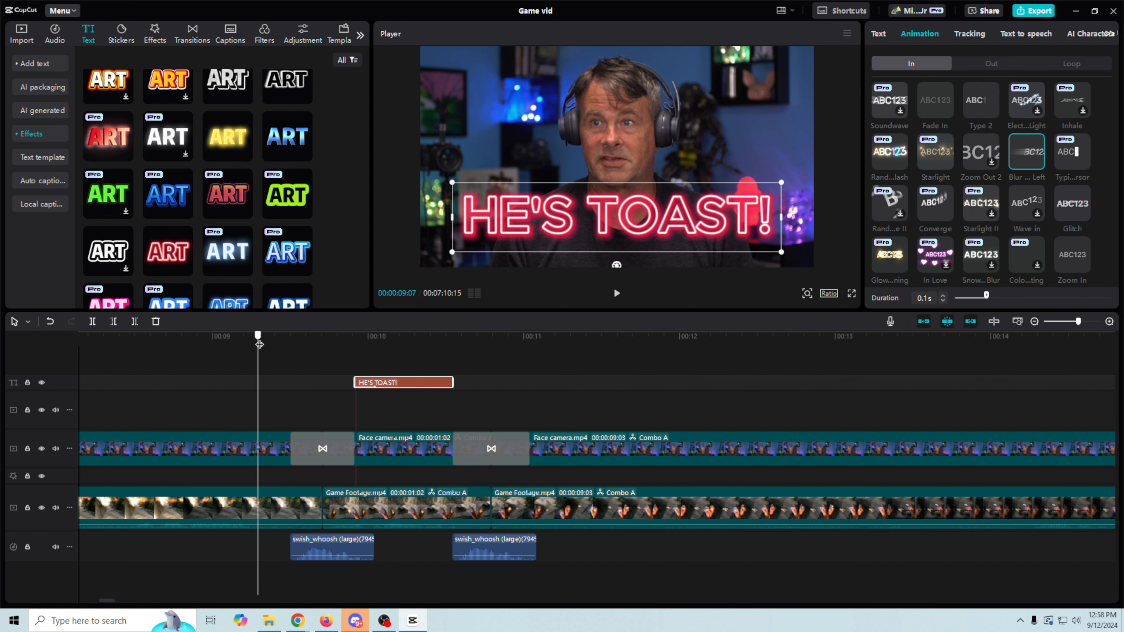
left_click(616, 293)
left_click(618, 294)
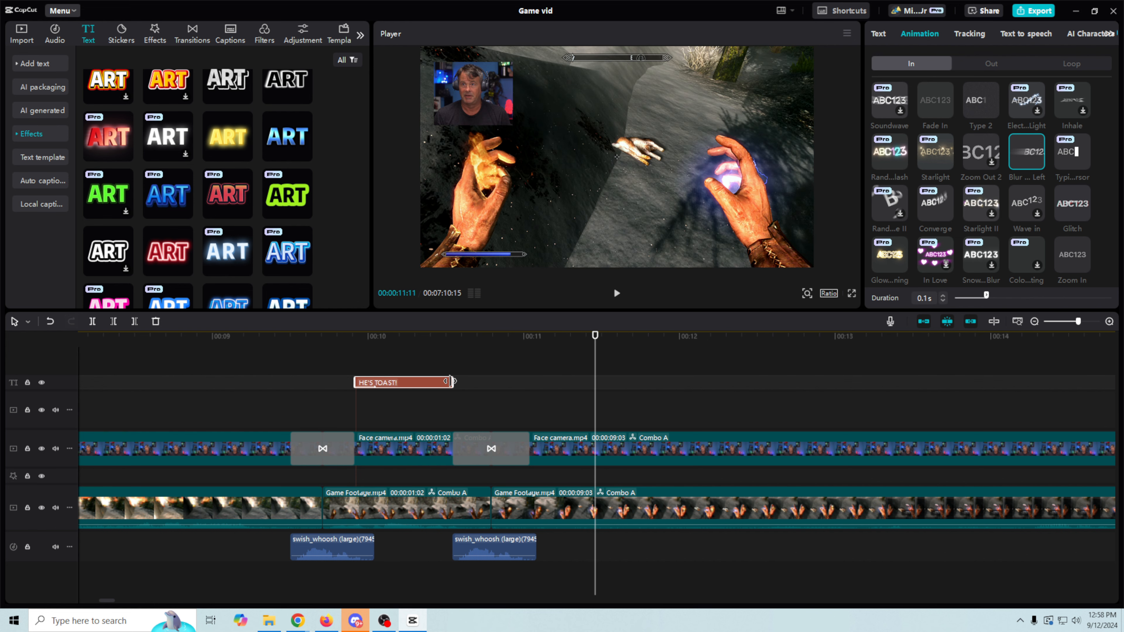
Step: Extend the HE'S TOAST! title slightly into the second transition and add the blur-left exit animation with a 0.2 s duration
left_click_drag(458, 381, 465, 382)
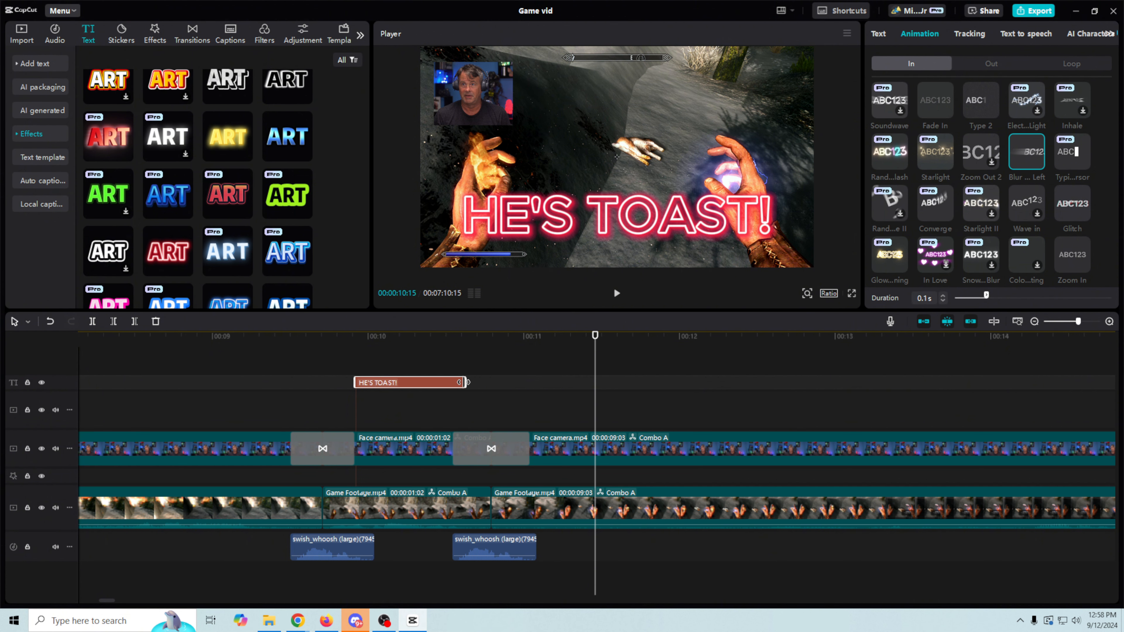
left_click(982, 65)
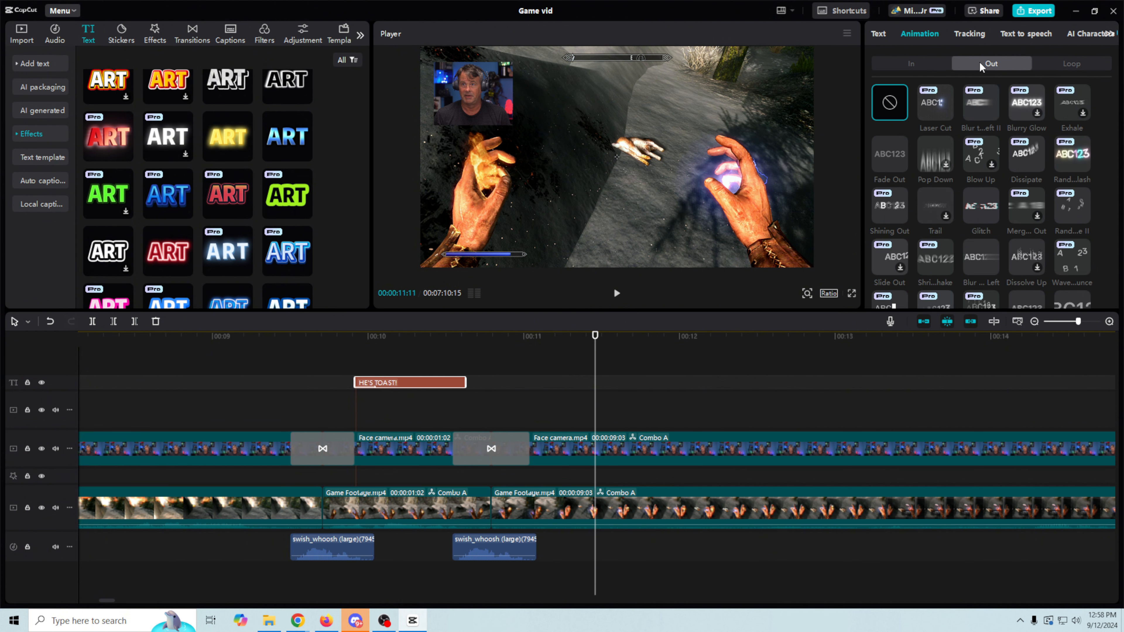
left_click(978, 261)
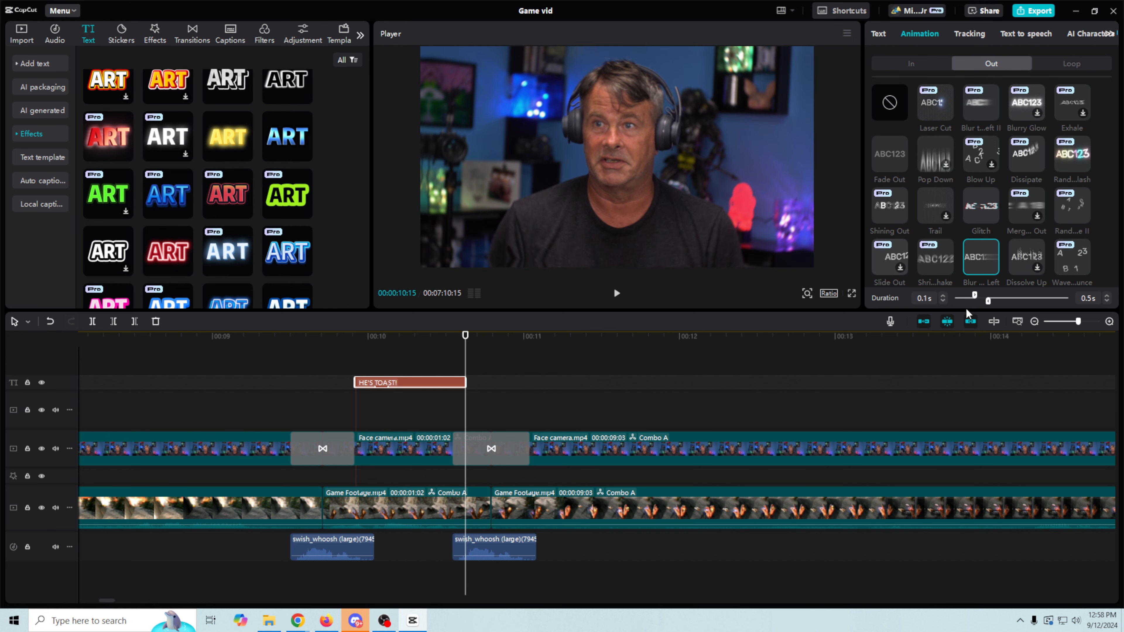
left_click_drag(988, 302, 1042, 306)
left_click(303, 350)
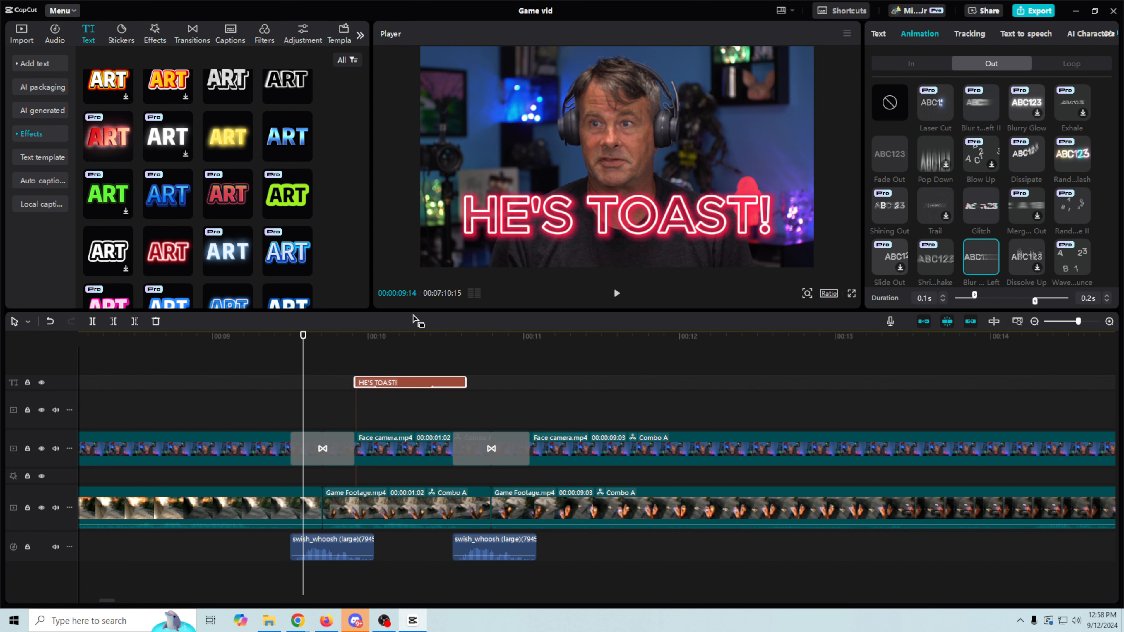
left_click(617, 294)
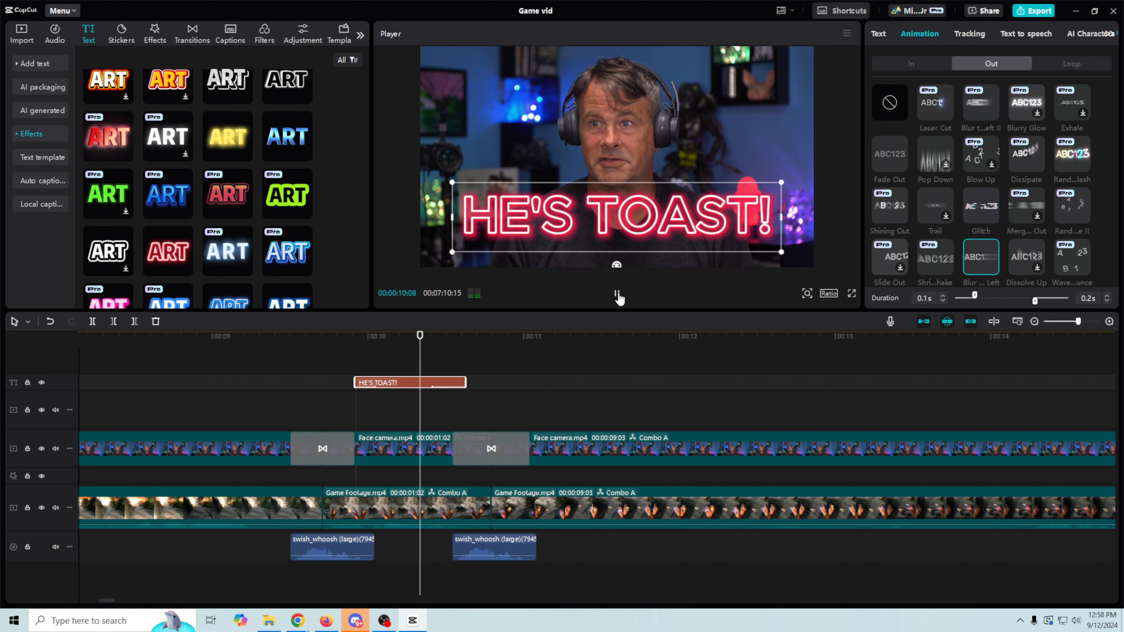
left_click(617, 293)
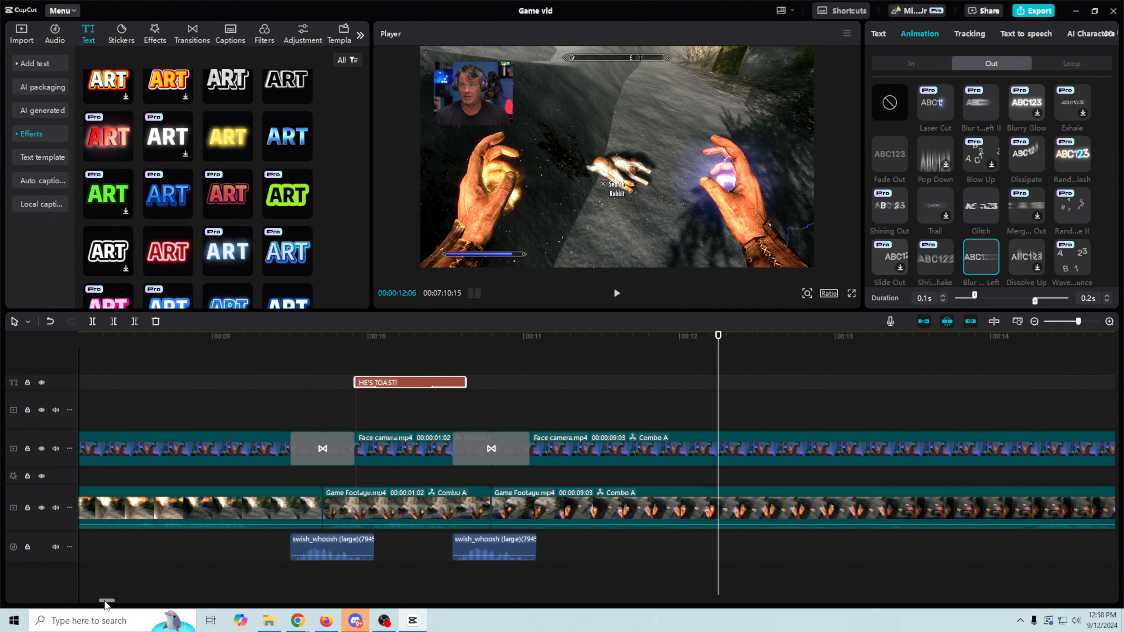
Step: Remove the mask from the 00:00:02:11 face camera clip around 00:00:58:13 and enlarge it to fill the whole frame
left_click_drag(106, 601, 108, 603)
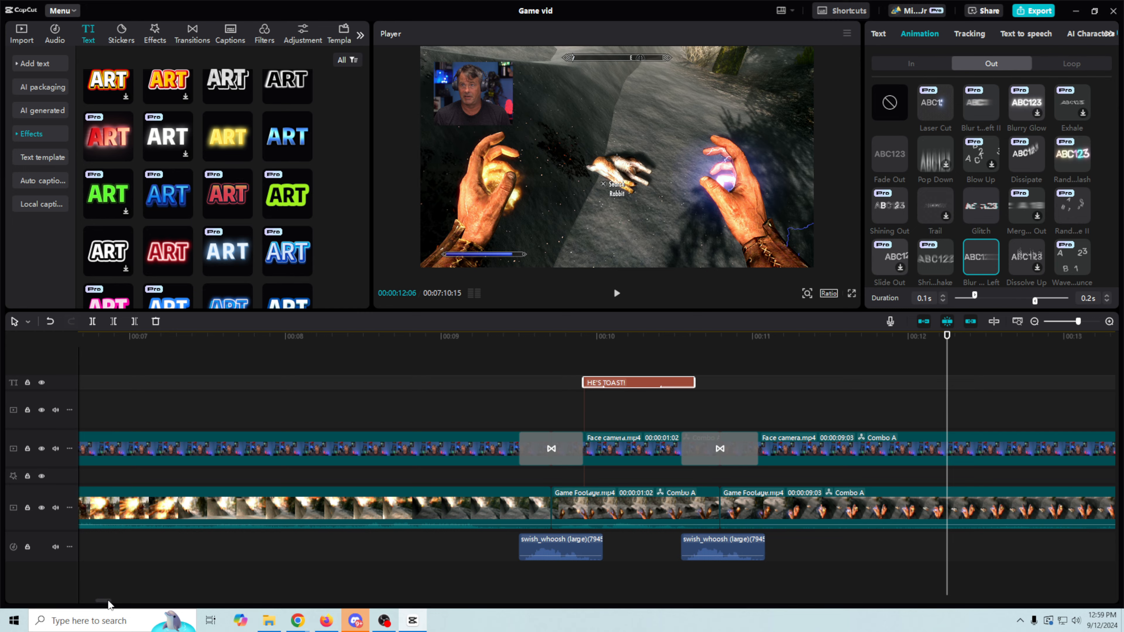
left_click_drag(108, 603, 228, 618)
left_click(461, 449)
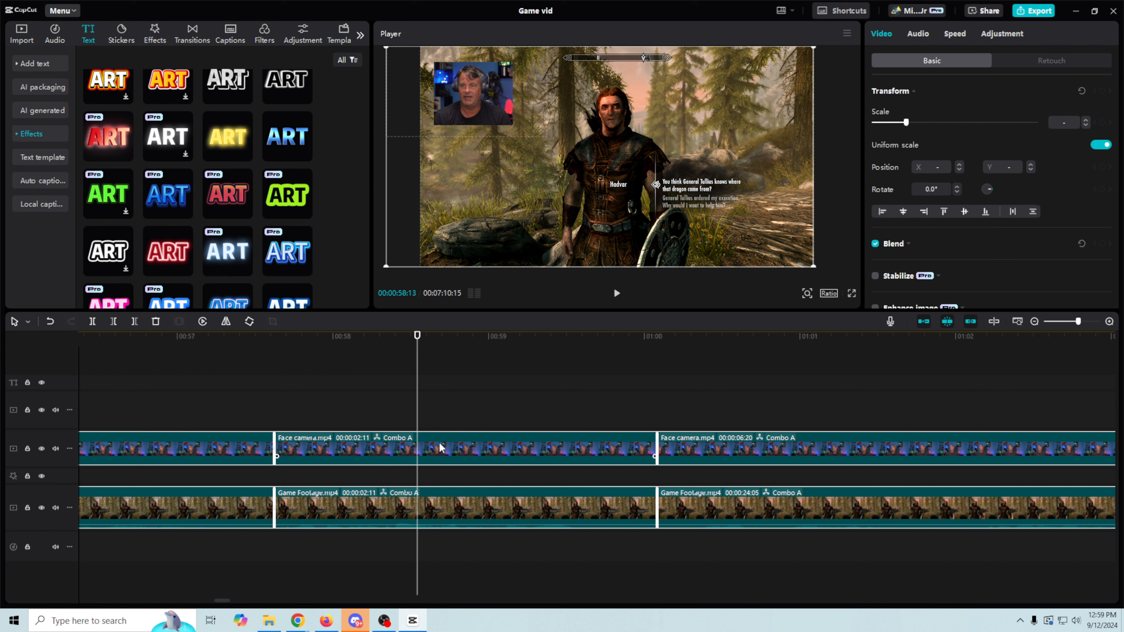
left_click(436, 453)
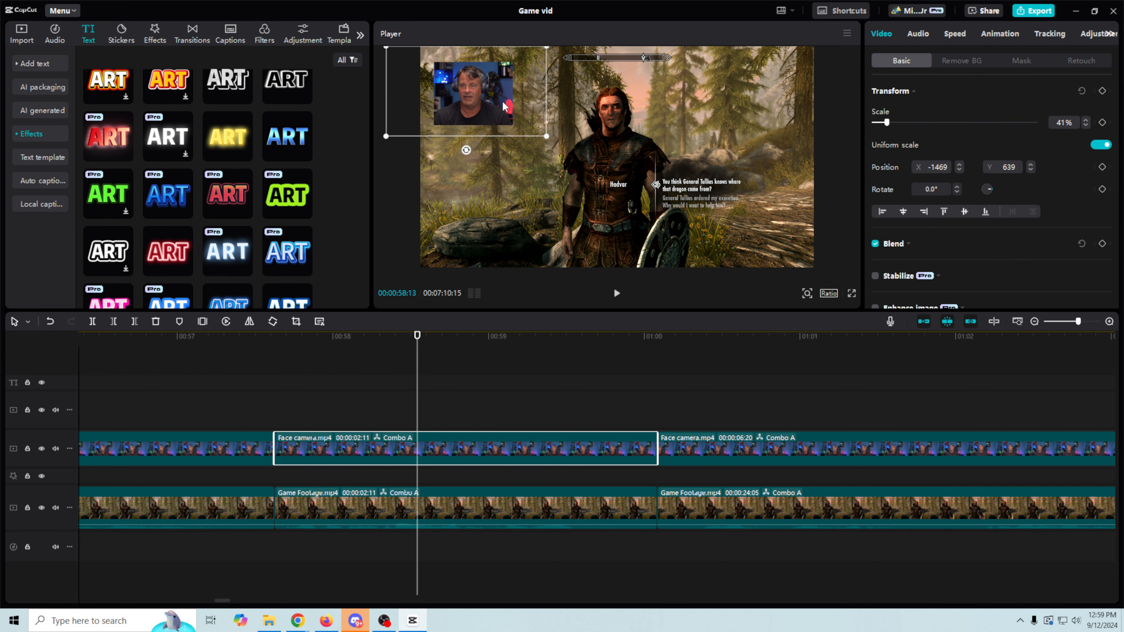
left_click_drag(478, 111, 633, 181)
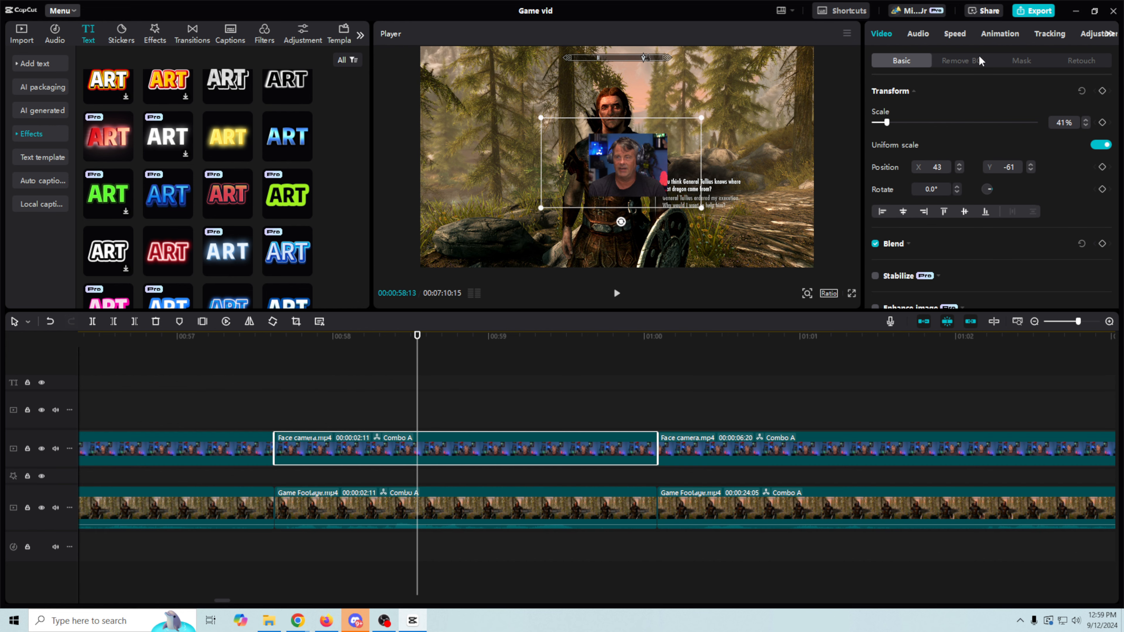
left_click(1022, 61)
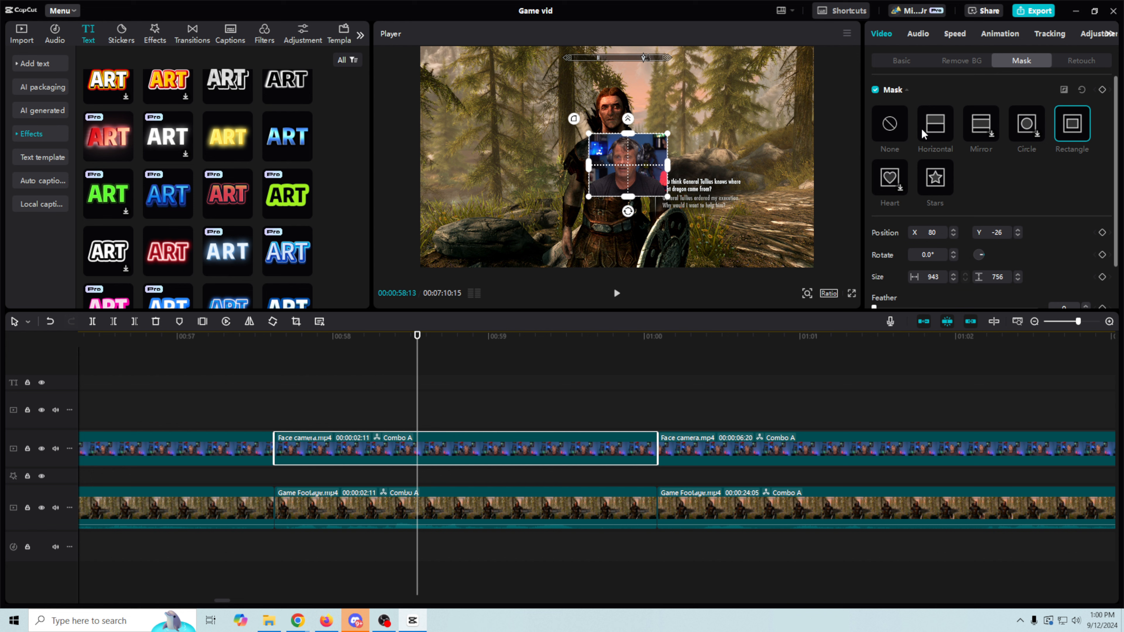
left_click(892, 129)
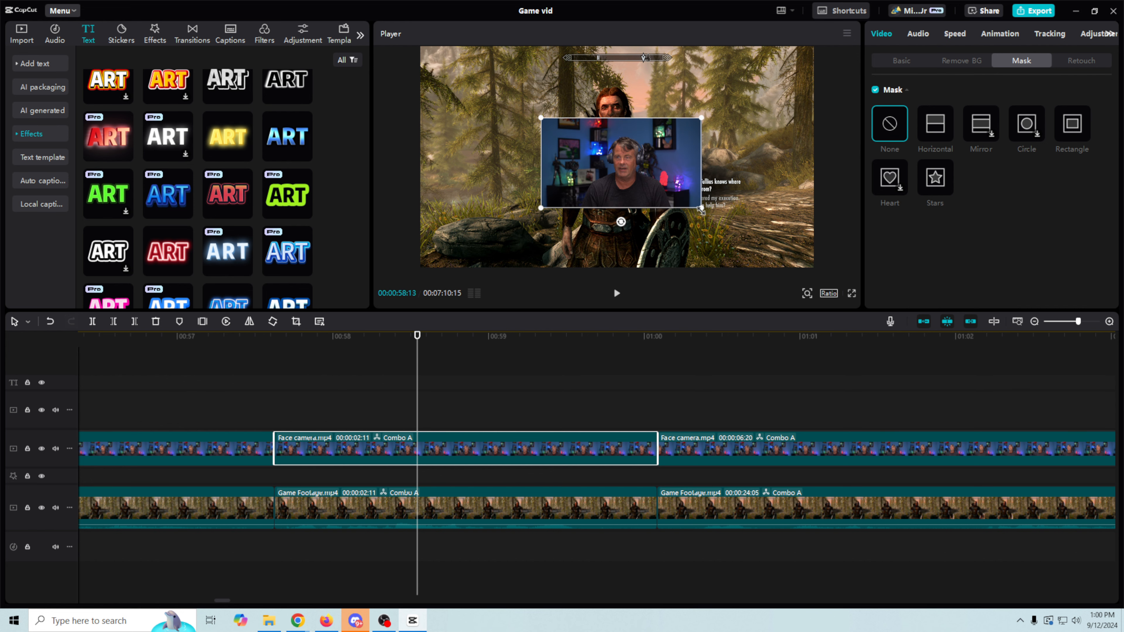
left_click_drag(702, 207, 824, 357)
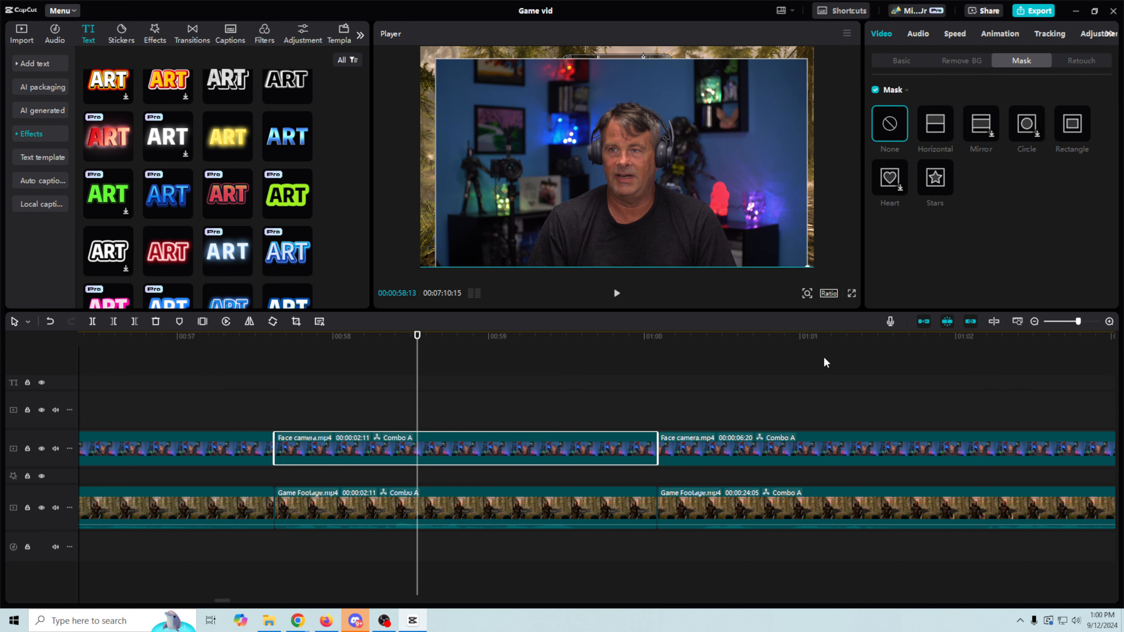
left_click_drag(691, 204, 674, 195)
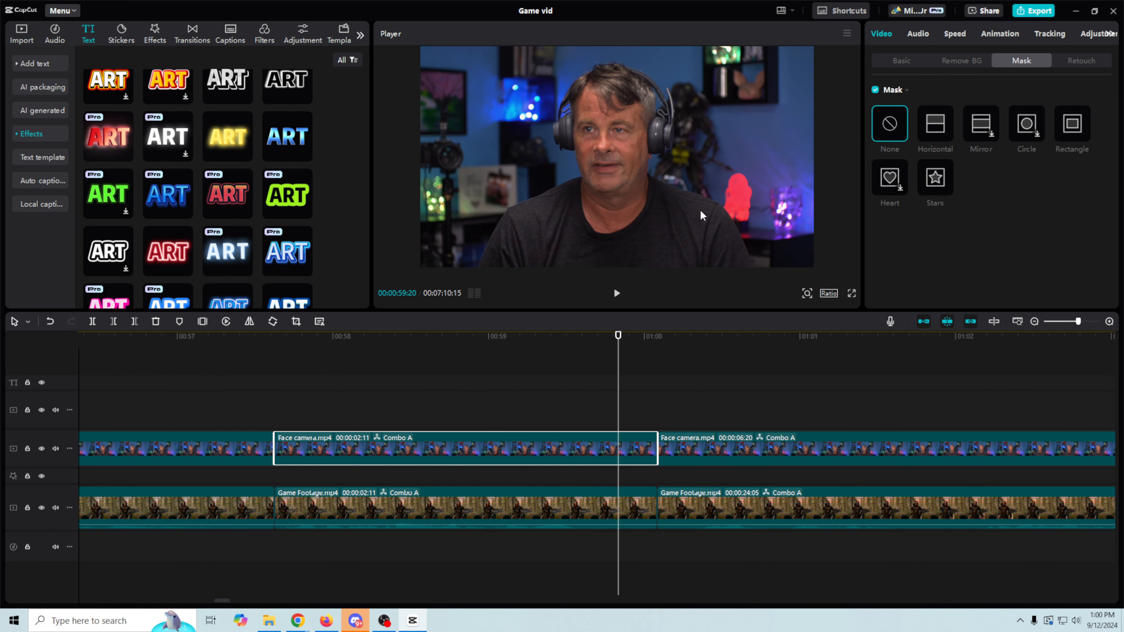
Step: Add the white text effect with red neon outline above this reaction clip, reading "Weren't", and move it to the frame's upper left
left_click(443, 347)
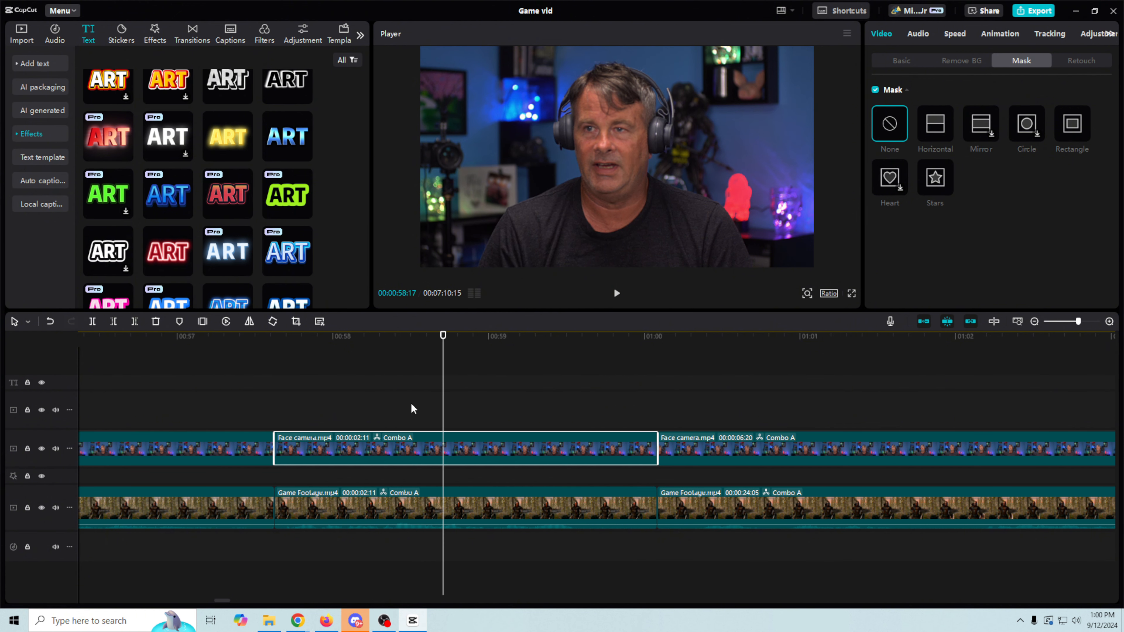
mouse_move(165, 260)
left_click_drag(165, 259, 280, 418)
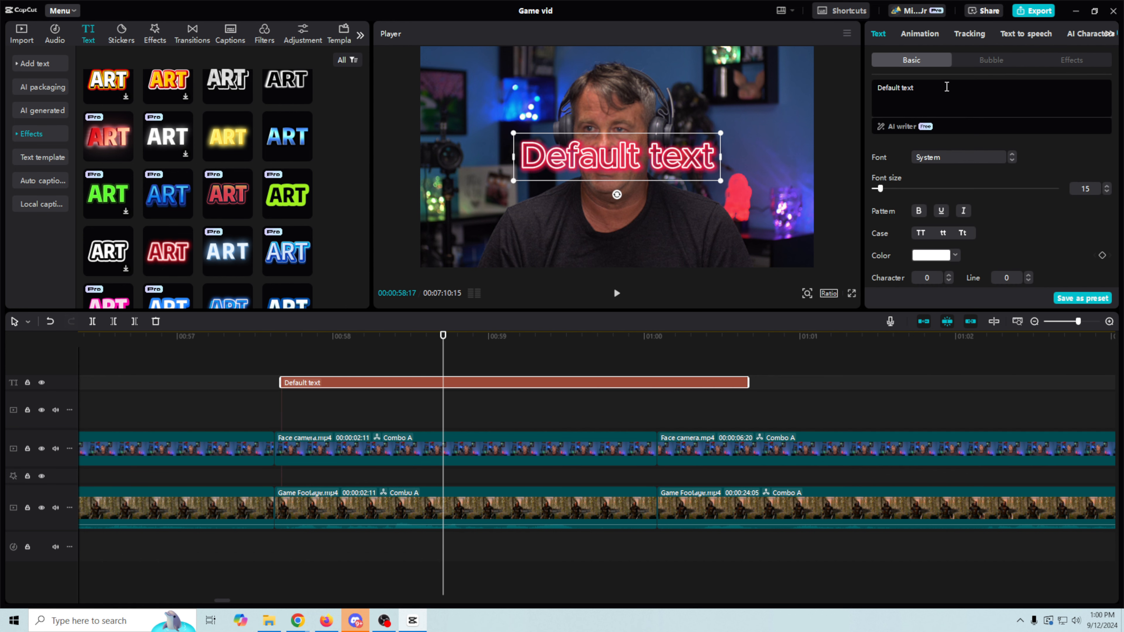
left_click(947, 87)
type("Weren't")
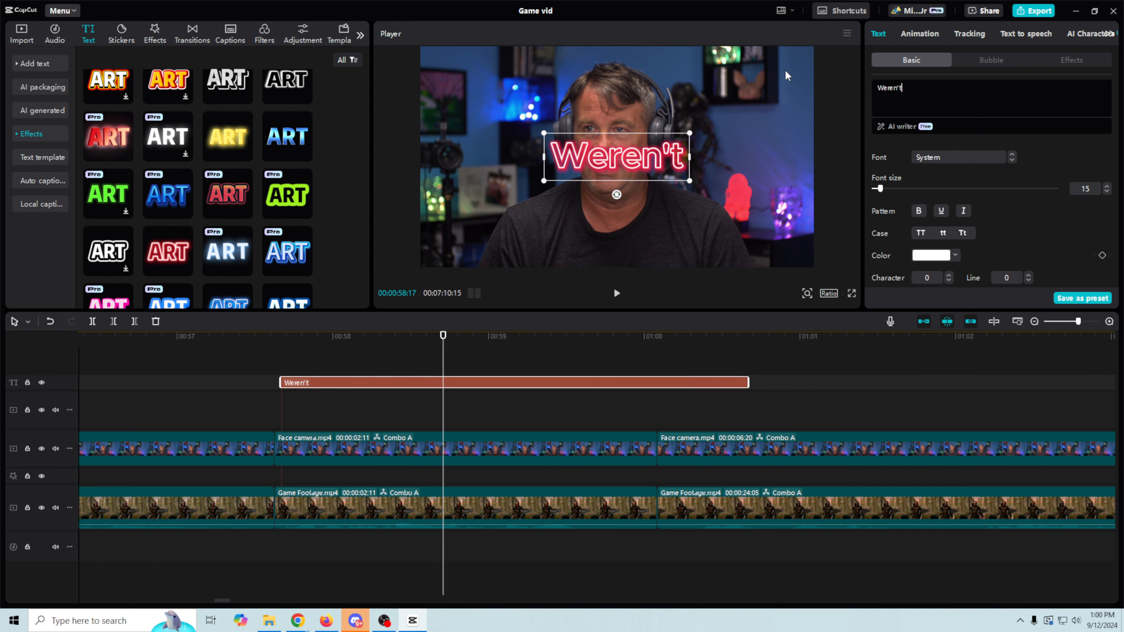
left_click_drag(651, 168, 539, 94)
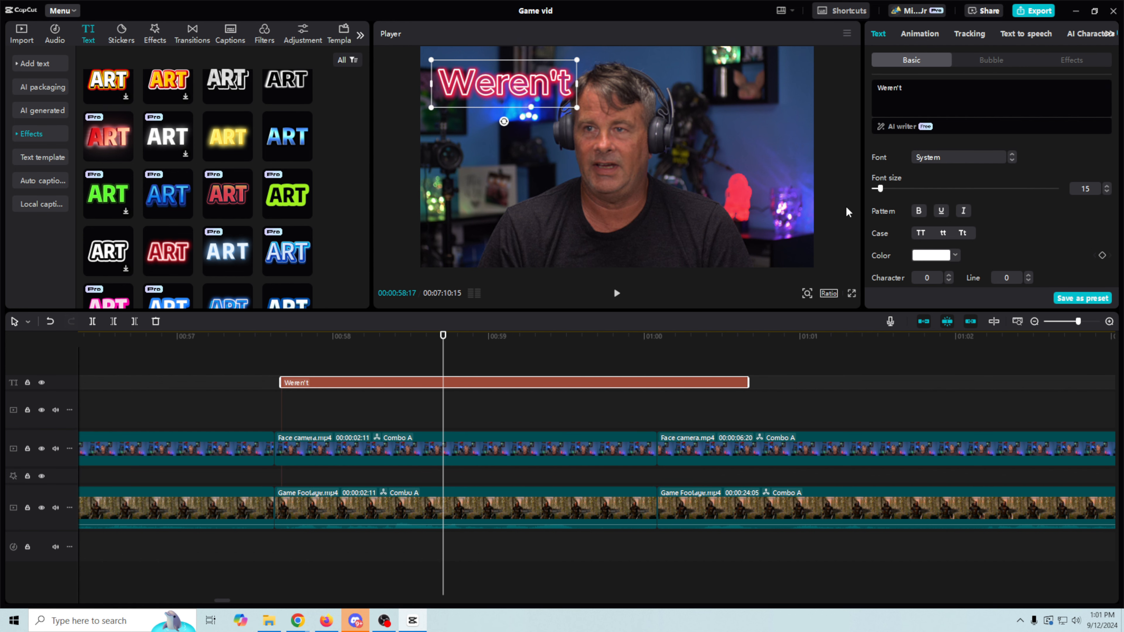
Step: Try uppercase, lowercase and title case on the "Weren't" text, retyping its last letter as a lowercase t
left_click(921, 233)
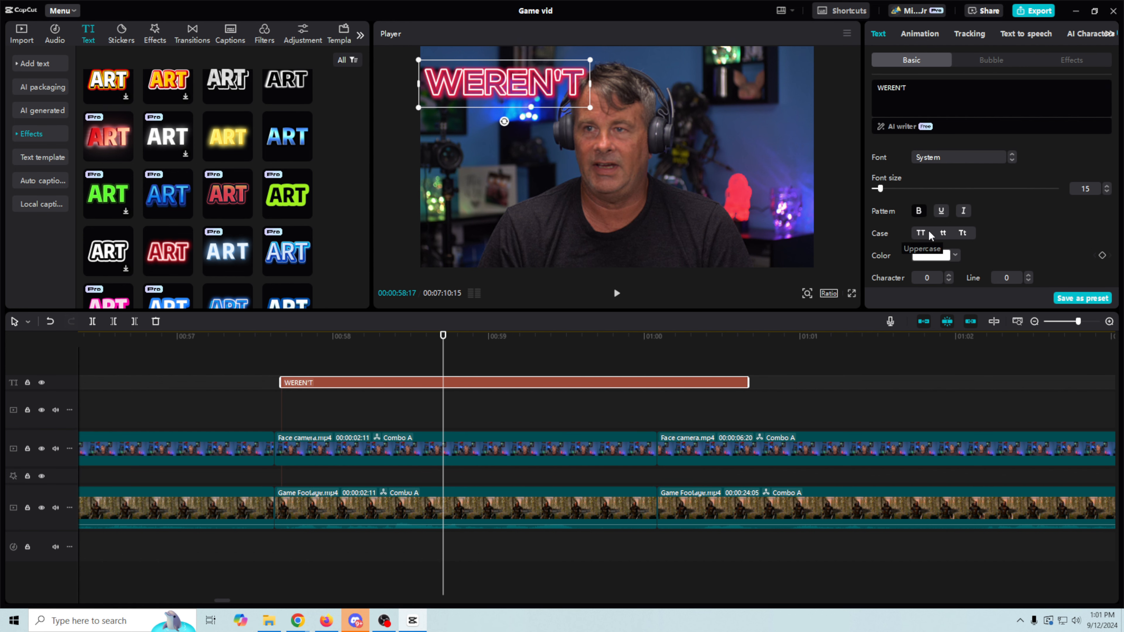
left_click(943, 233)
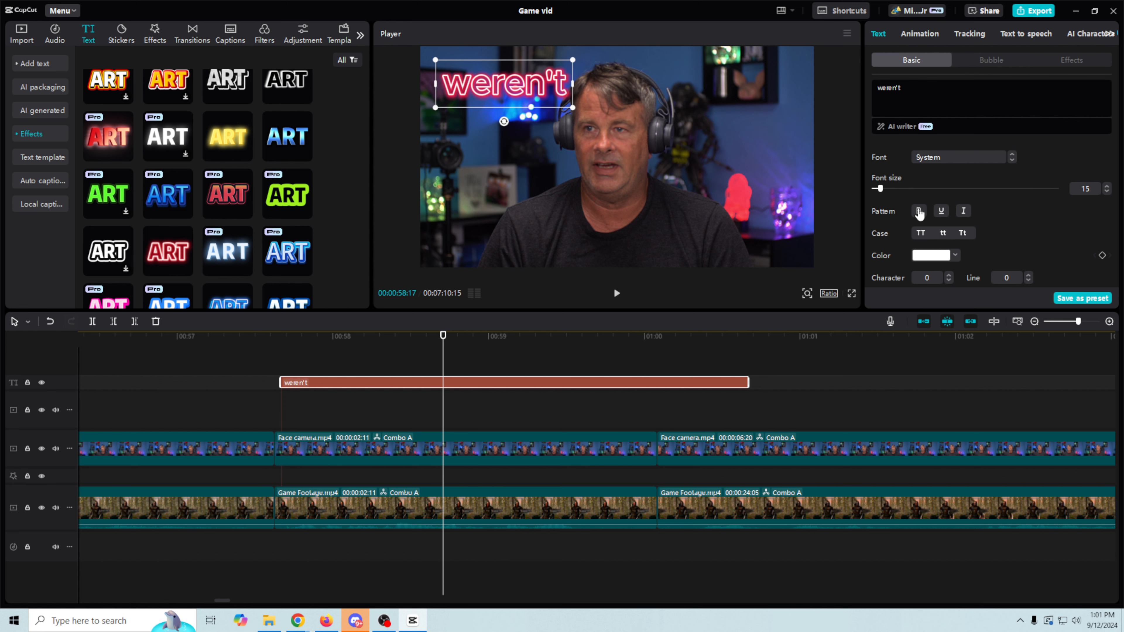
left_click(963, 233)
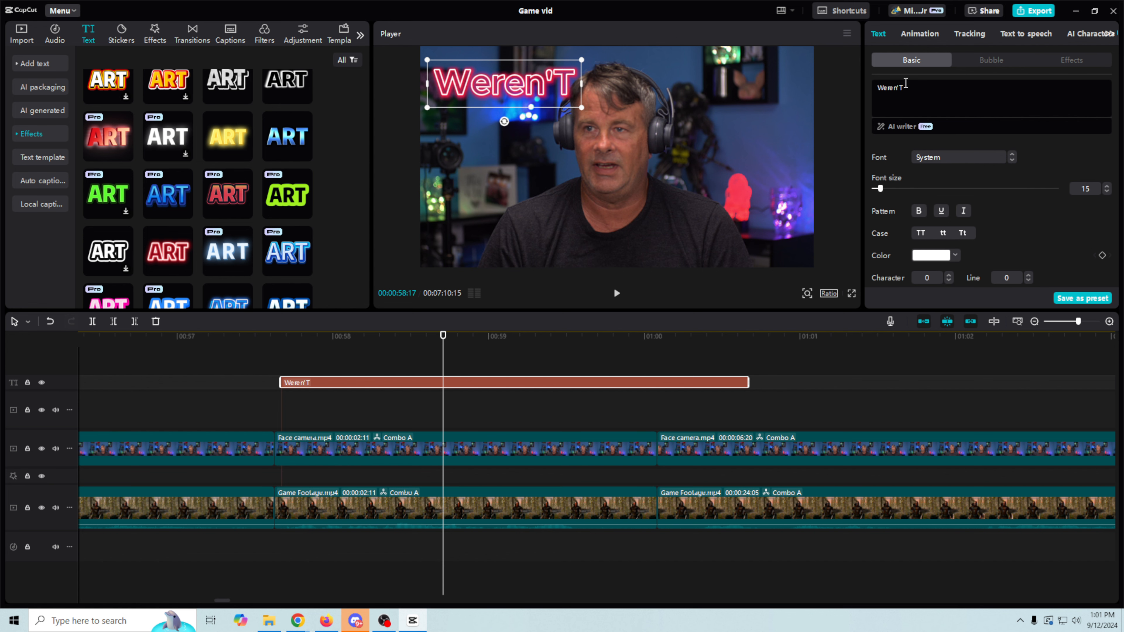
key("BackSpace")
type("t")
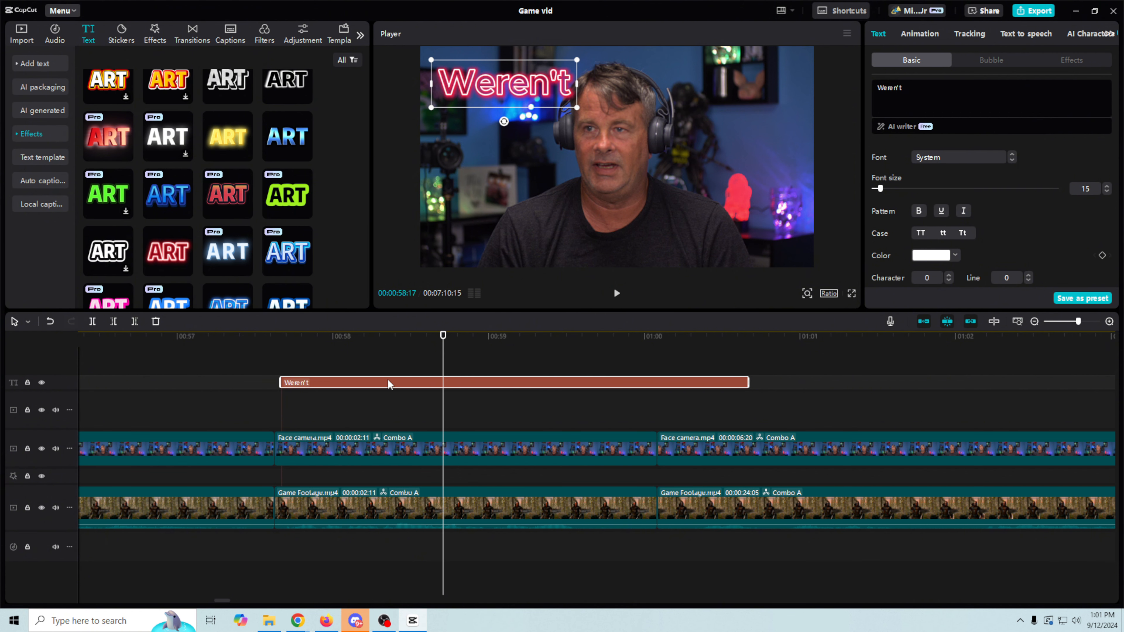
Step: Duplicate the "Weren't" text onto a track above with a slightly later start, change it to "They", and place it right of "Weren't"
left_click_drag(388, 385, 421, 366)
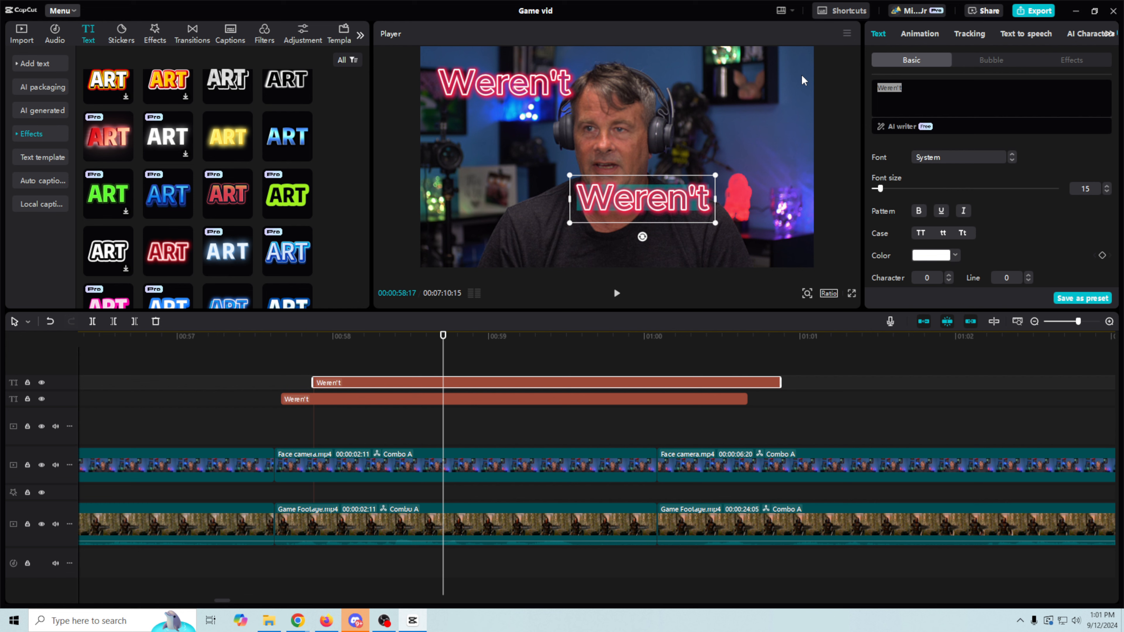
type("They")
left_click_drag(661, 215, 652, 101)
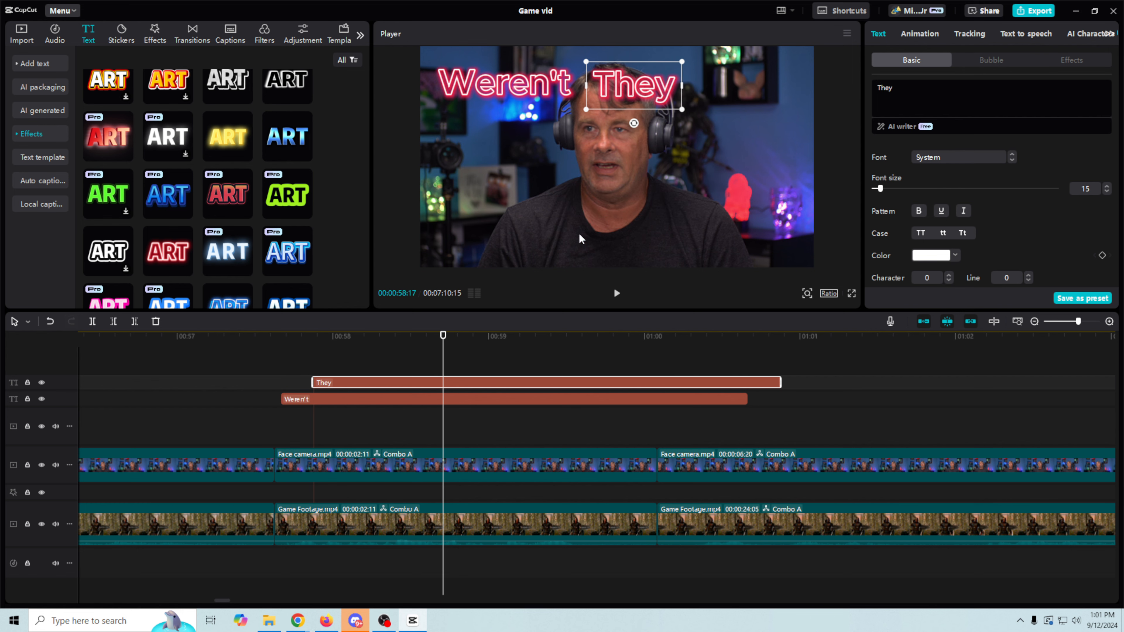